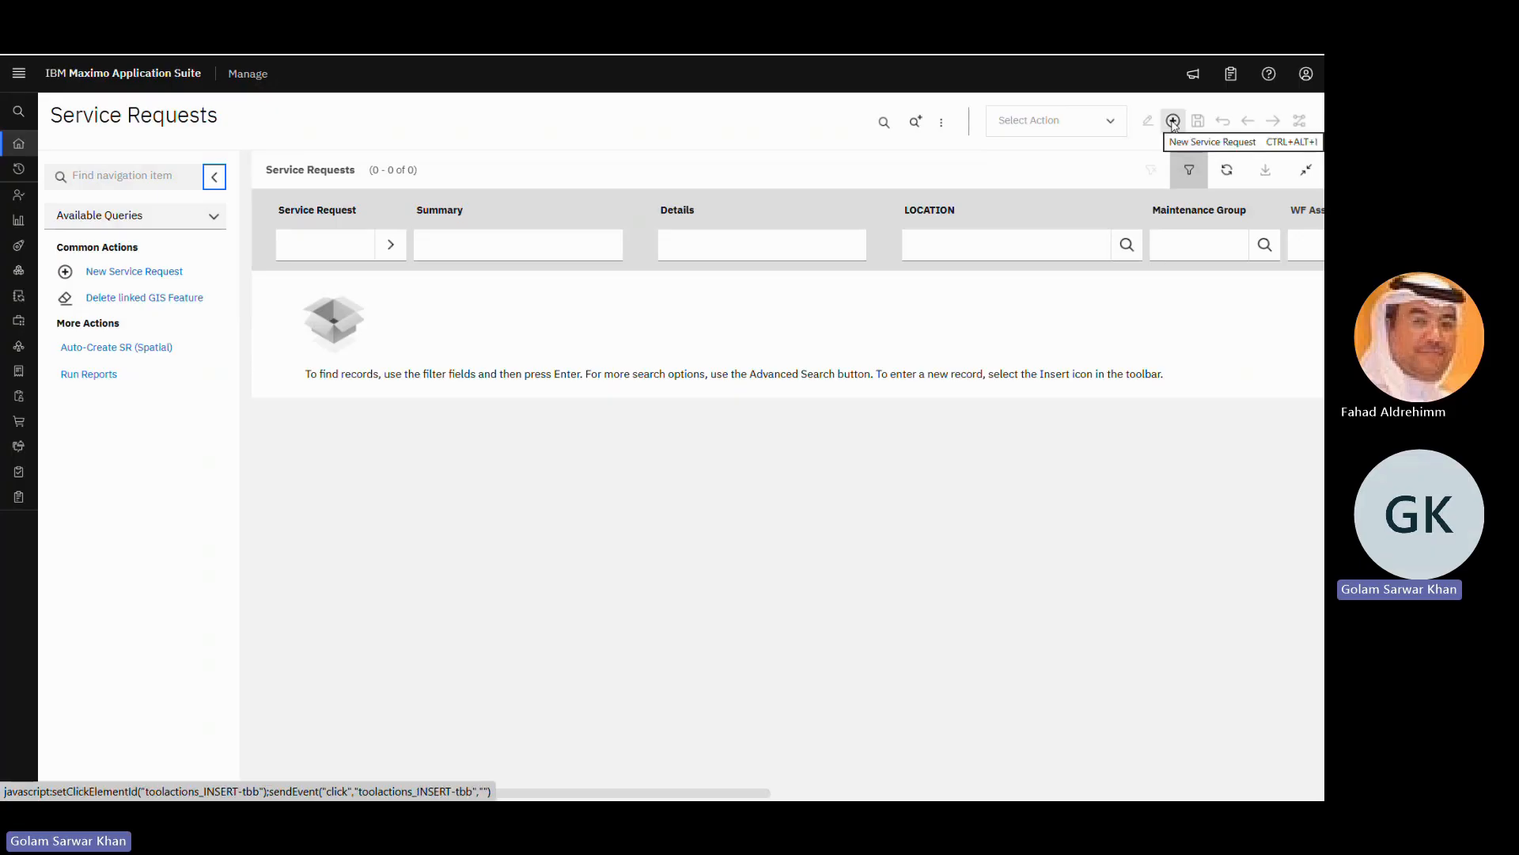
Step: Create a new service request and go to its Affected Person field
left_click(112, 273)
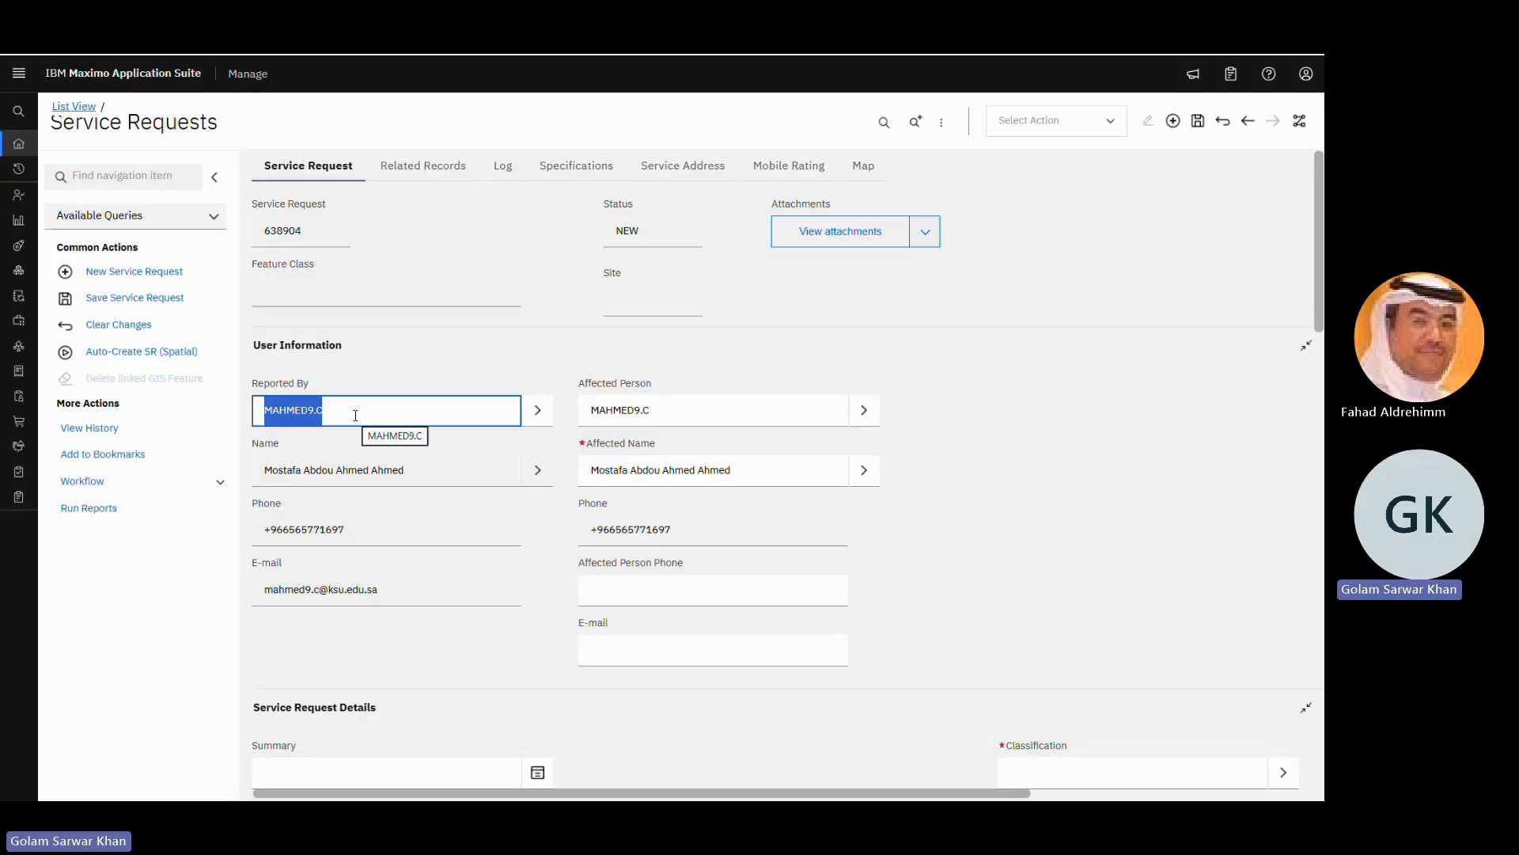
left_click(705, 412)
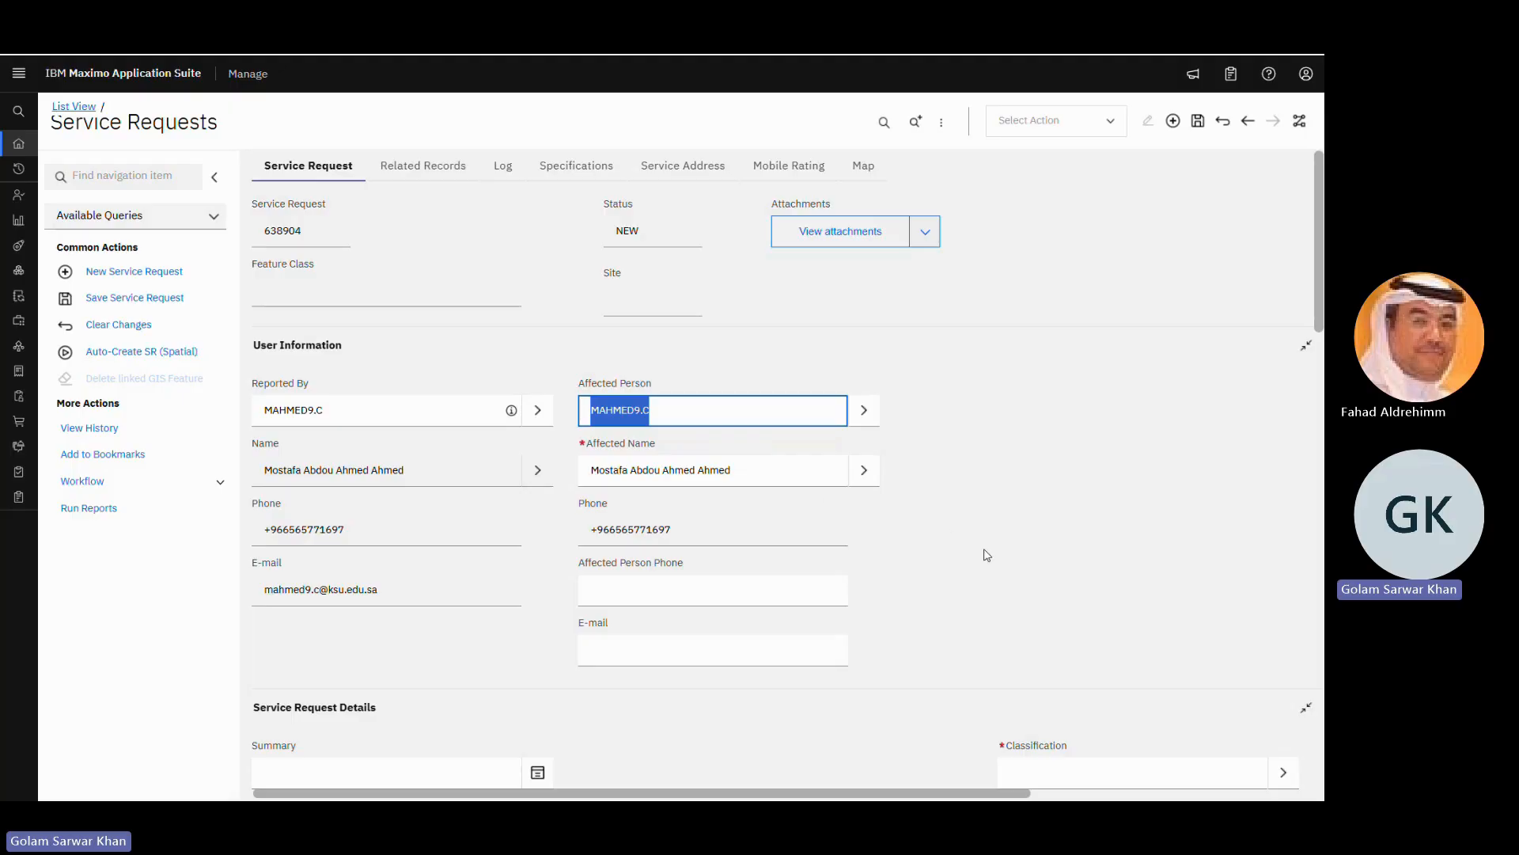
Step: Classify the service request as S01 MECHANICAL \ S0101 HVAC using the classification tree
scroll(986, 554, "down", 3)
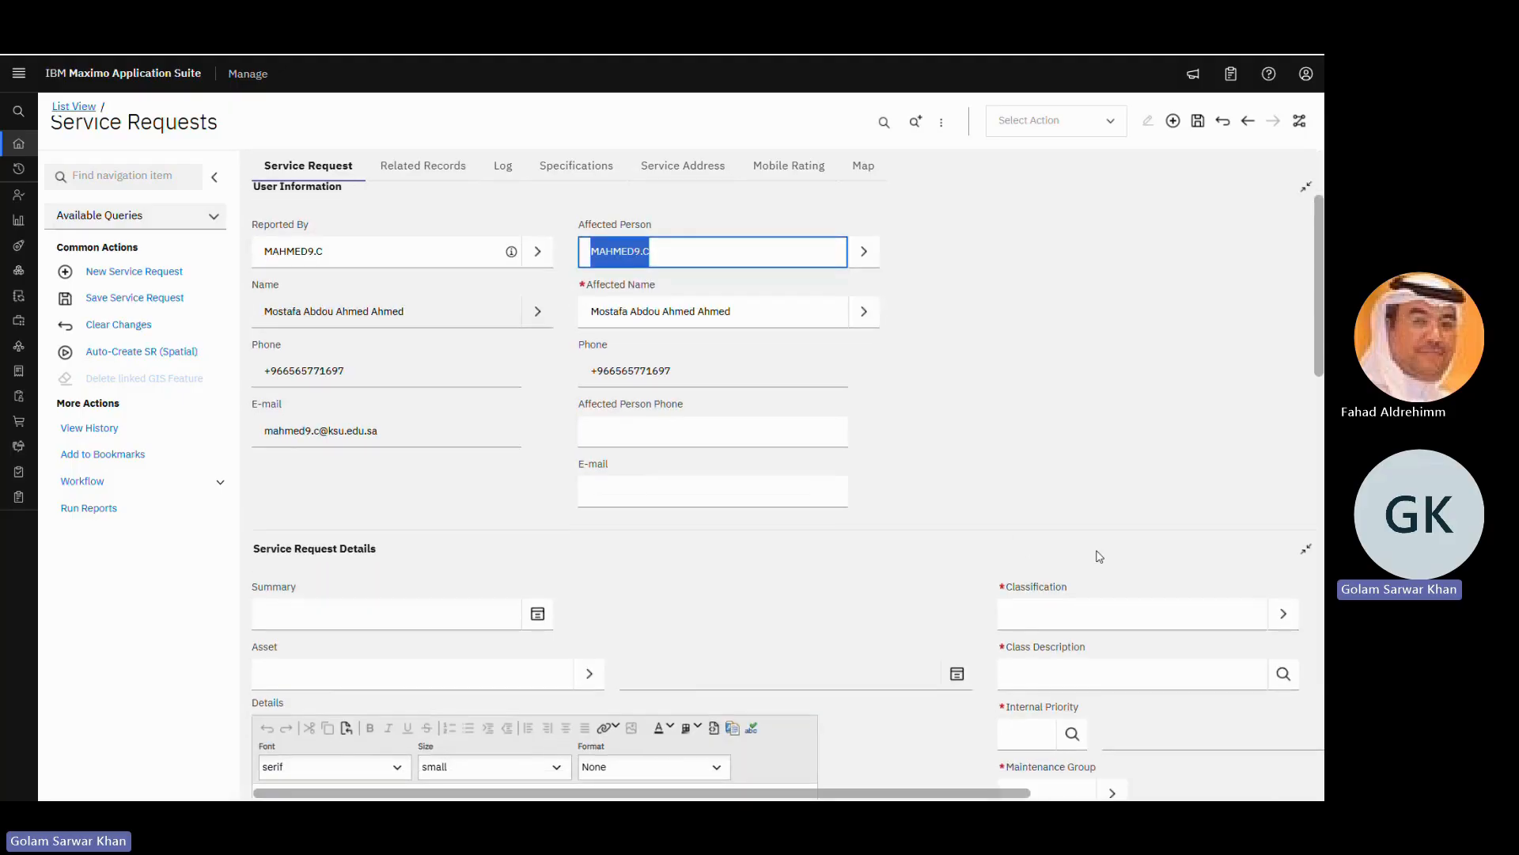
scroll(1099, 557, "down", 1)
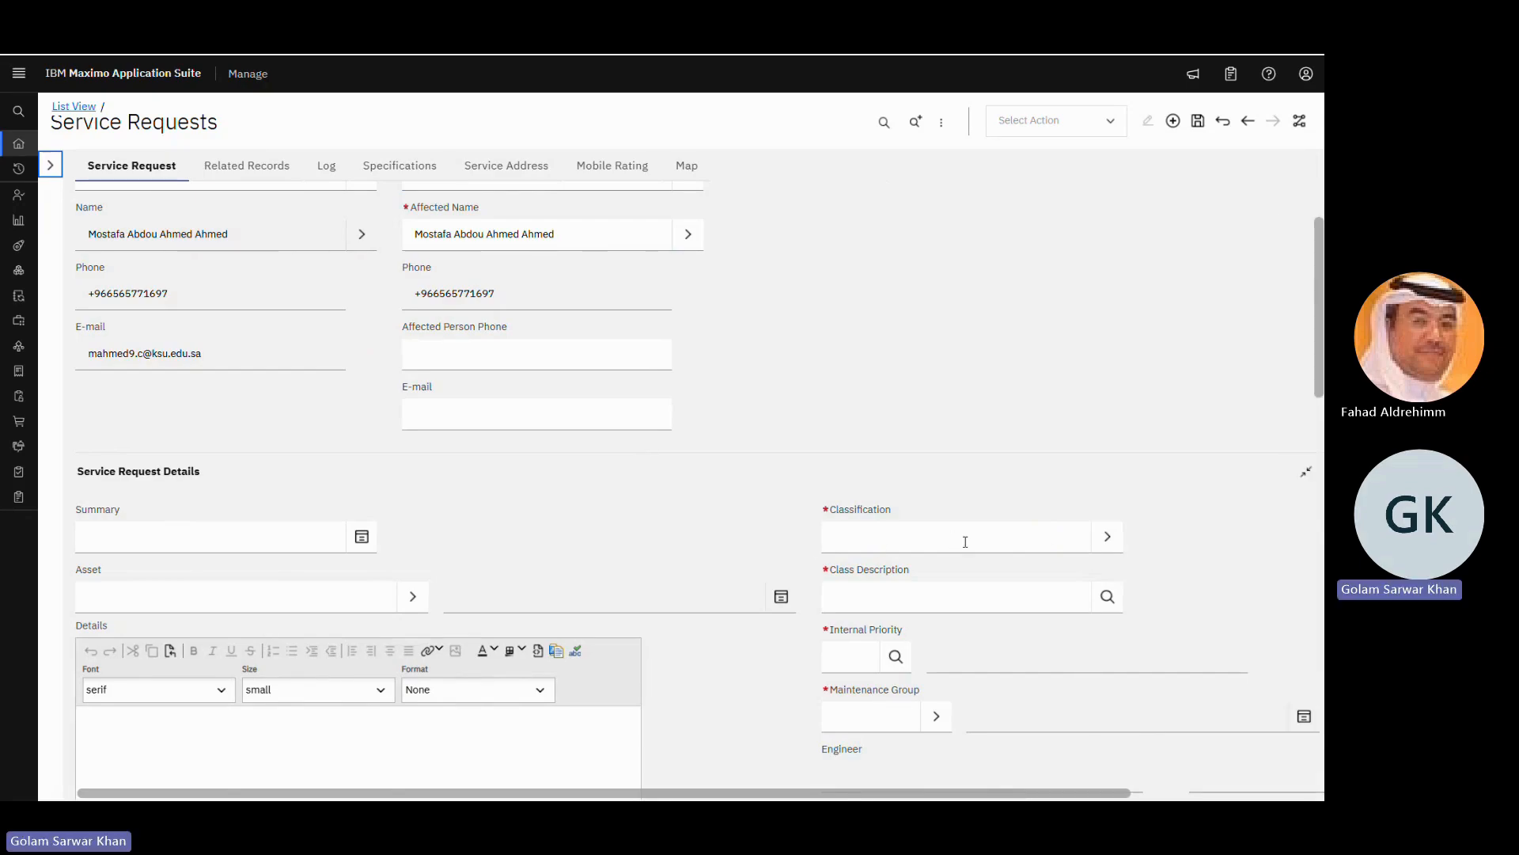
left_click(1108, 538)
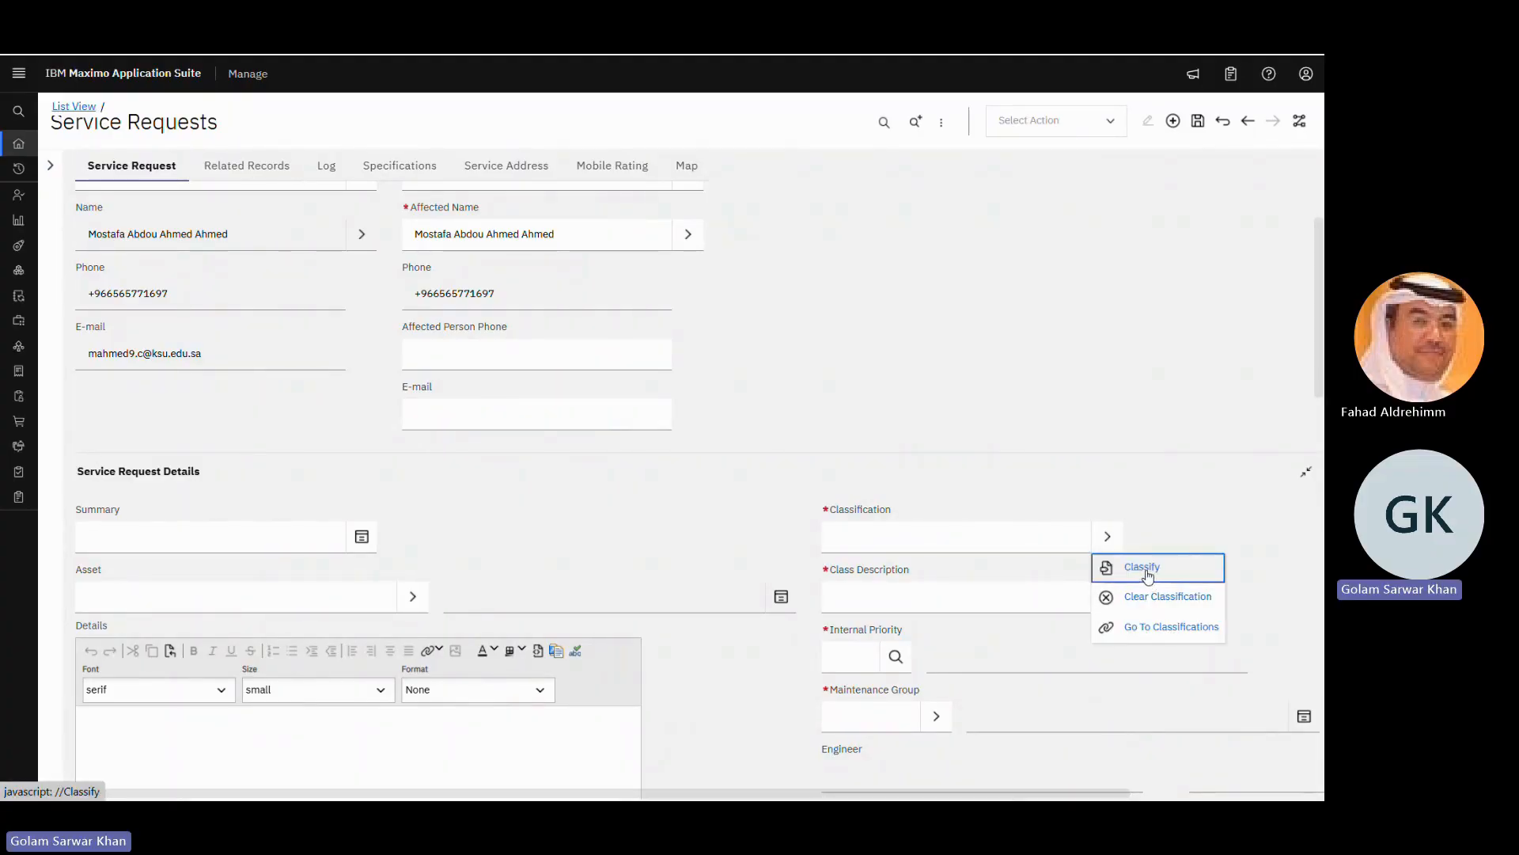
left_click(1144, 569)
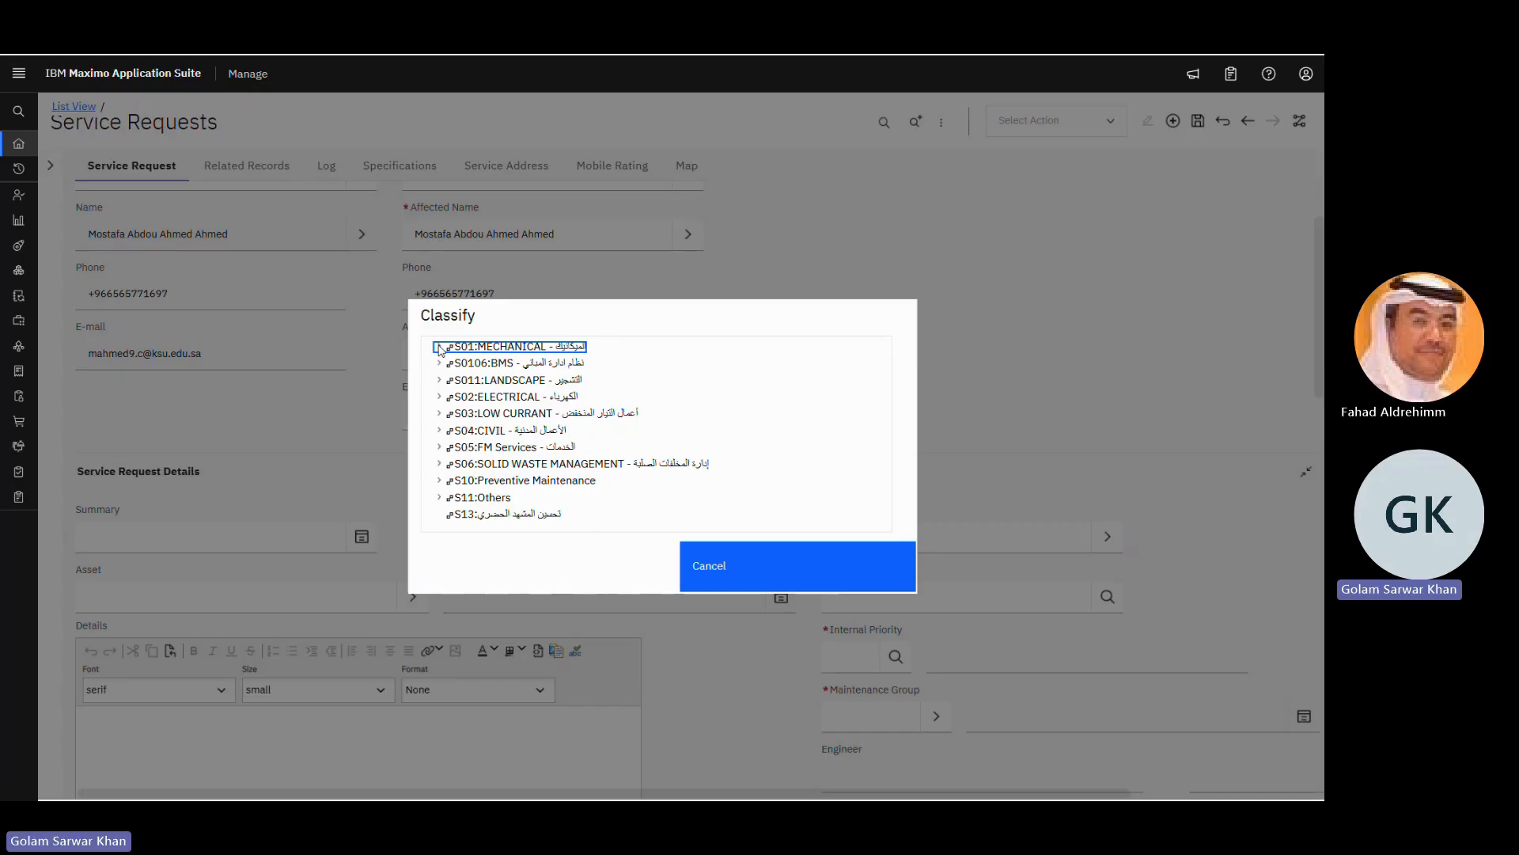
left_click(440, 348)
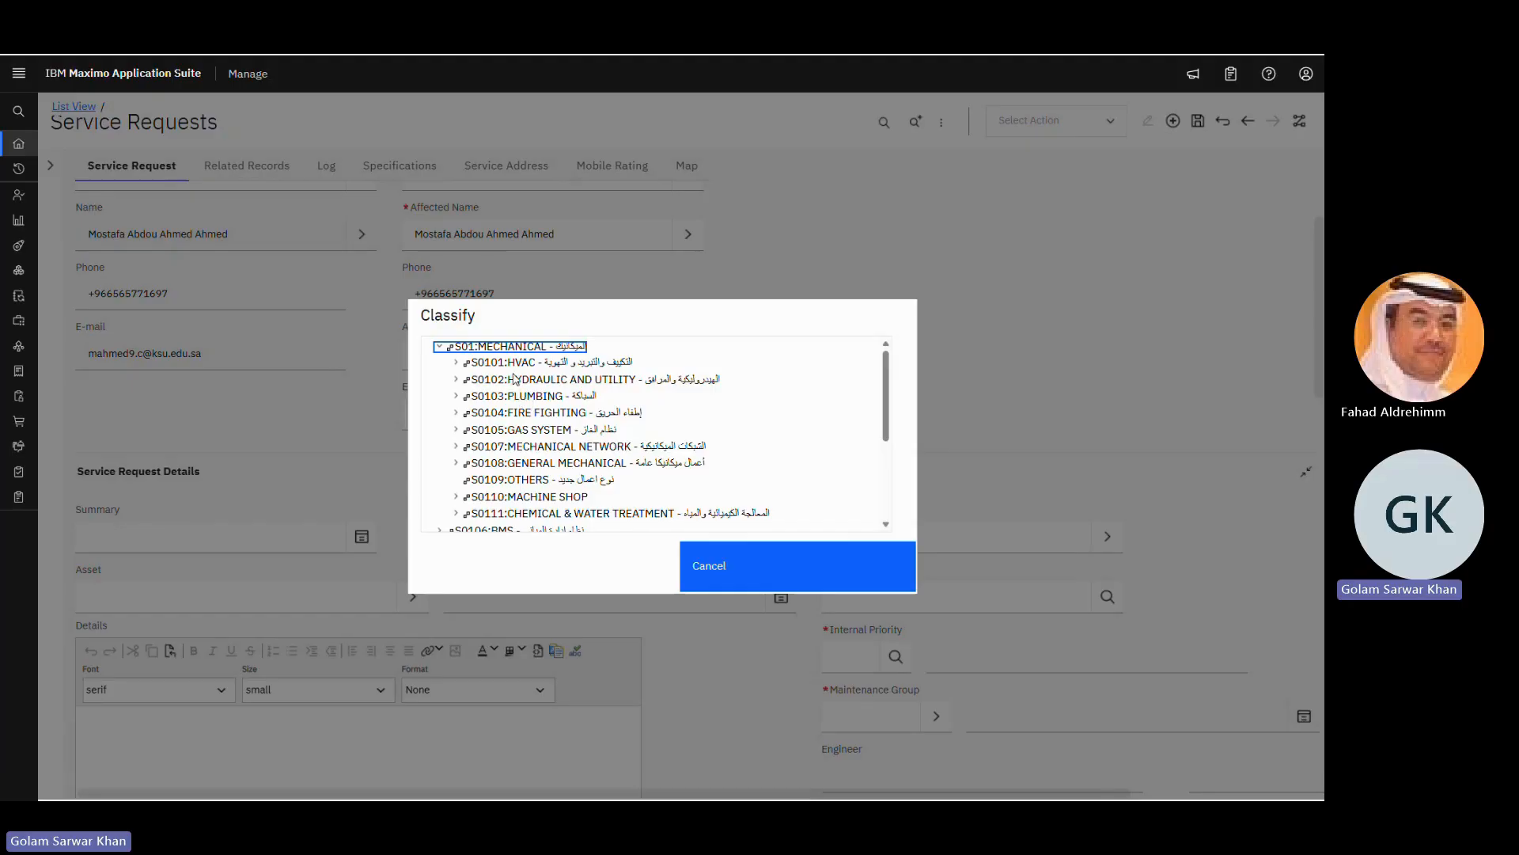
left_click(457, 362)
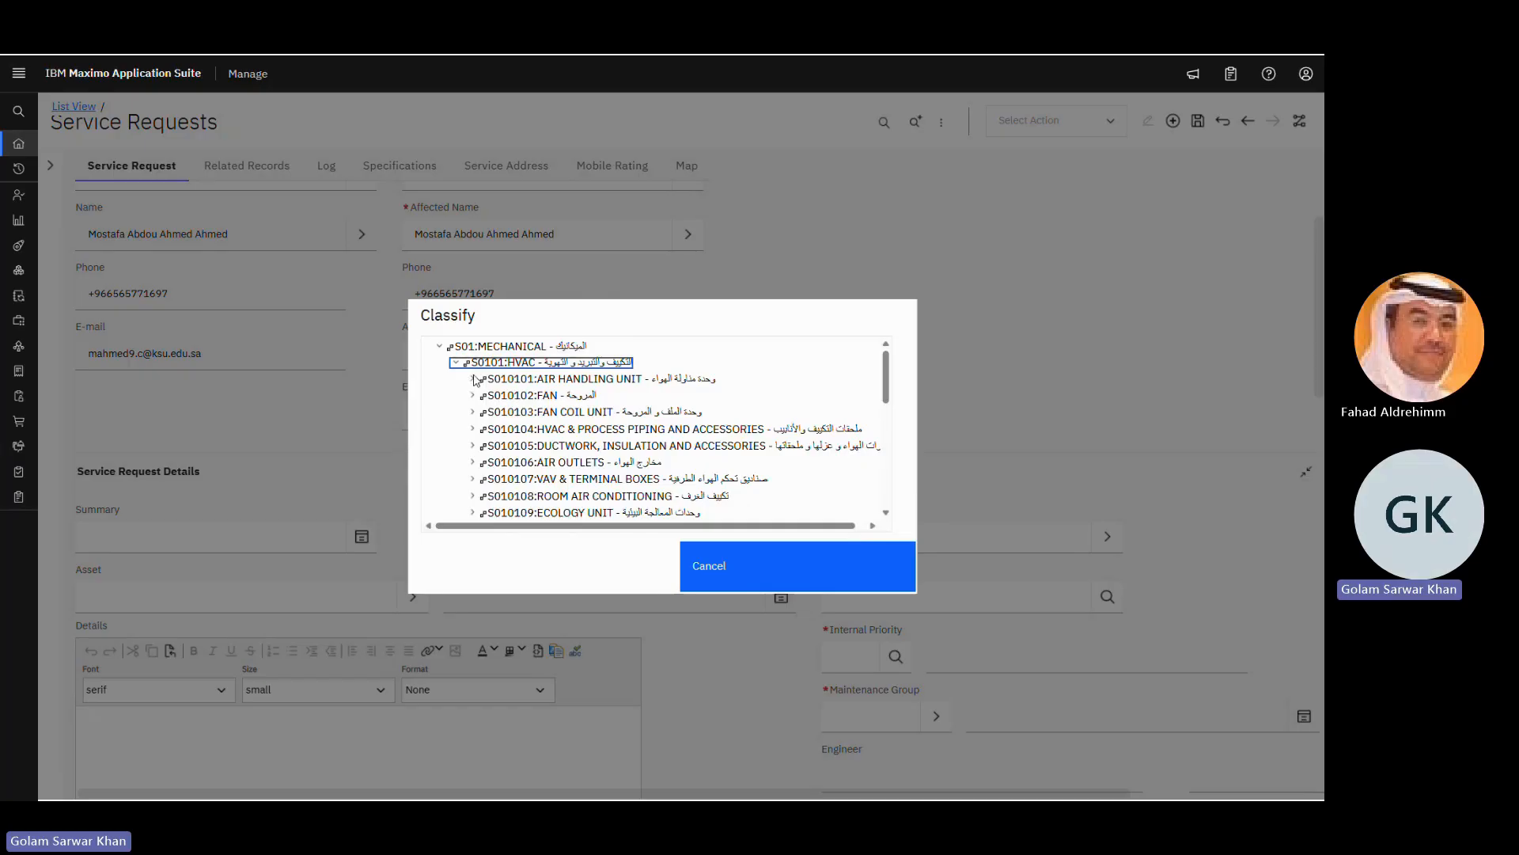
left_click(475, 379)
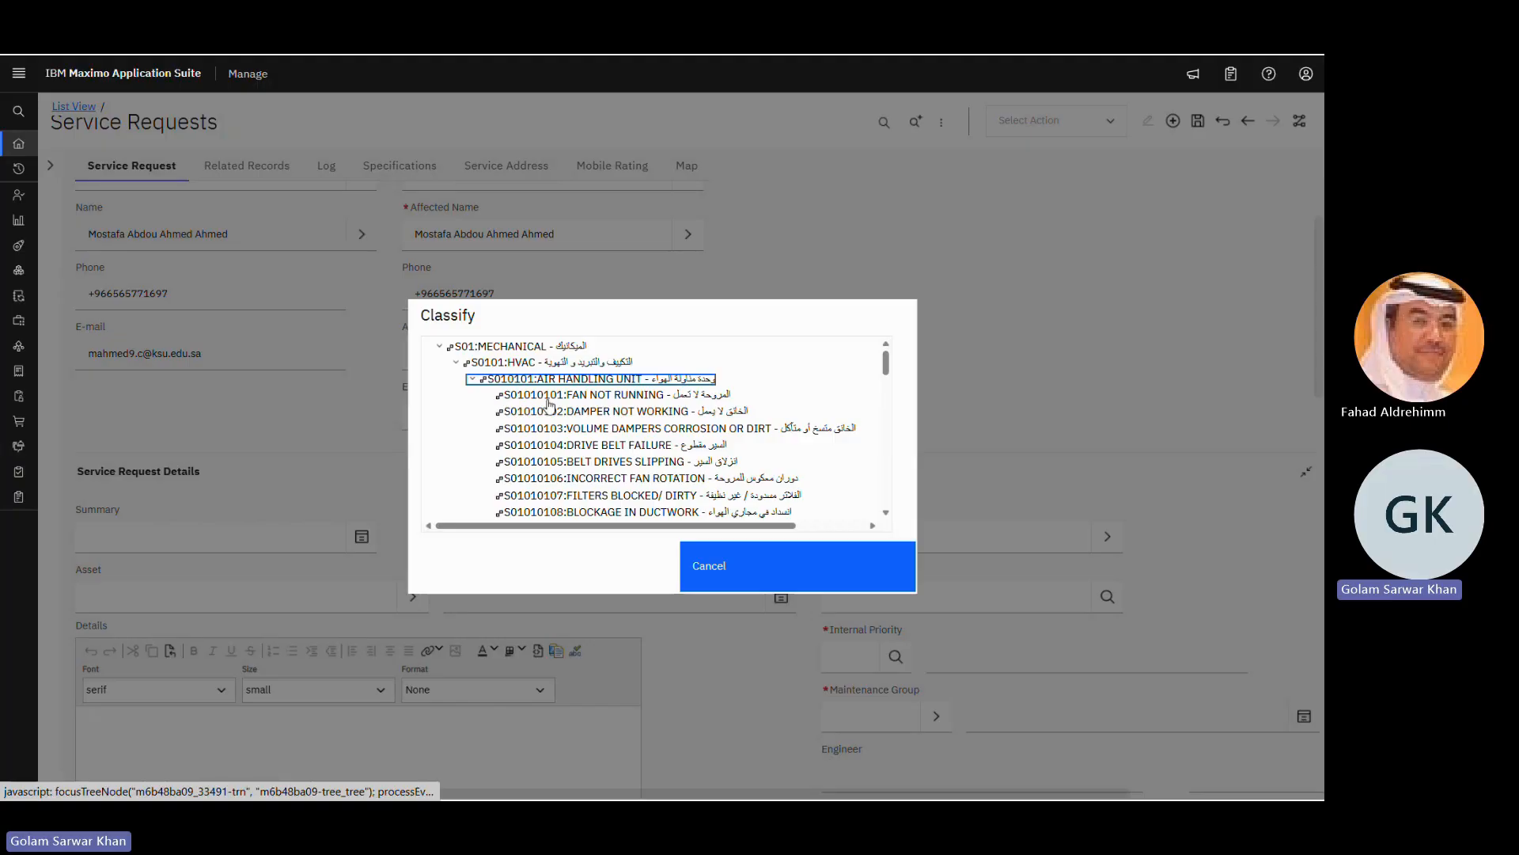
left_click(472, 380)
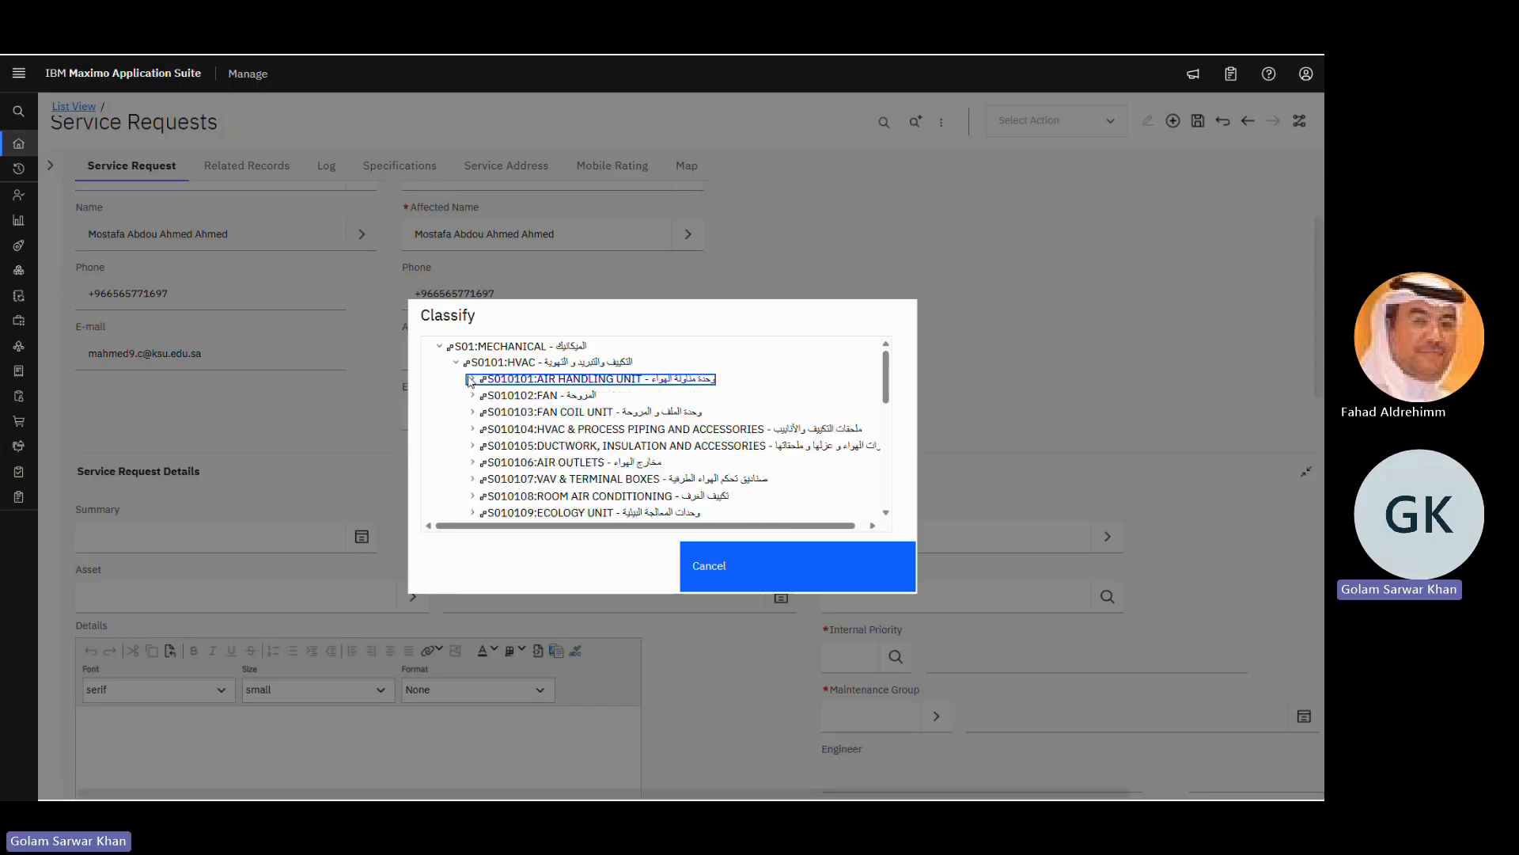
left_click(457, 364)
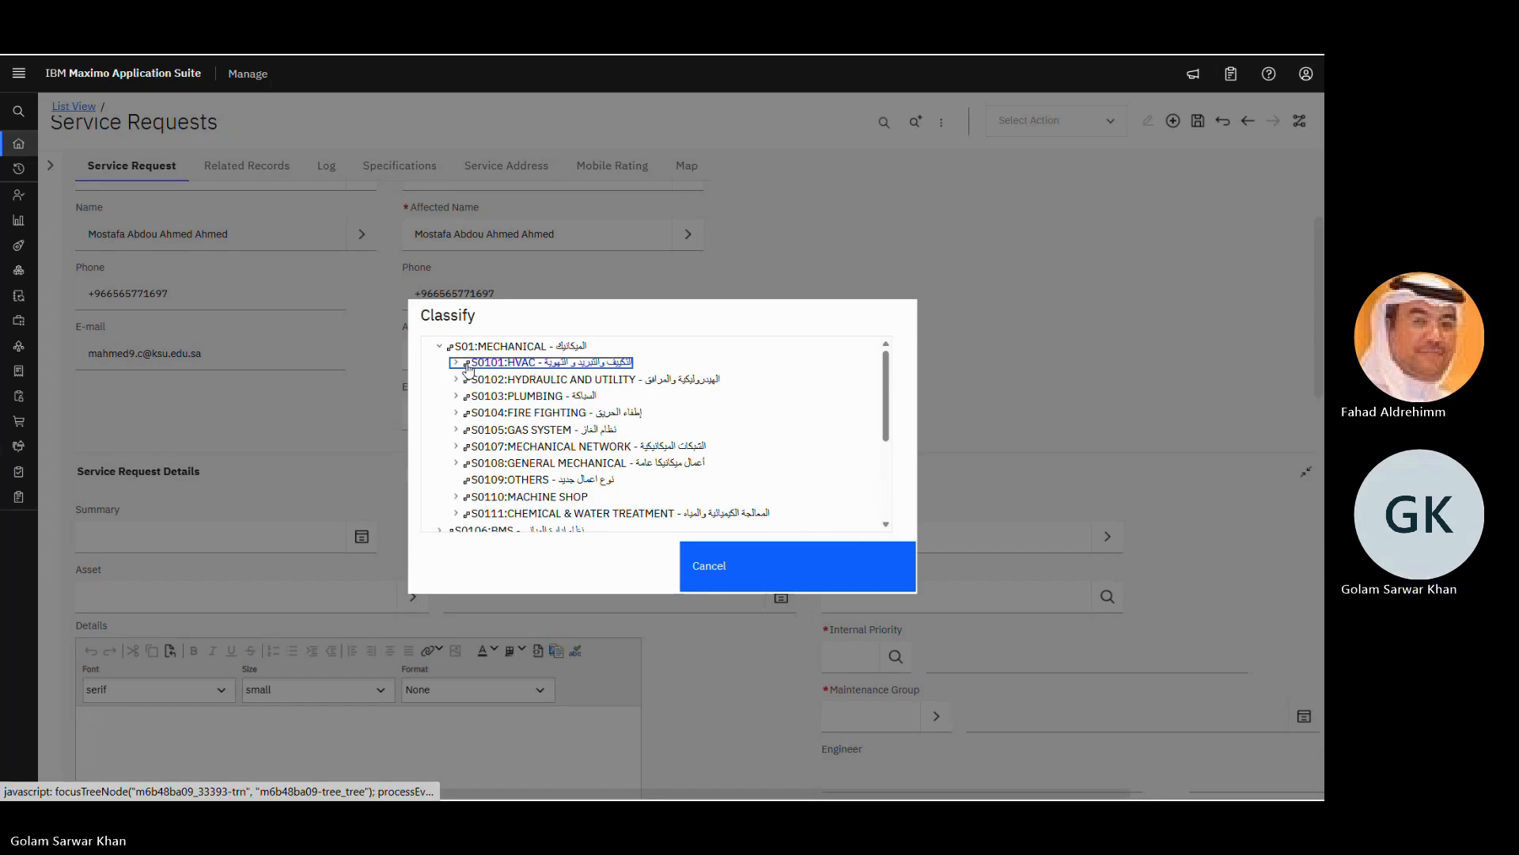
left_click(467, 366)
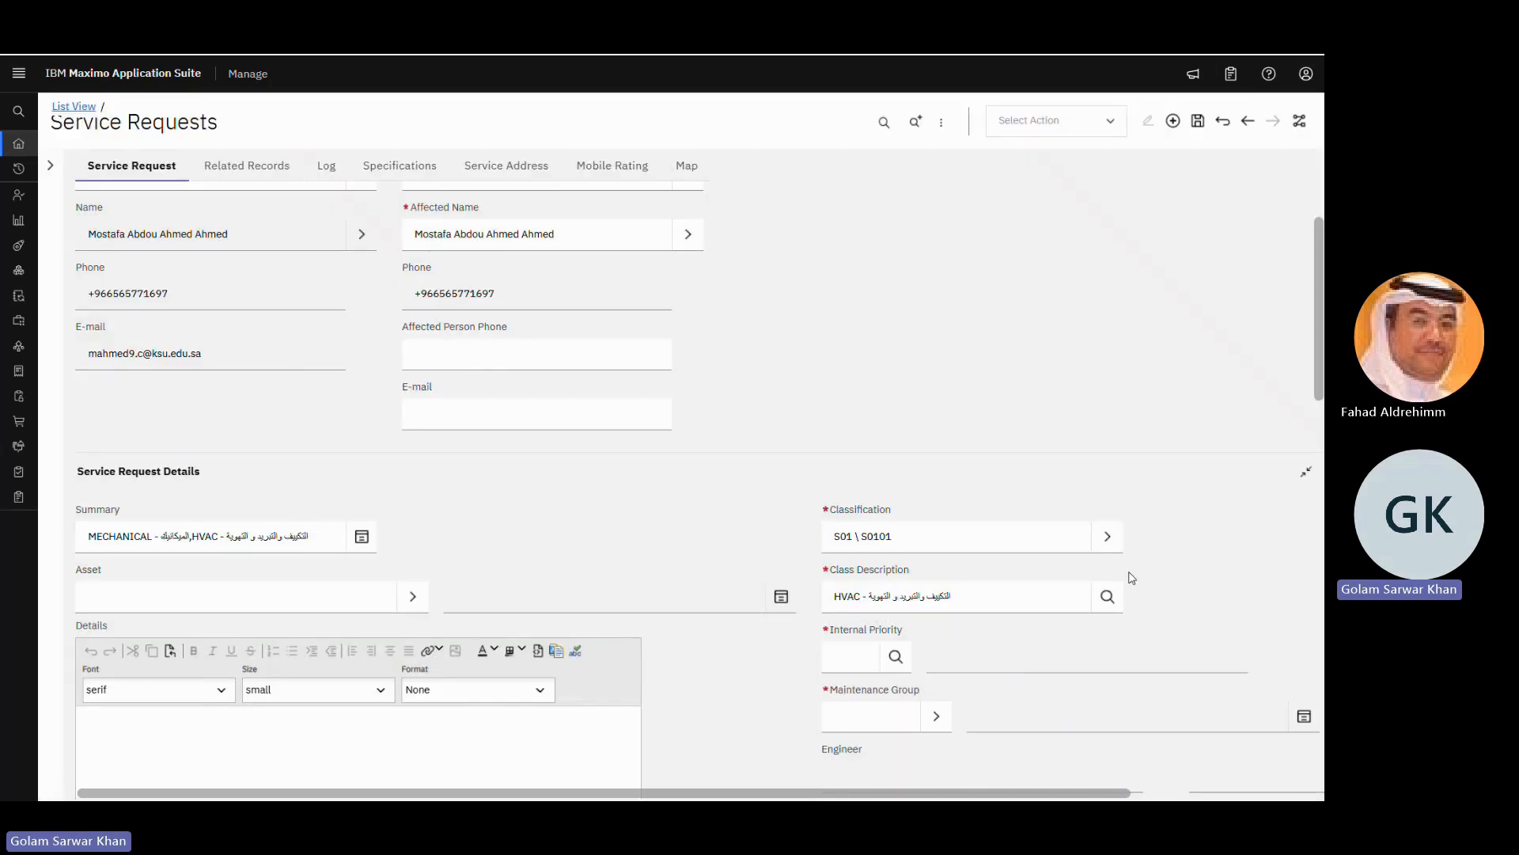
Step: Set the internal priority to 3 (Medium) and the maintenance group to MZME01, Mechanical Zone - 01 Muzahimiya
scroll(944, 584, "down", 2)
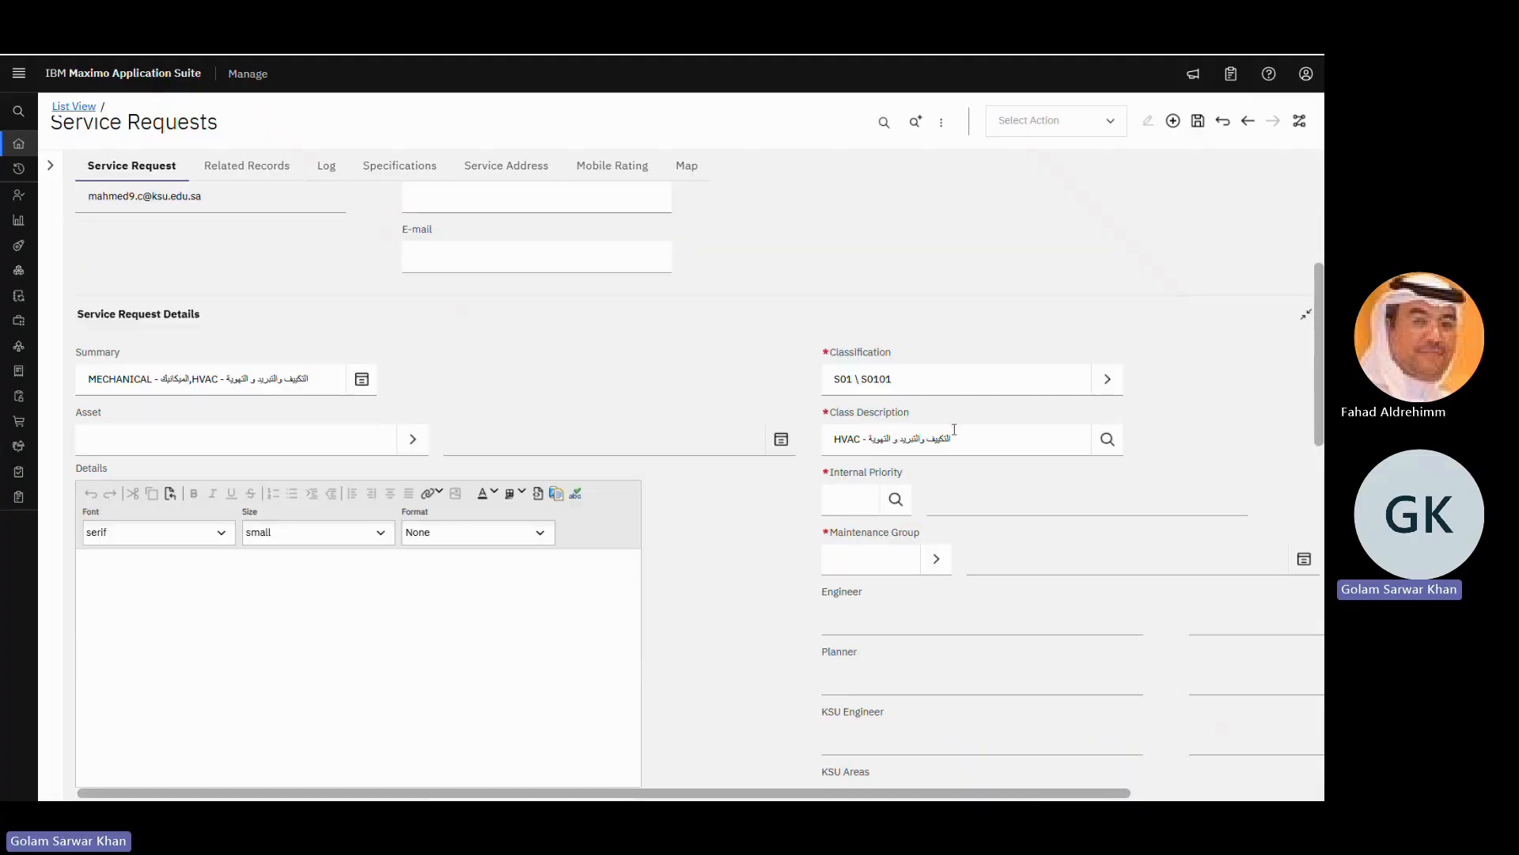
left_click(896, 500)
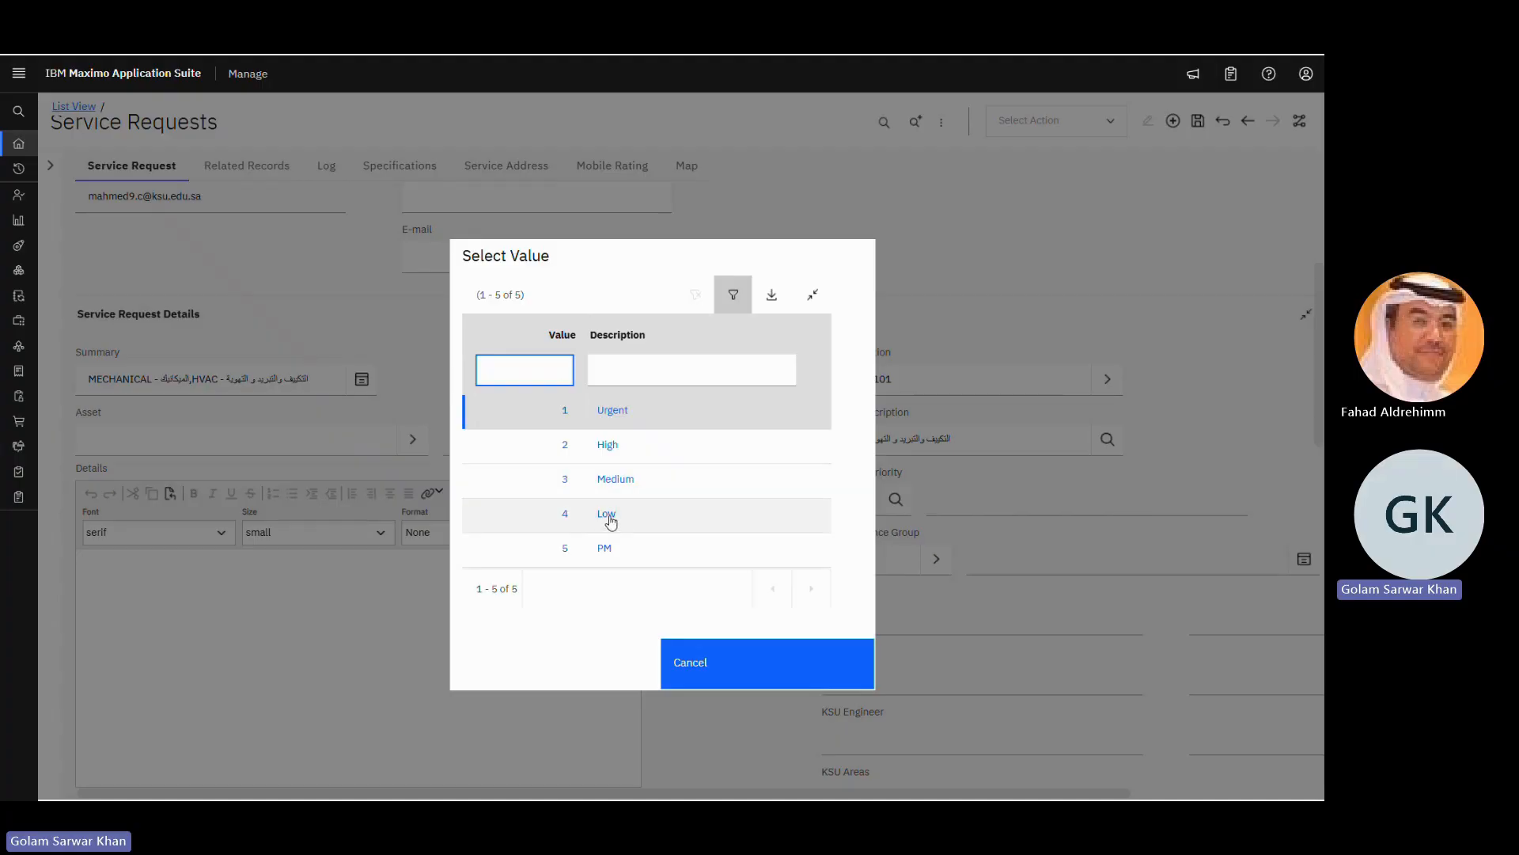
left_click(615, 480)
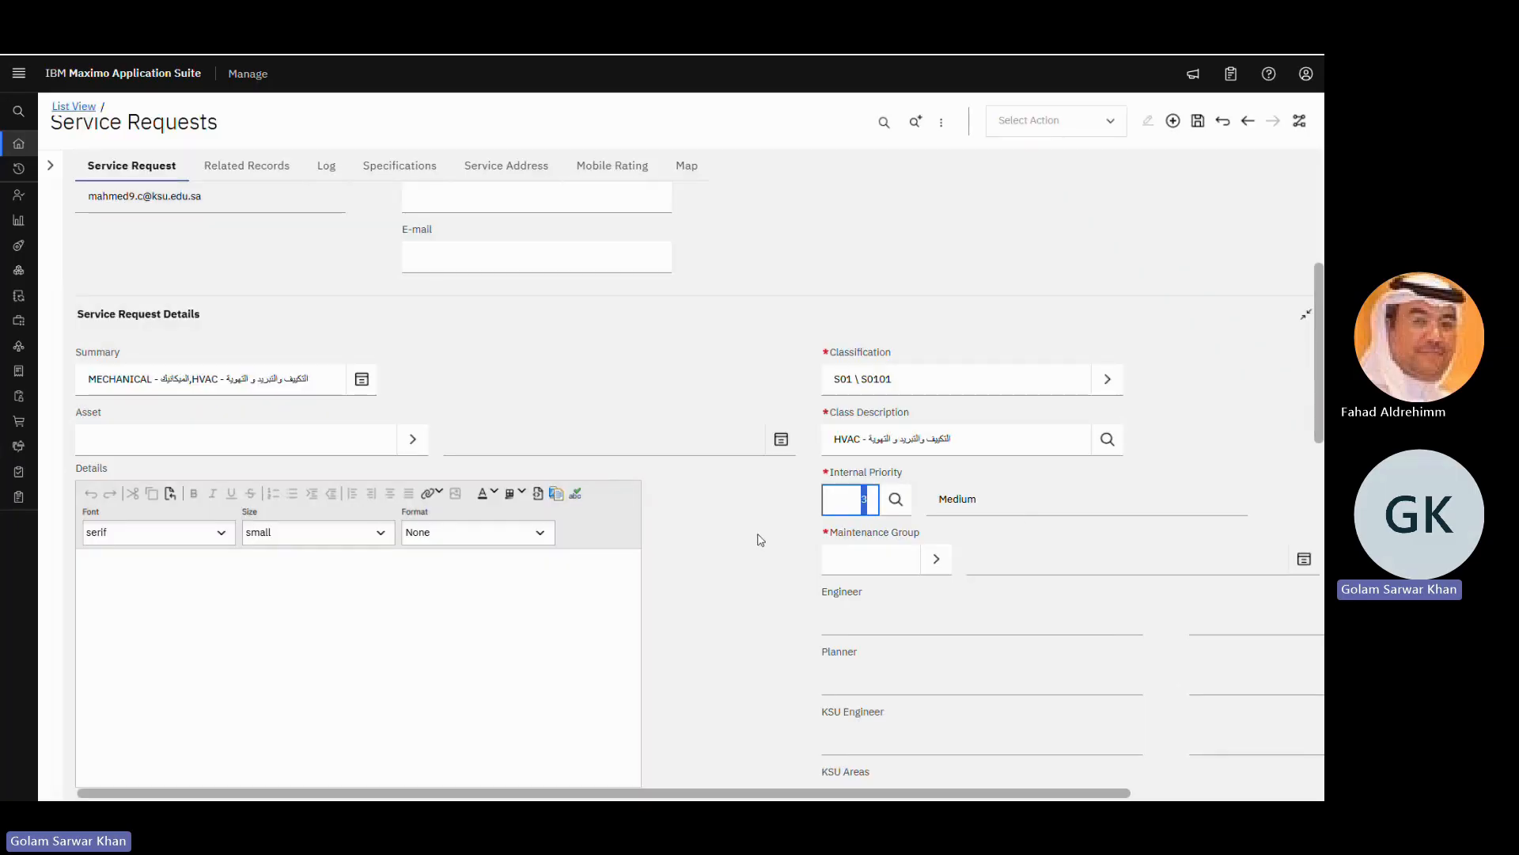
scroll(759, 535, "down", 1)
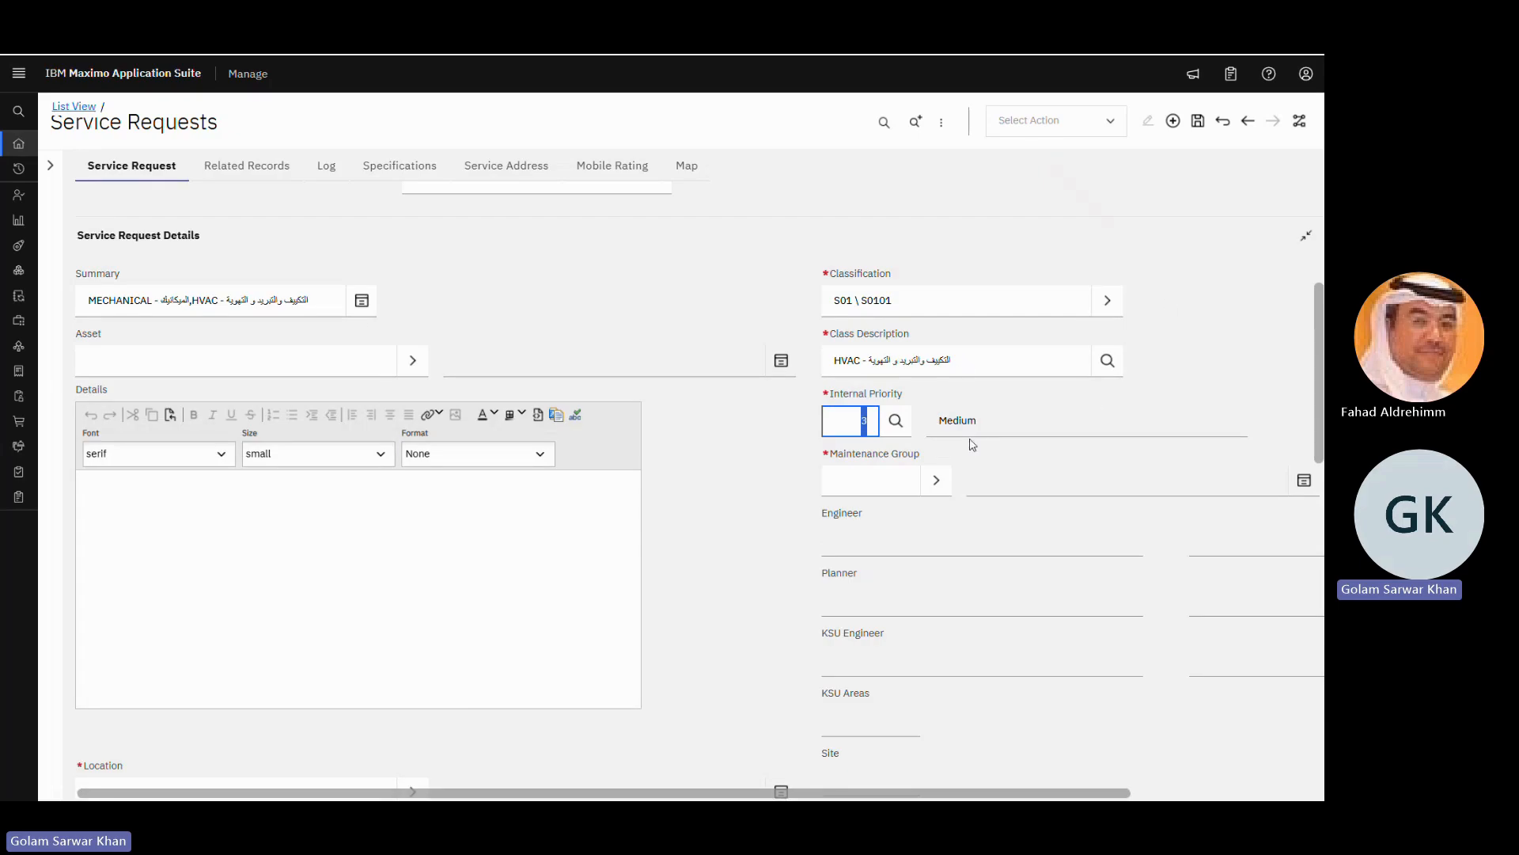
left_click(937, 483)
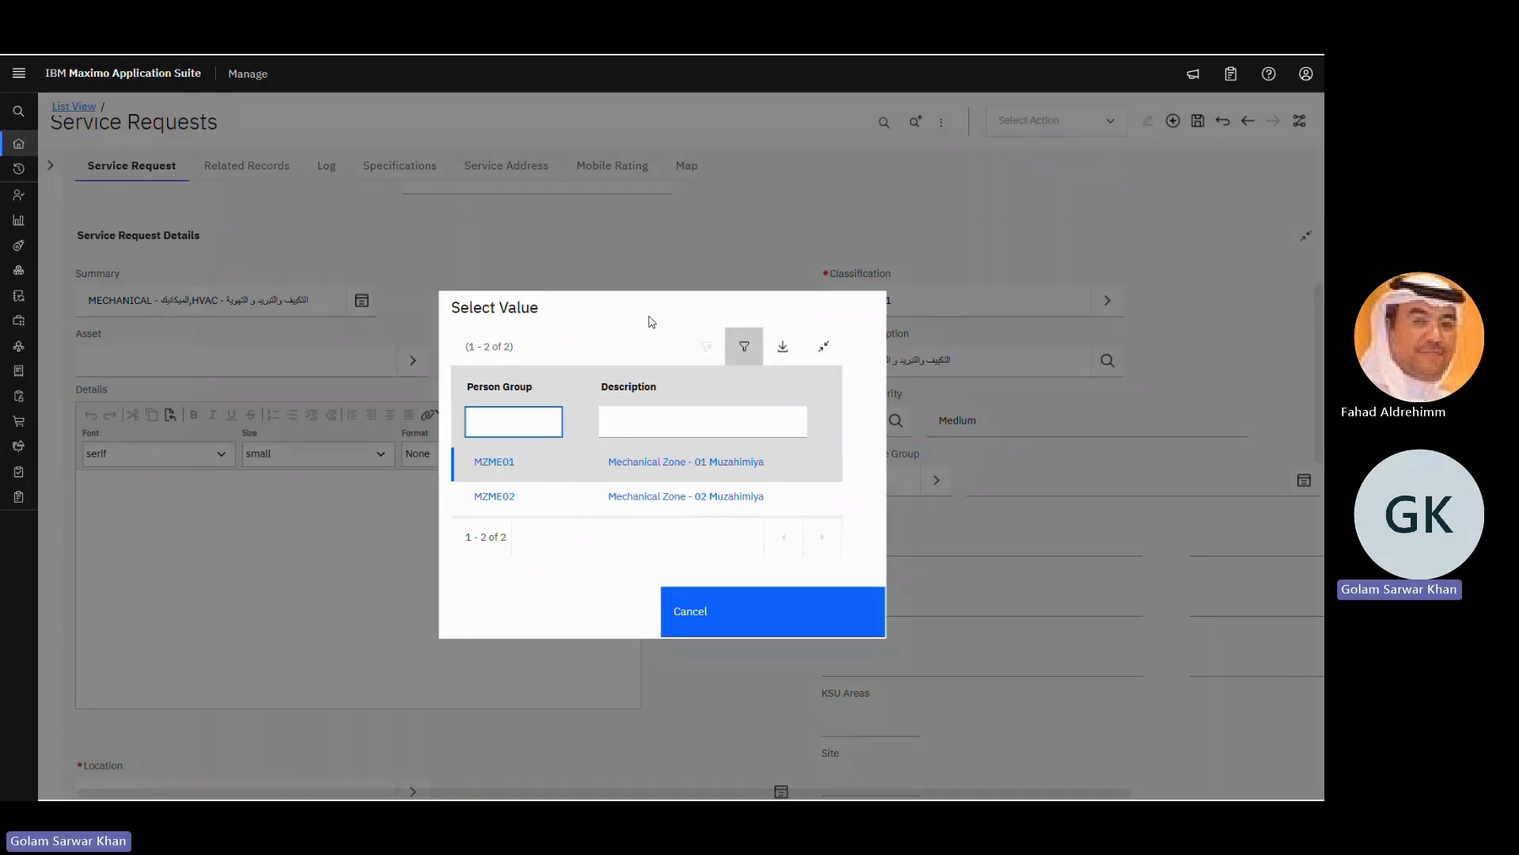
left_click_drag(652, 321, 605, 310)
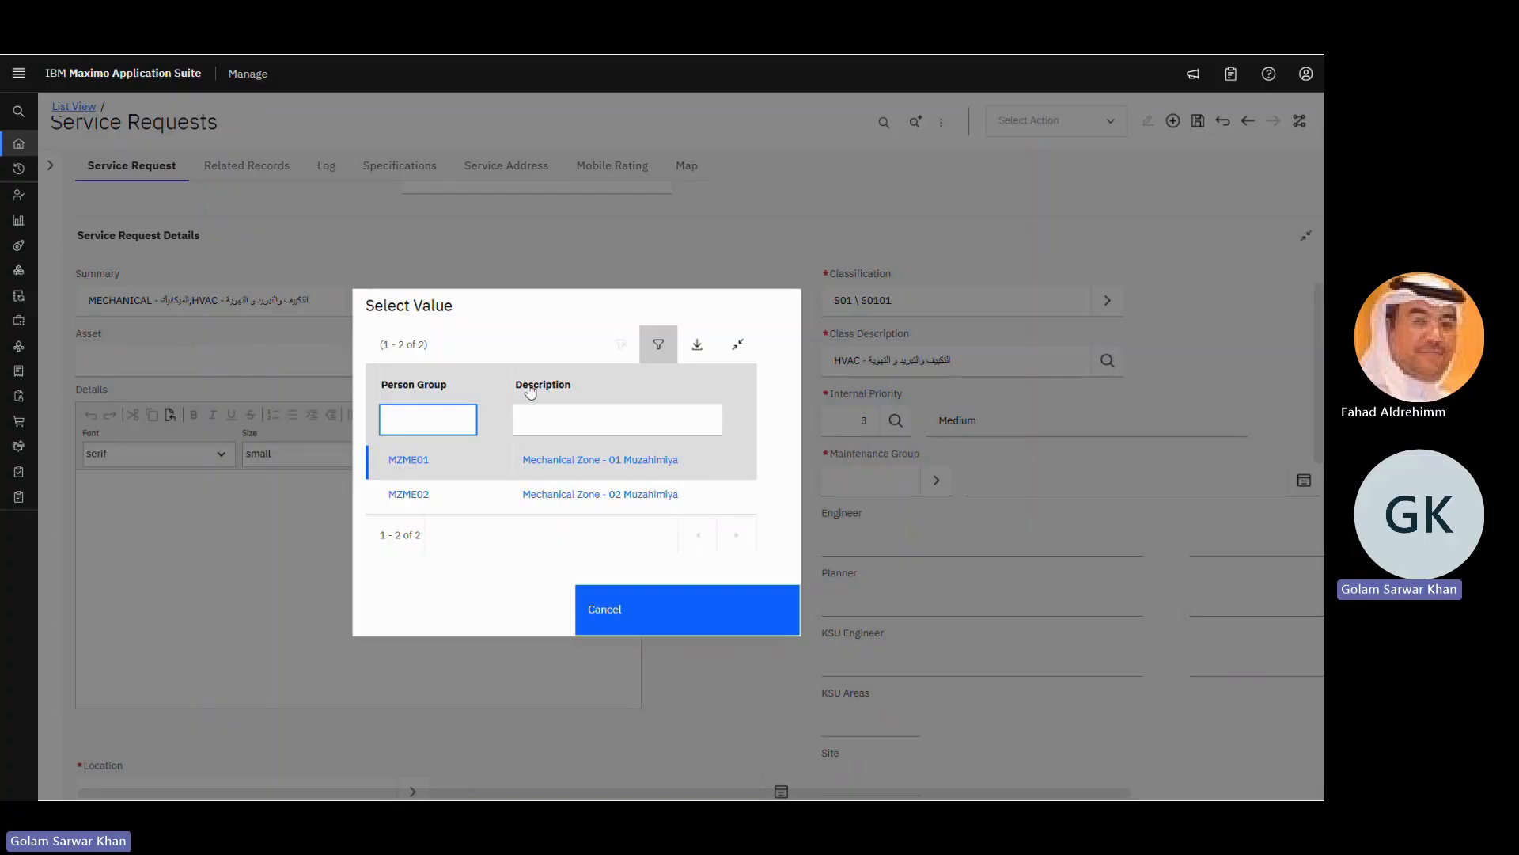
left_click(408, 462)
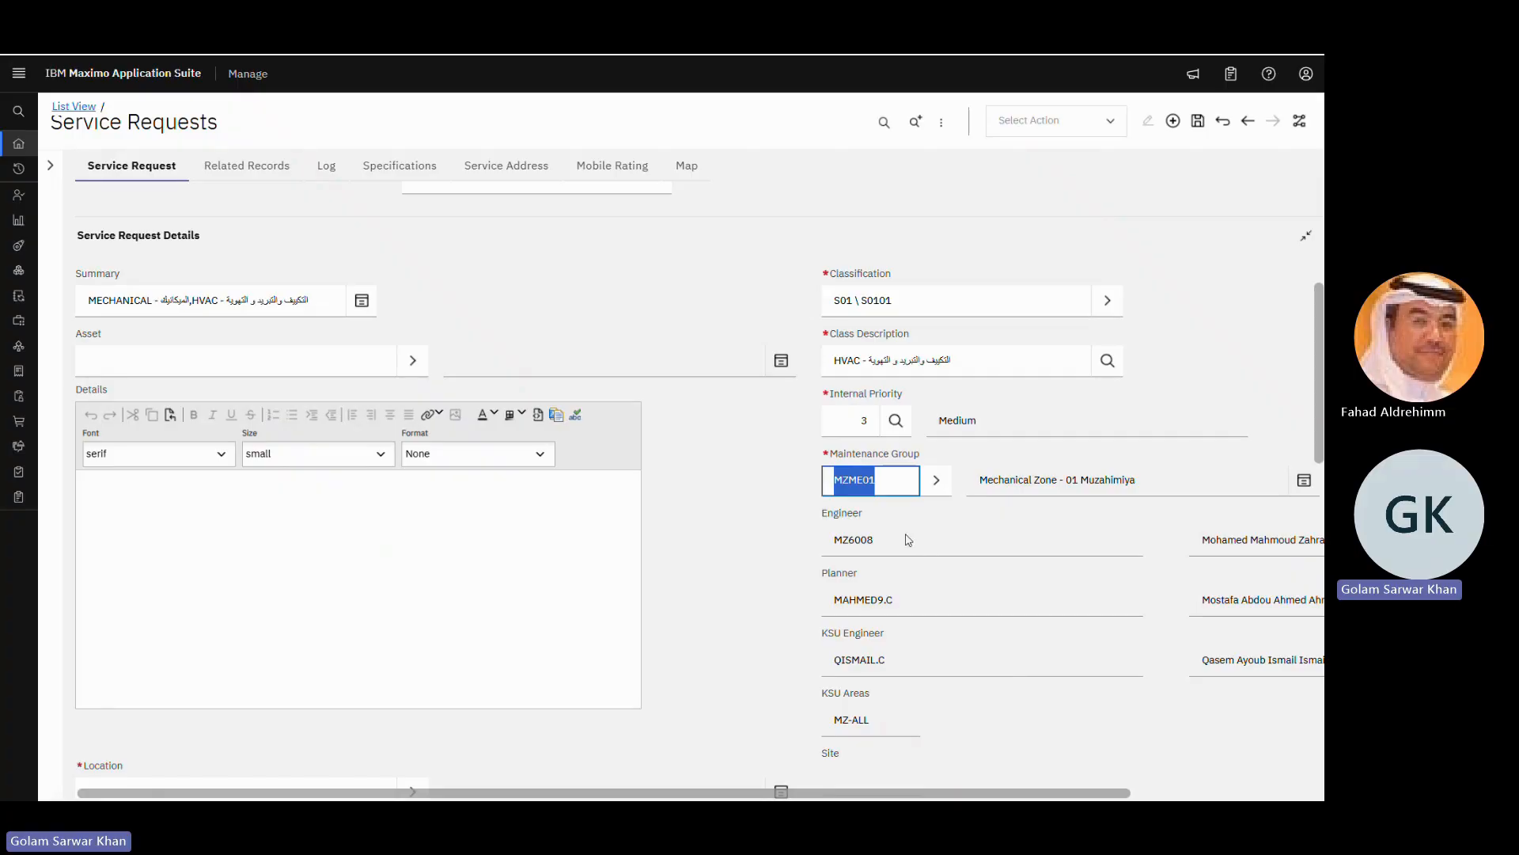
Step: Enter "Work Problem" as the details of the service request
scroll(910, 673, "down", 1)
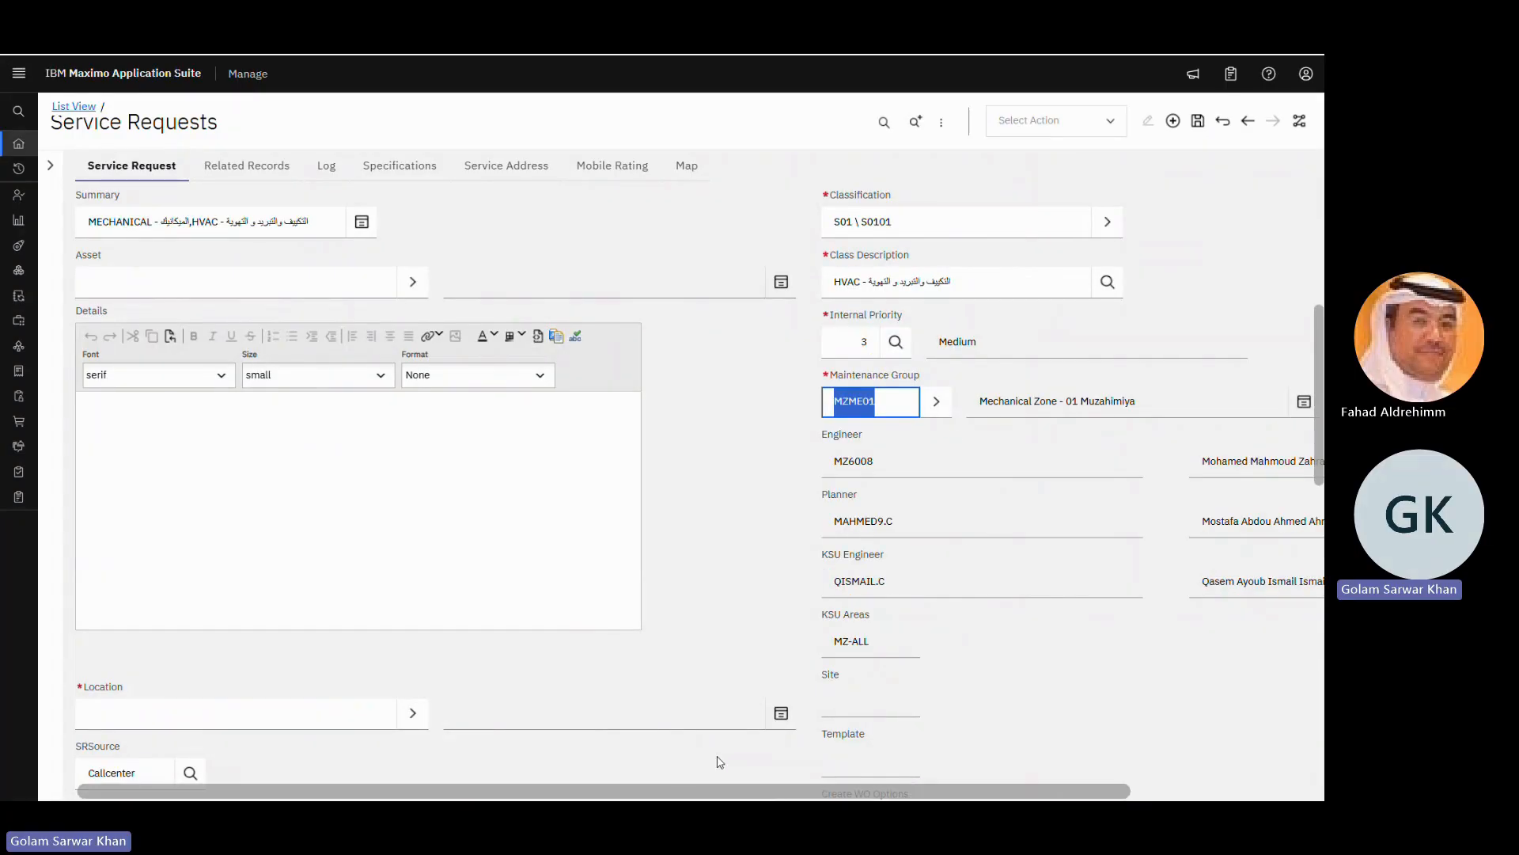
left_click(190, 431)
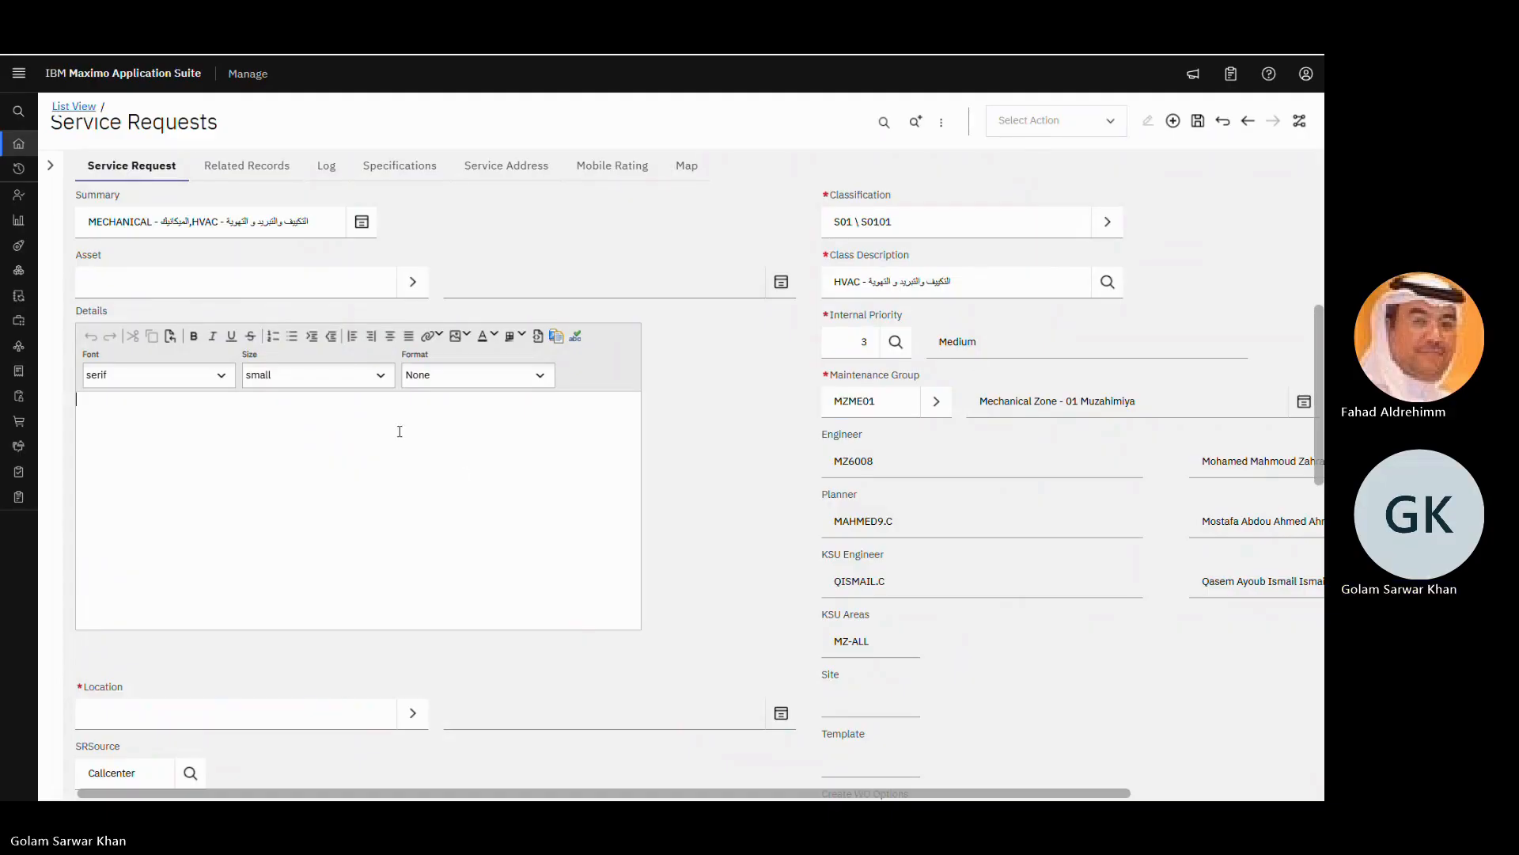
type("Work Probl")
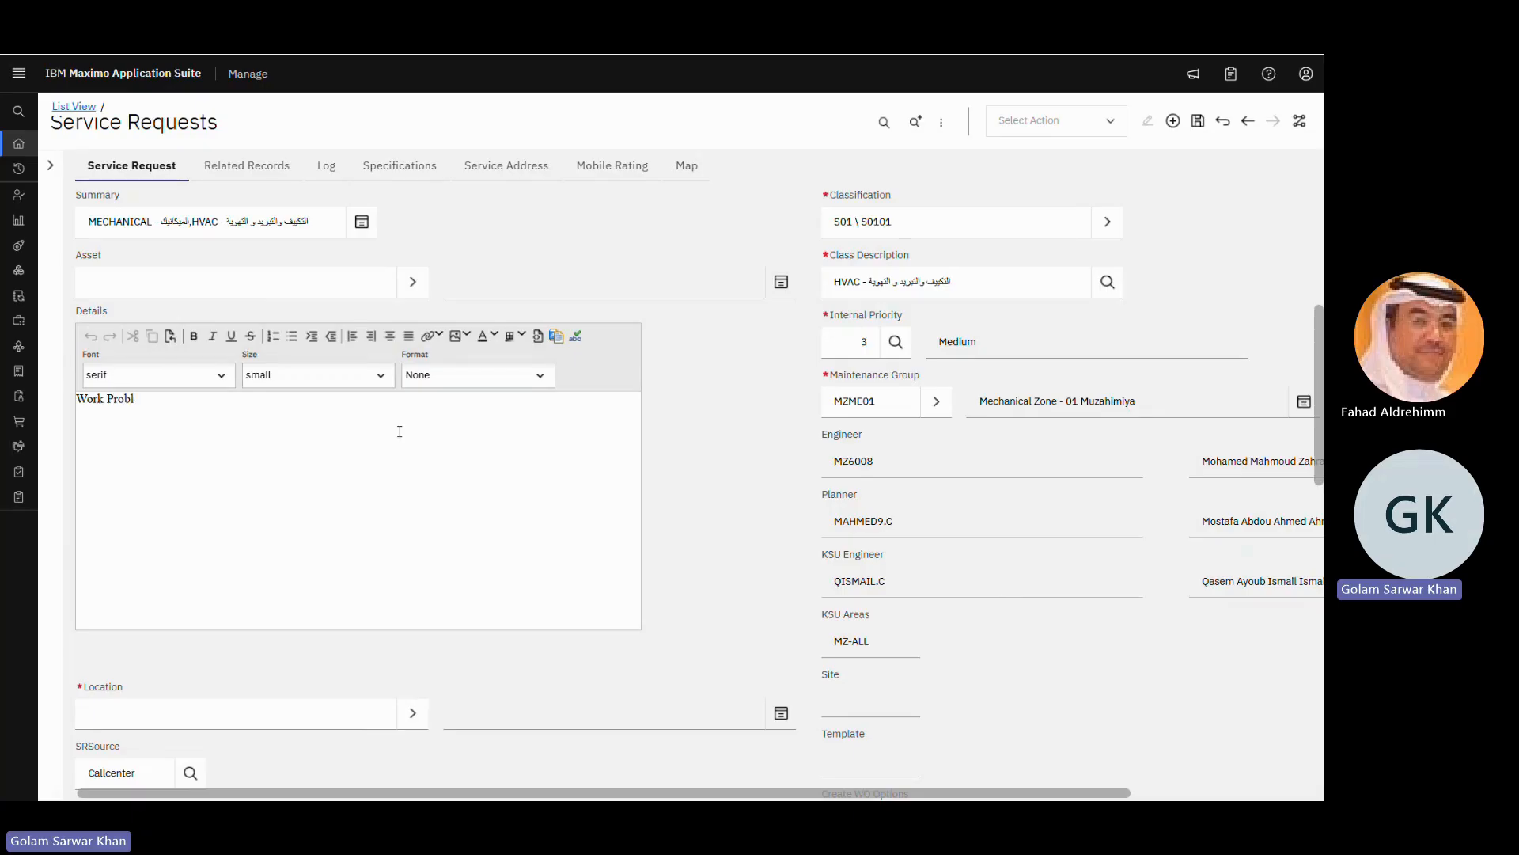
type("em")
Step: Set the service request's location to MUZ, Muzahimiya Bldg., from the list of available locations
scroll(435, 482, "down", 2)
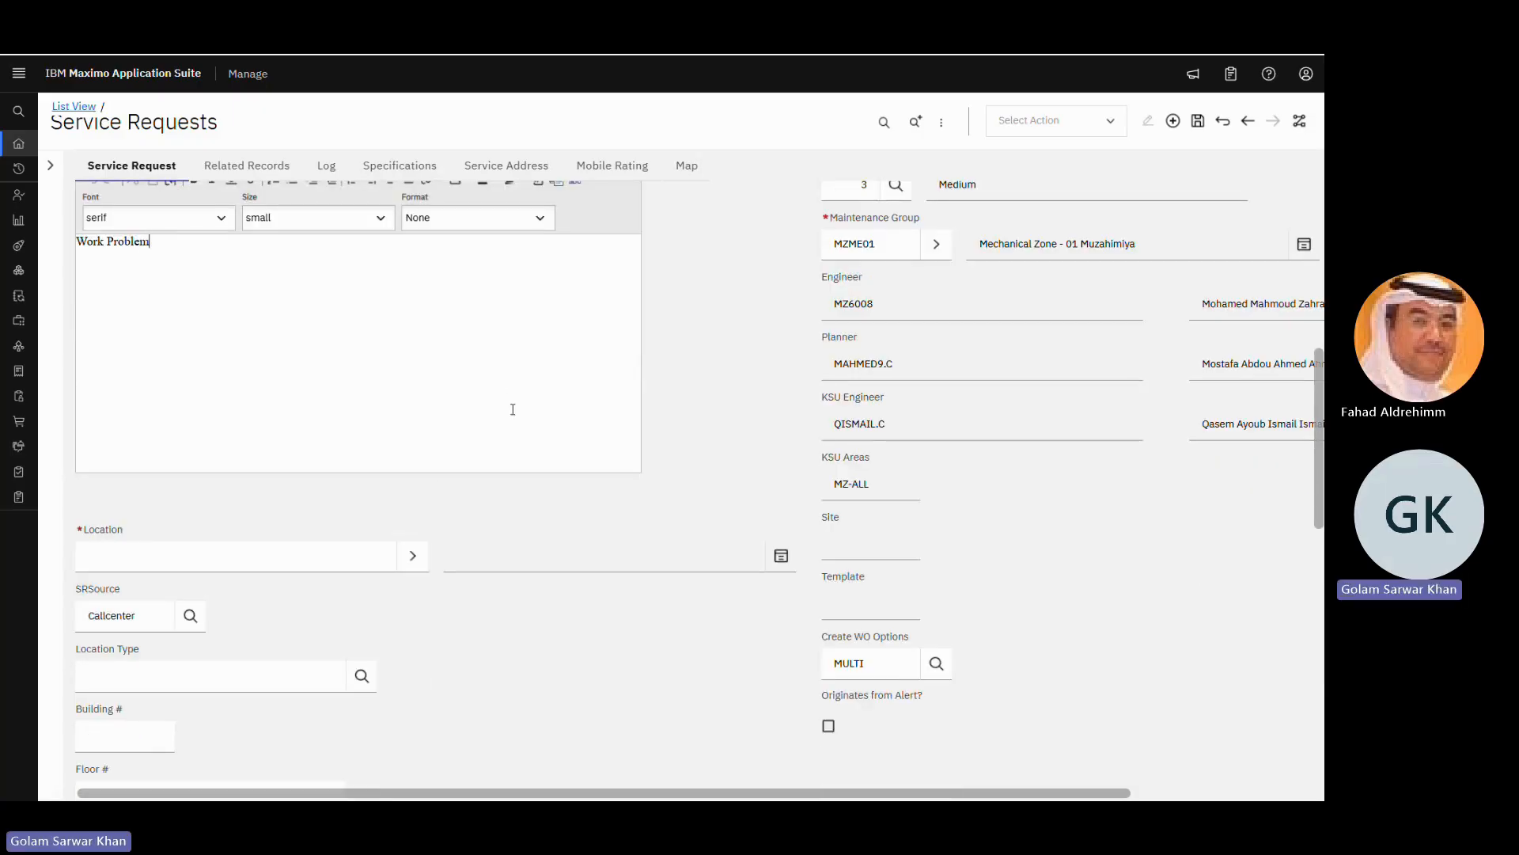
left_click(415, 560)
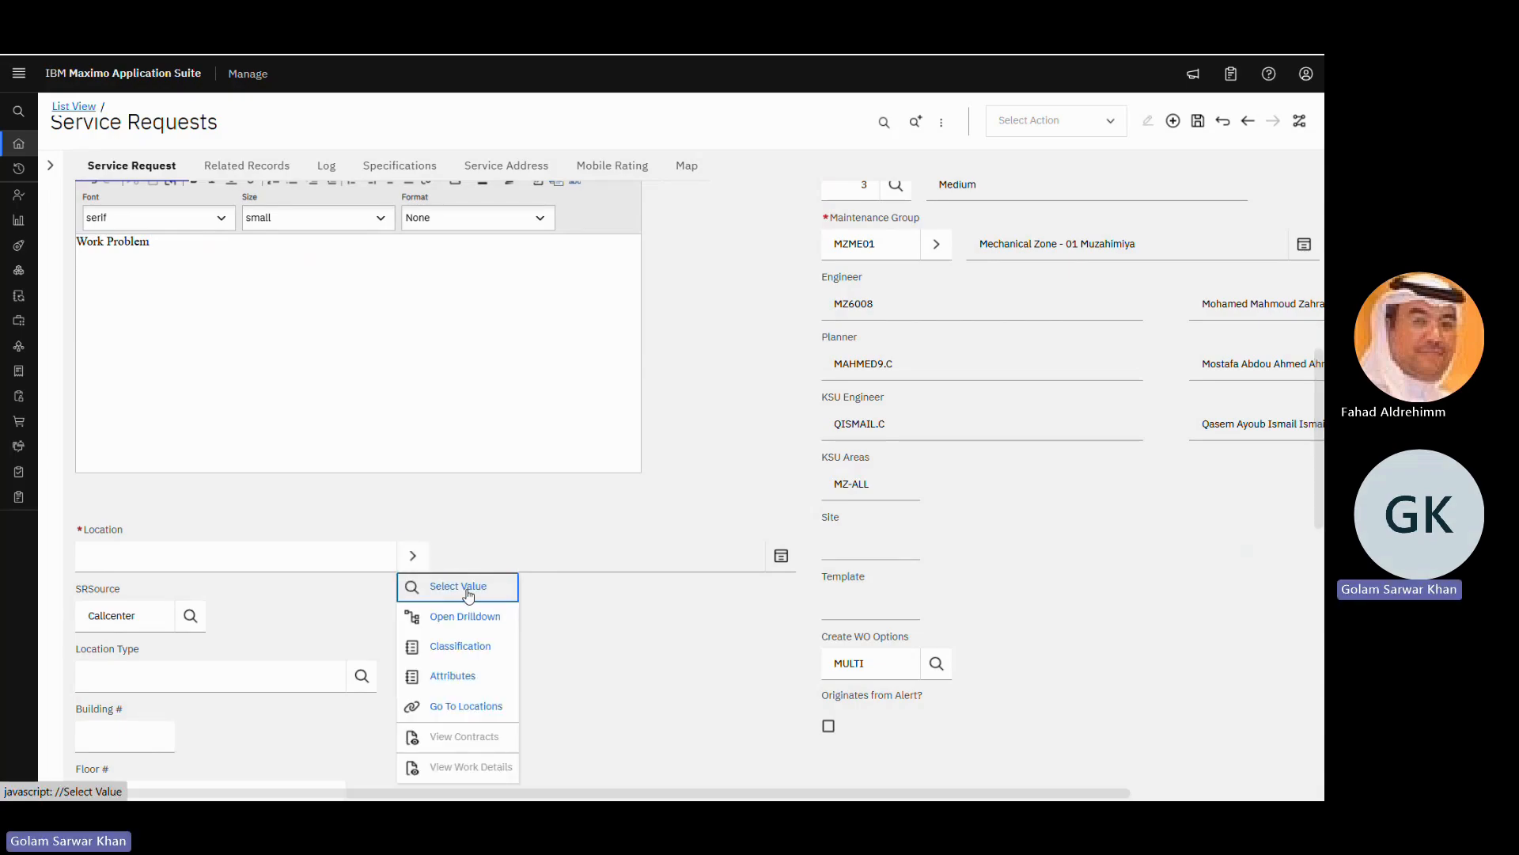
left_click(468, 595)
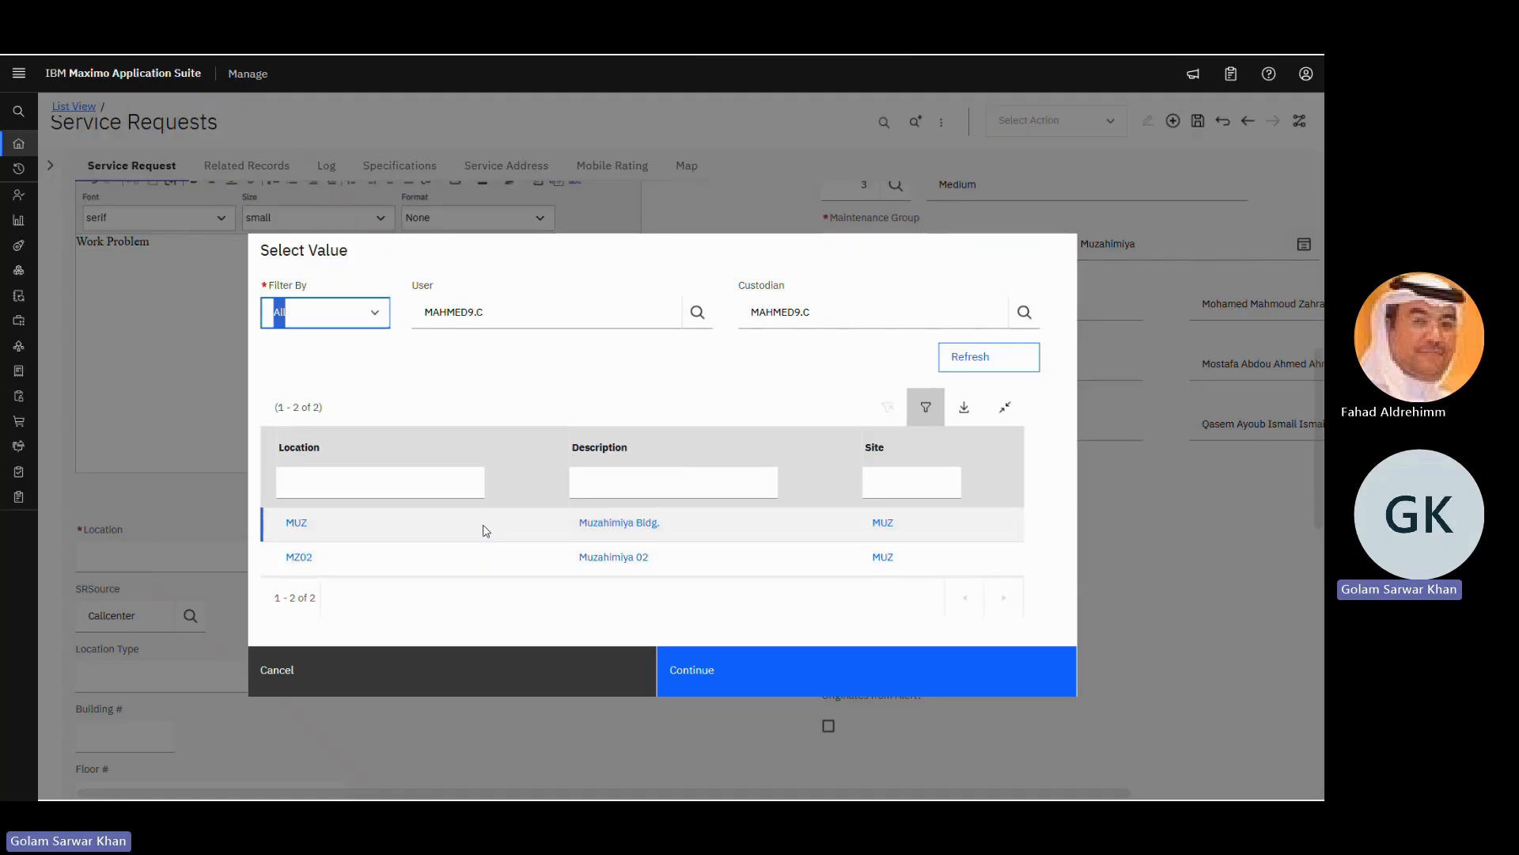
left_click(297, 524)
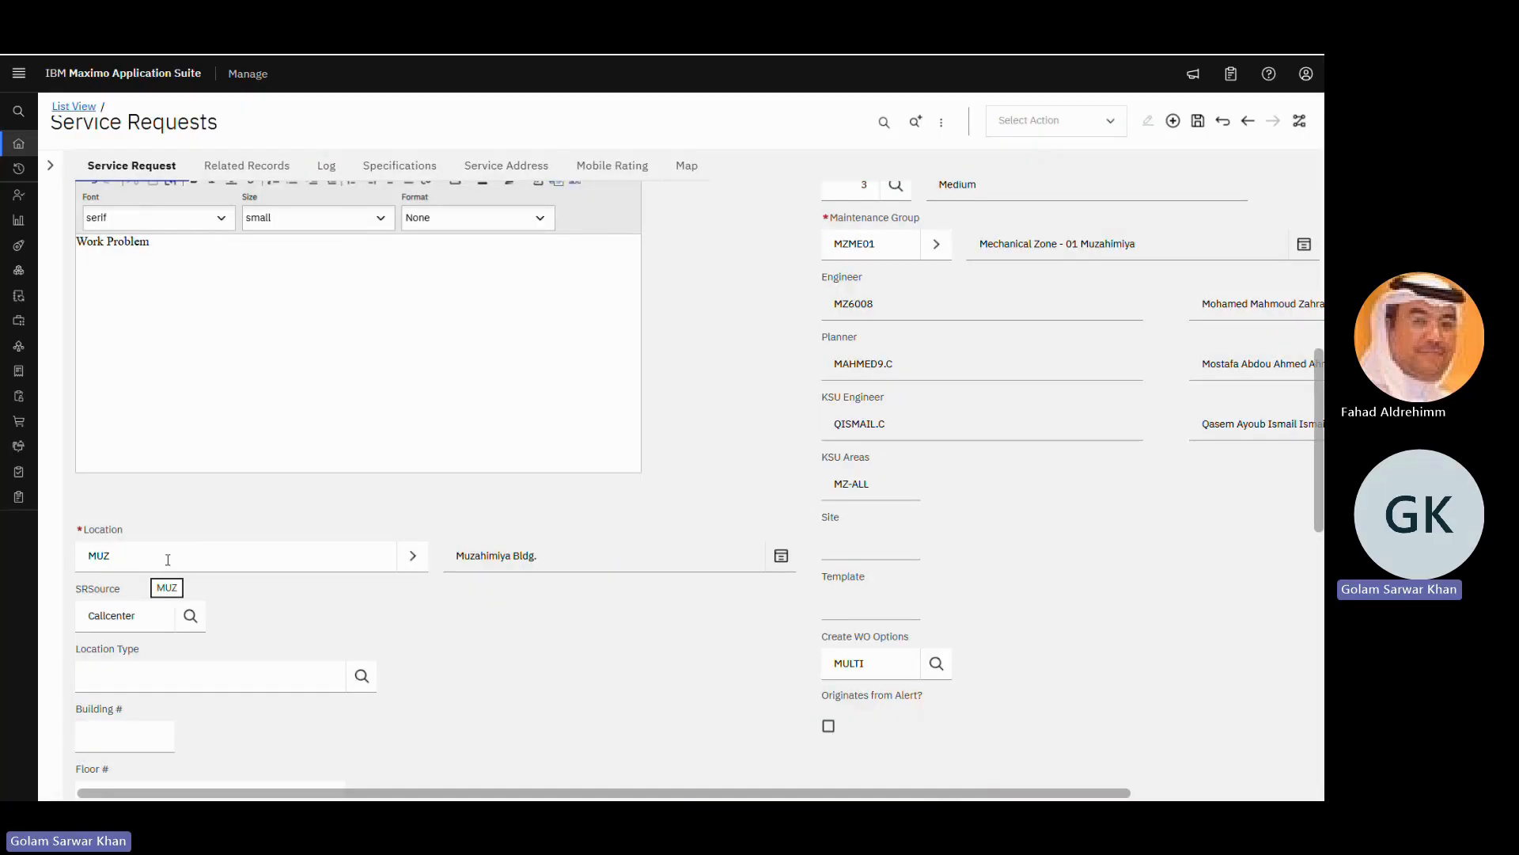
Step: Look over the remaining location and date fields, and save the service request
scroll(285, 554, "down", 2)
scroll(564, 522, "down", 2)
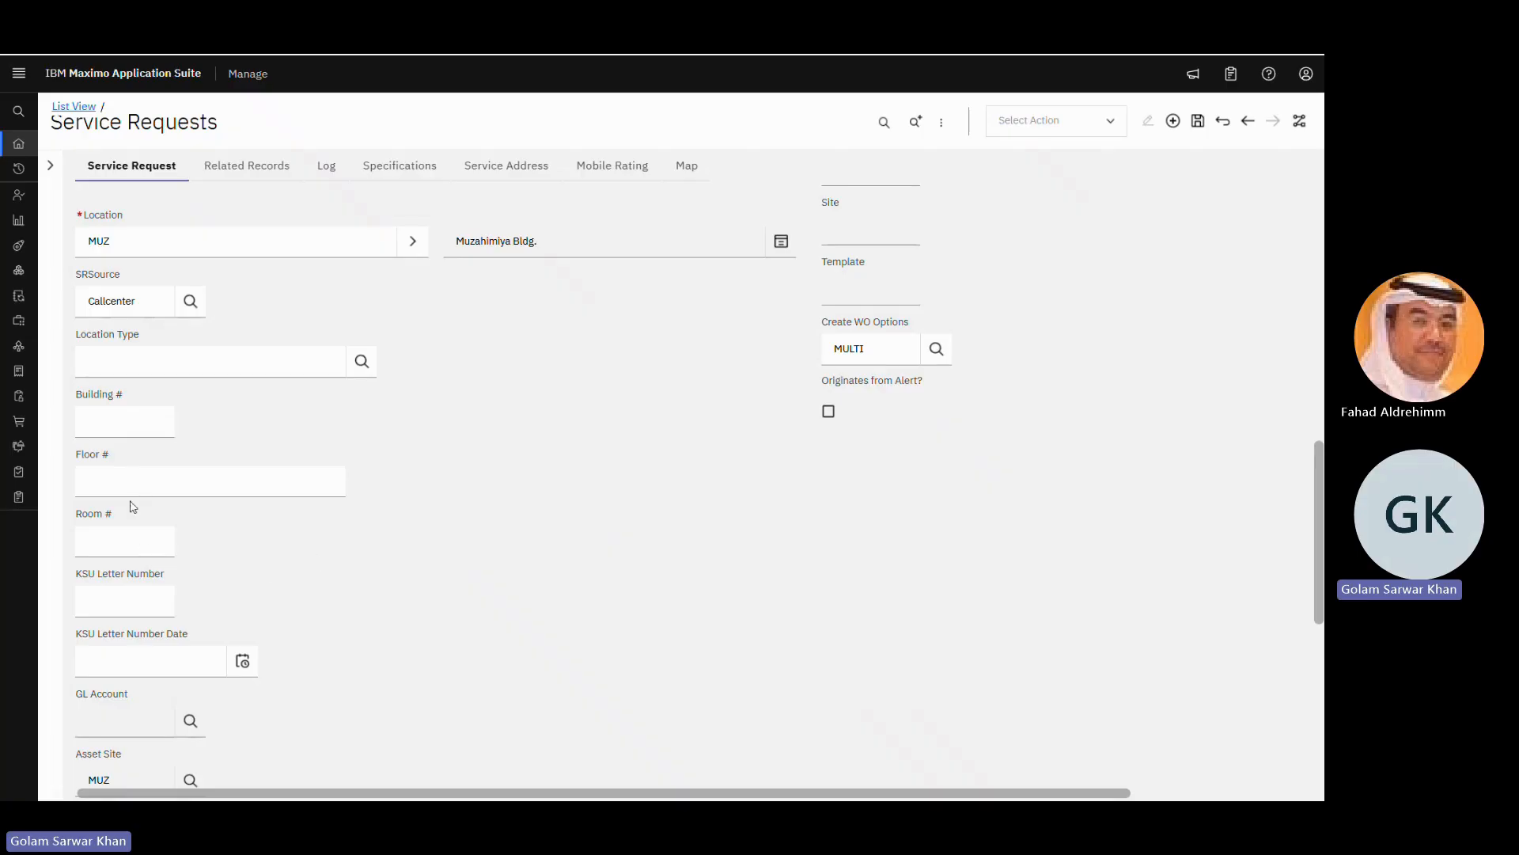
scroll(443, 554, "down", 3)
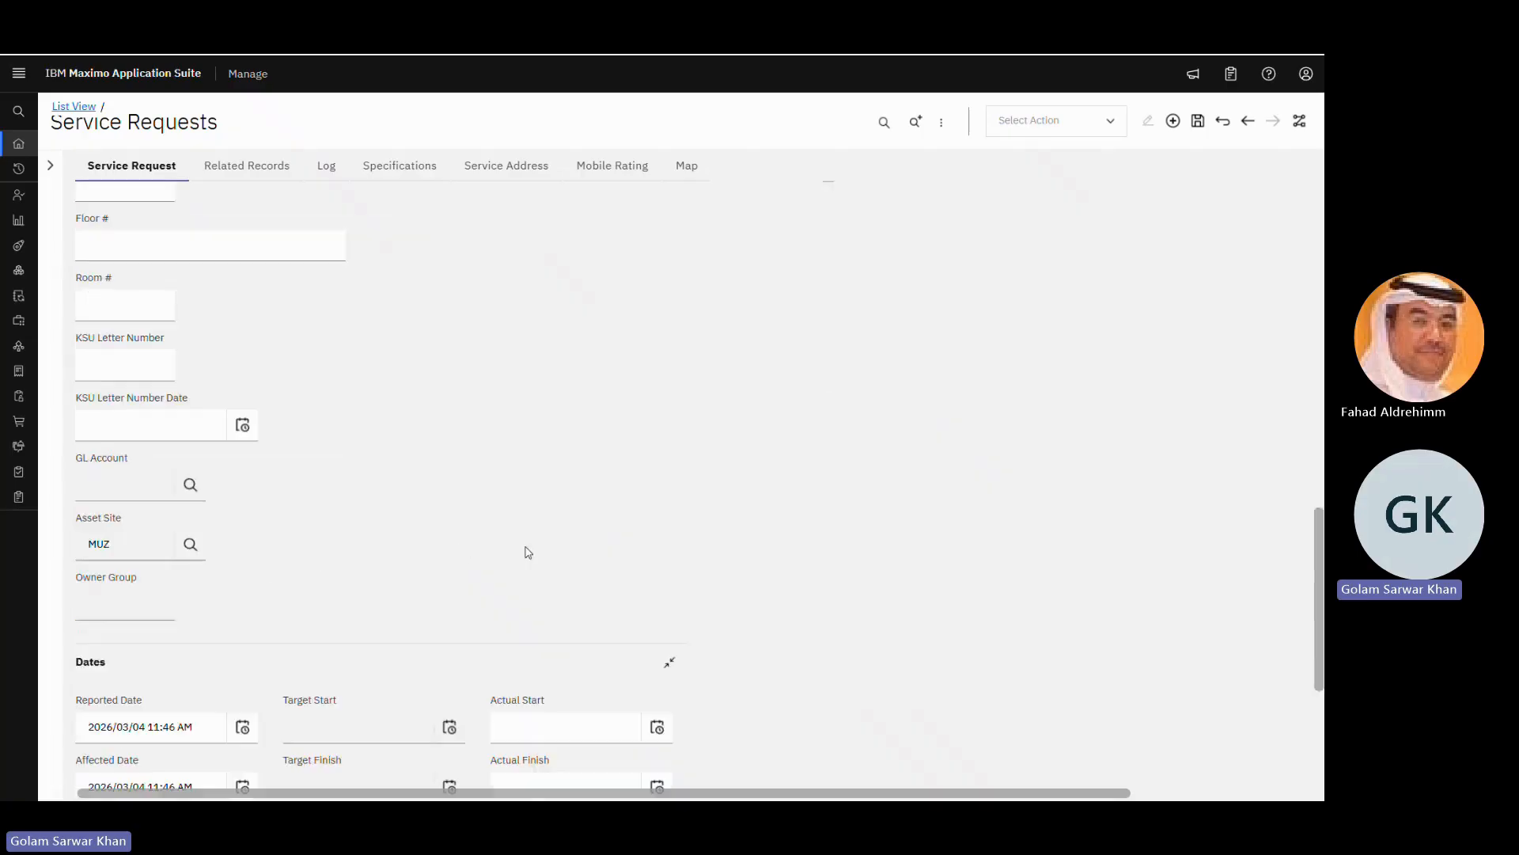
scroll(675, 533, "up", 6)
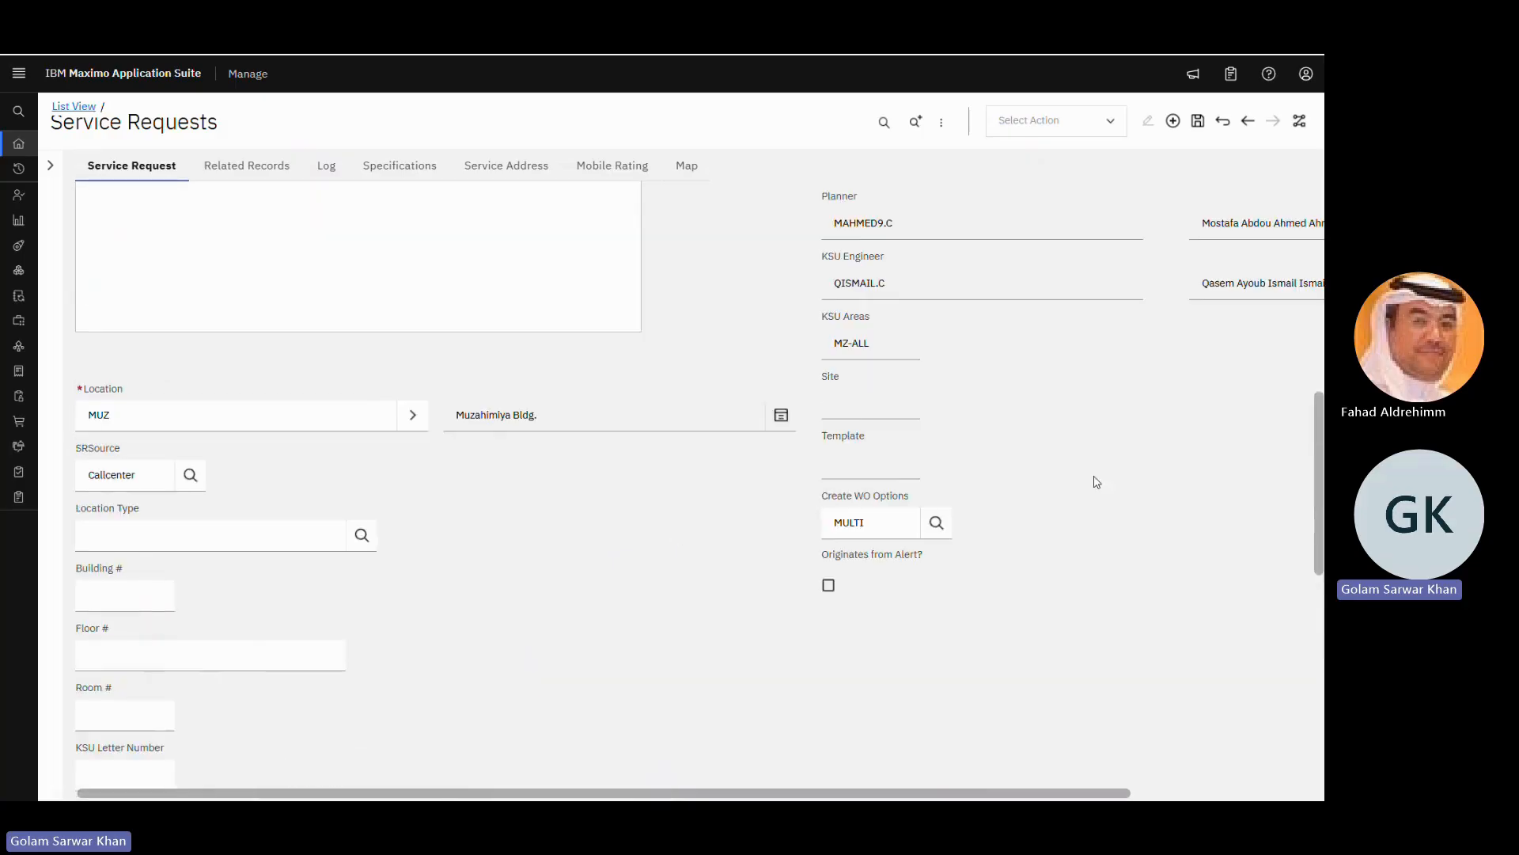
left_click(1196, 122)
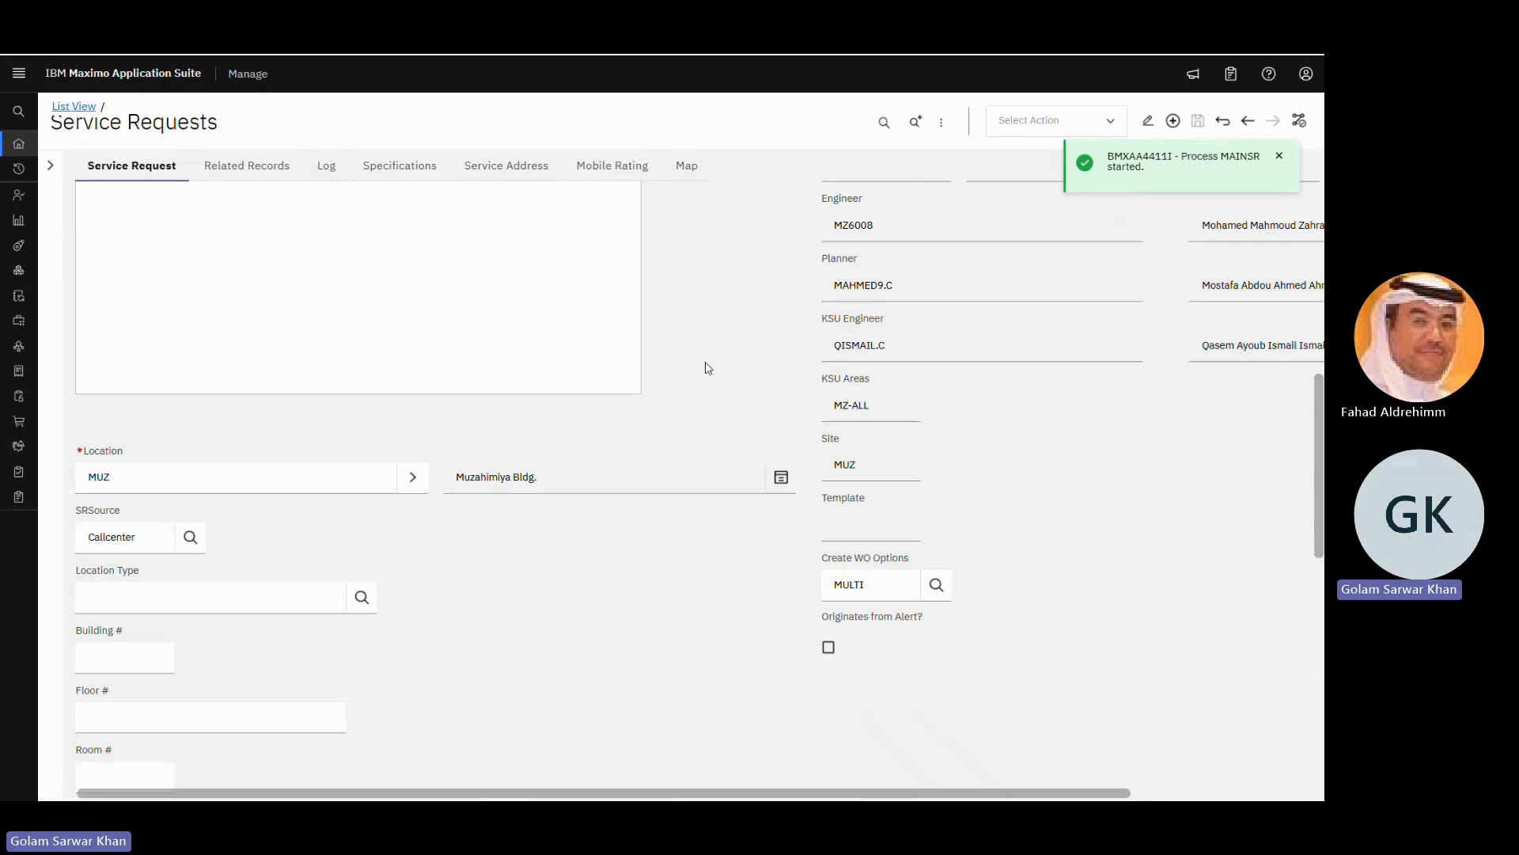
Step: View the workflow assignments of the saved service request
scroll(717, 366, "up", 4)
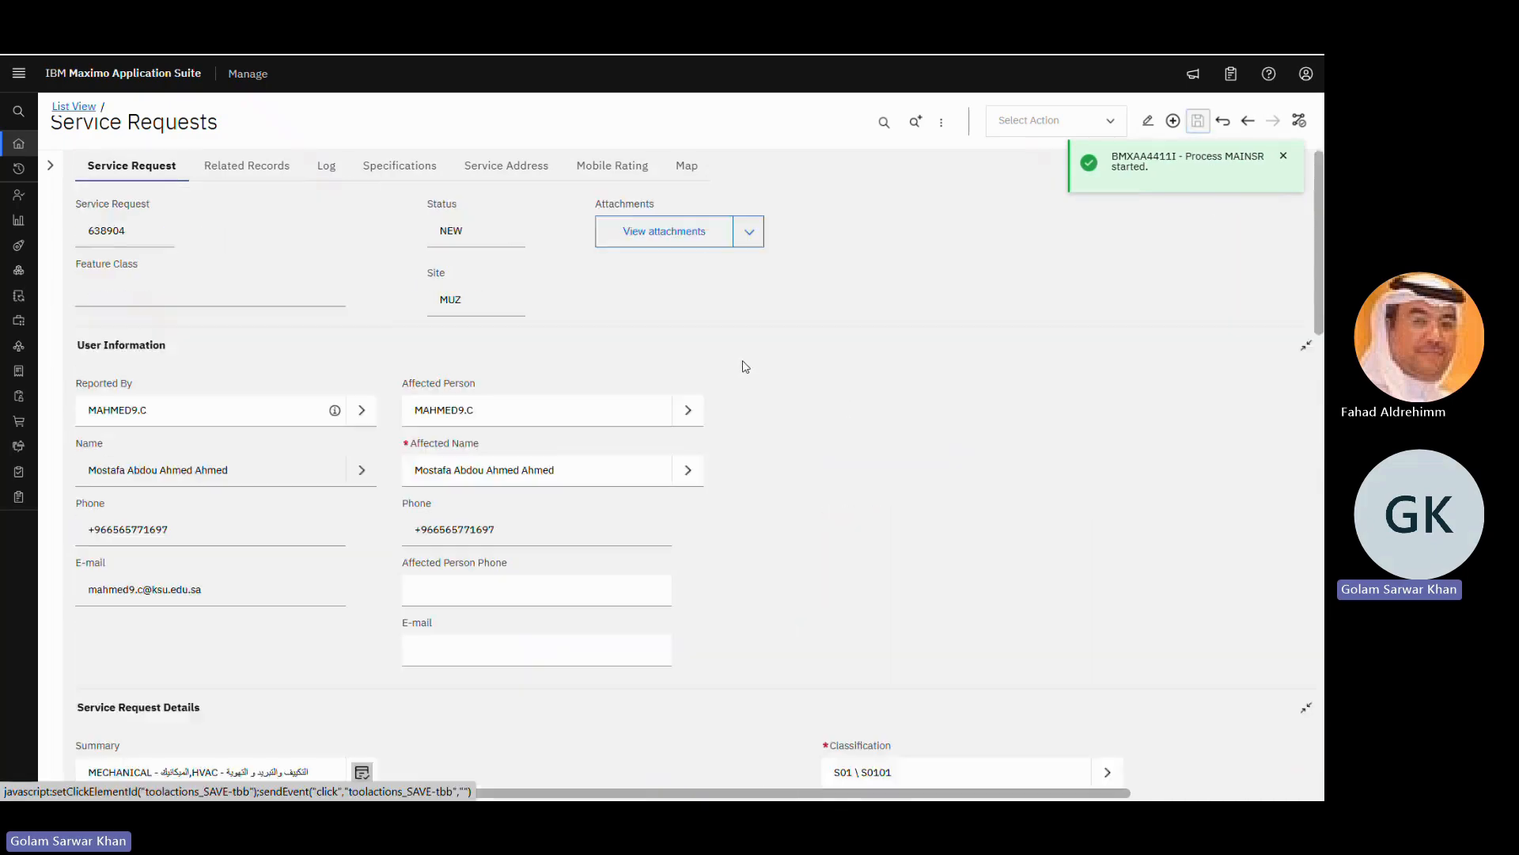
left_click(1074, 127)
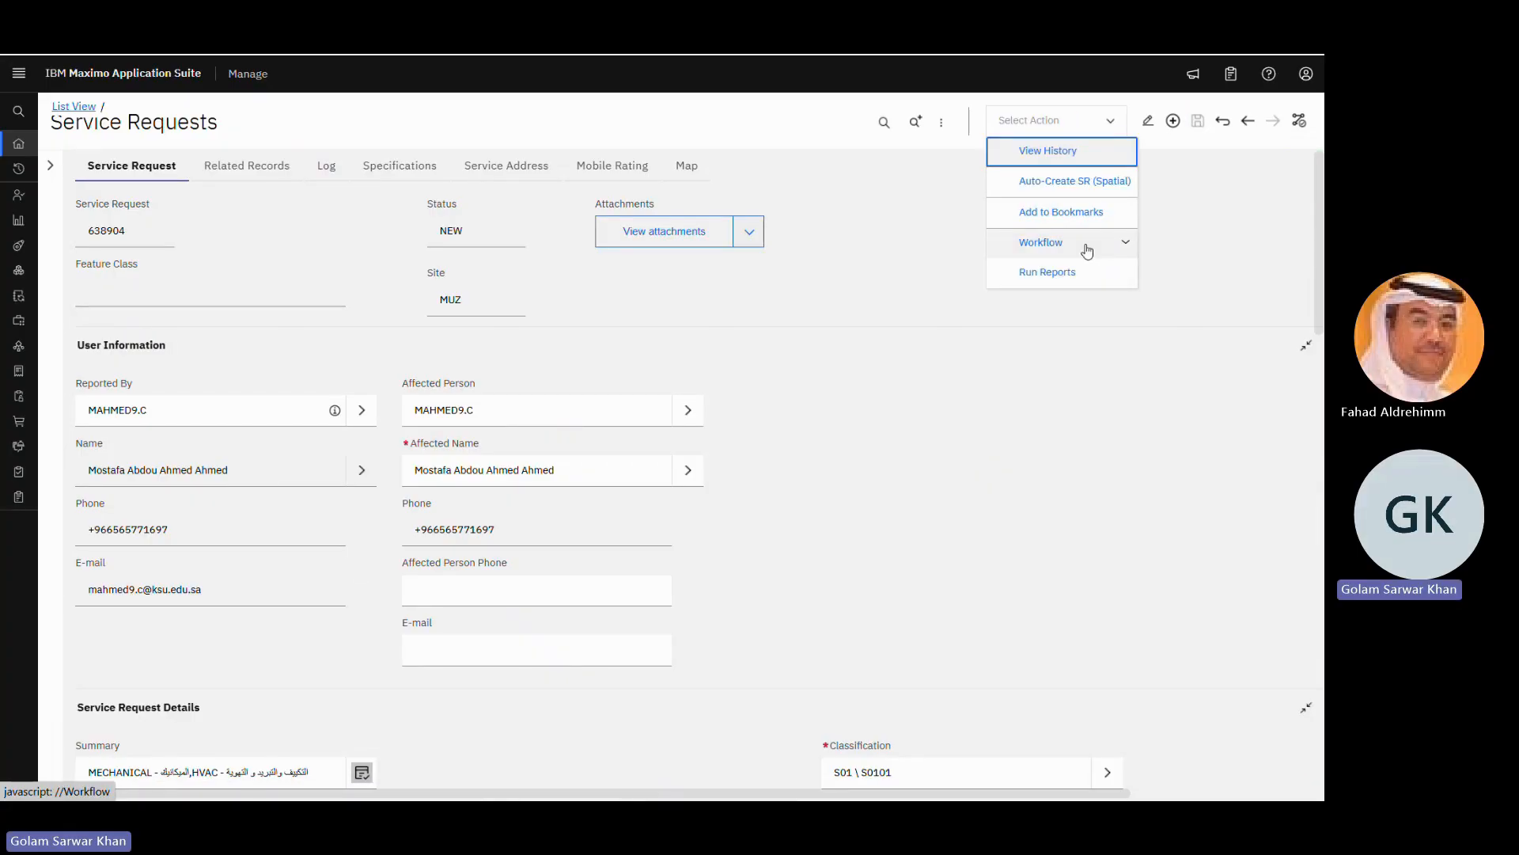
left_click(1055, 127)
left_click(1054, 128)
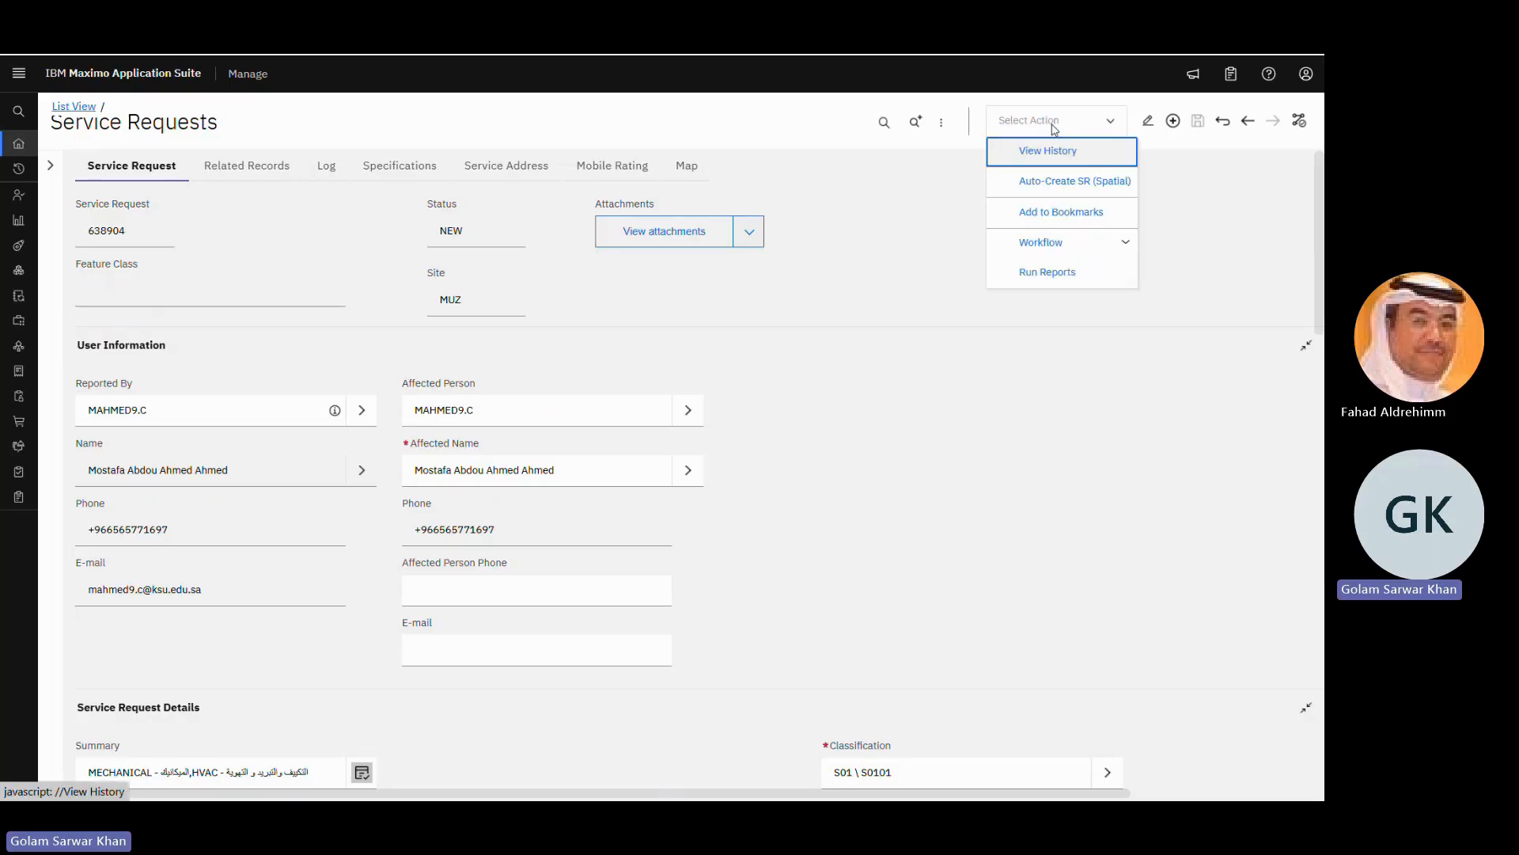
left_click(1083, 250)
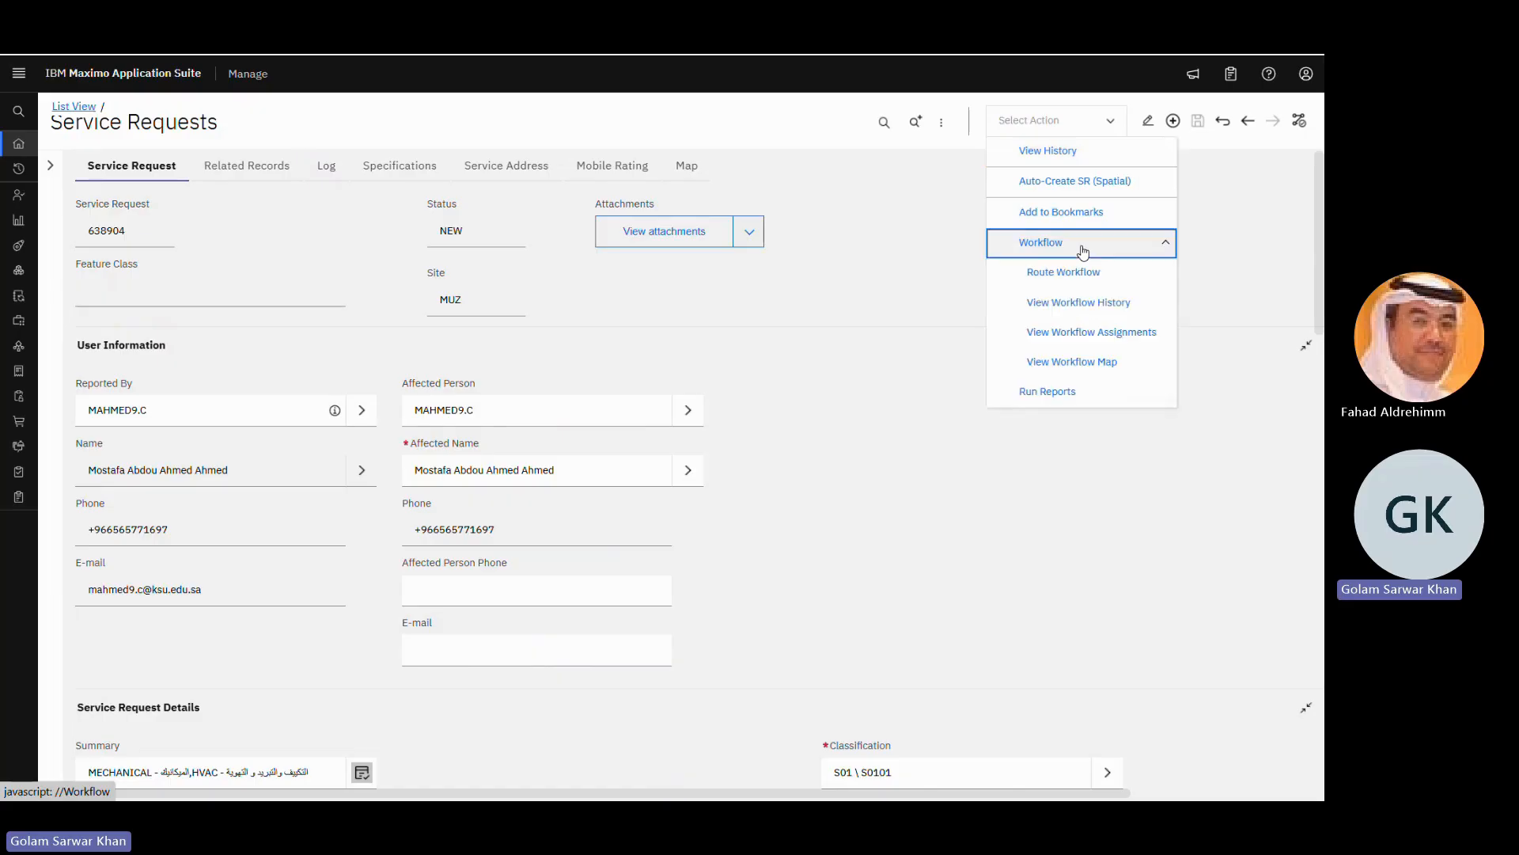
left_click(1085, 333)
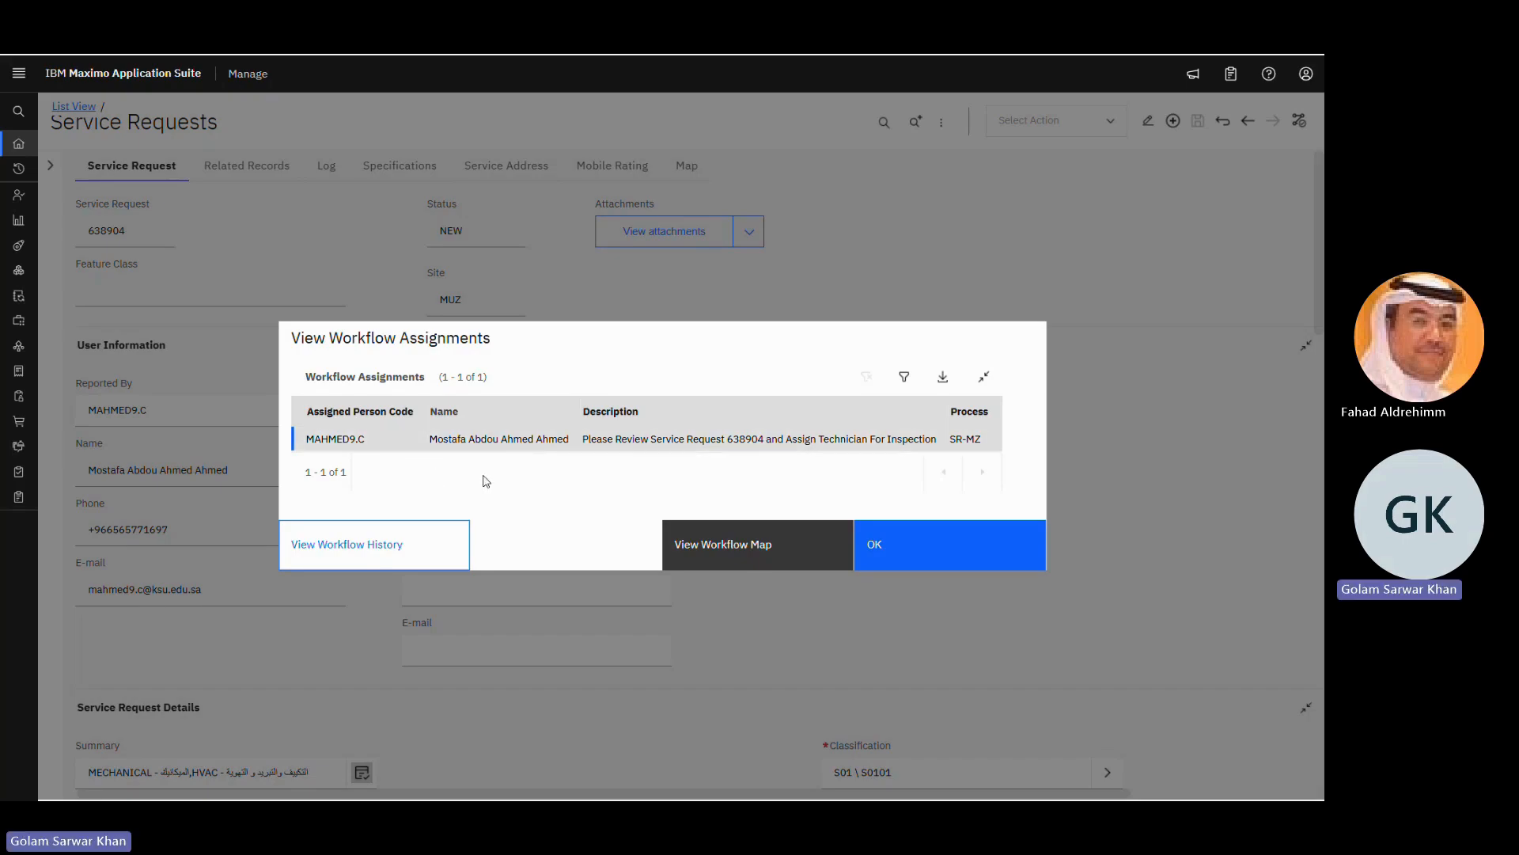
Step: Complete the service request's review assignment in the workflow with the action Technician Has Been Assigned
left_click(961, 559)
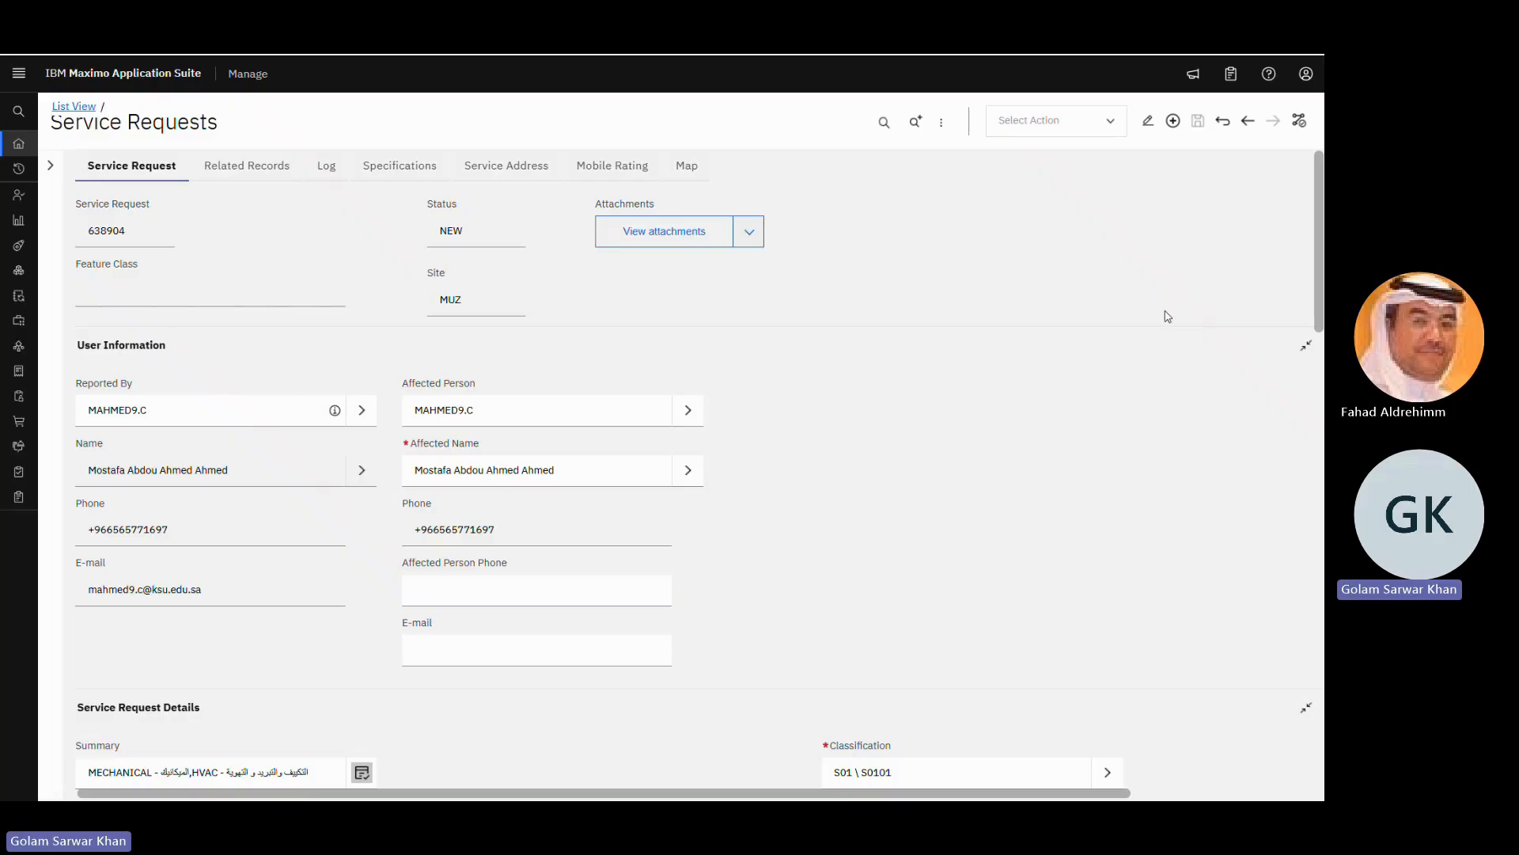
left_click(1300, 123)
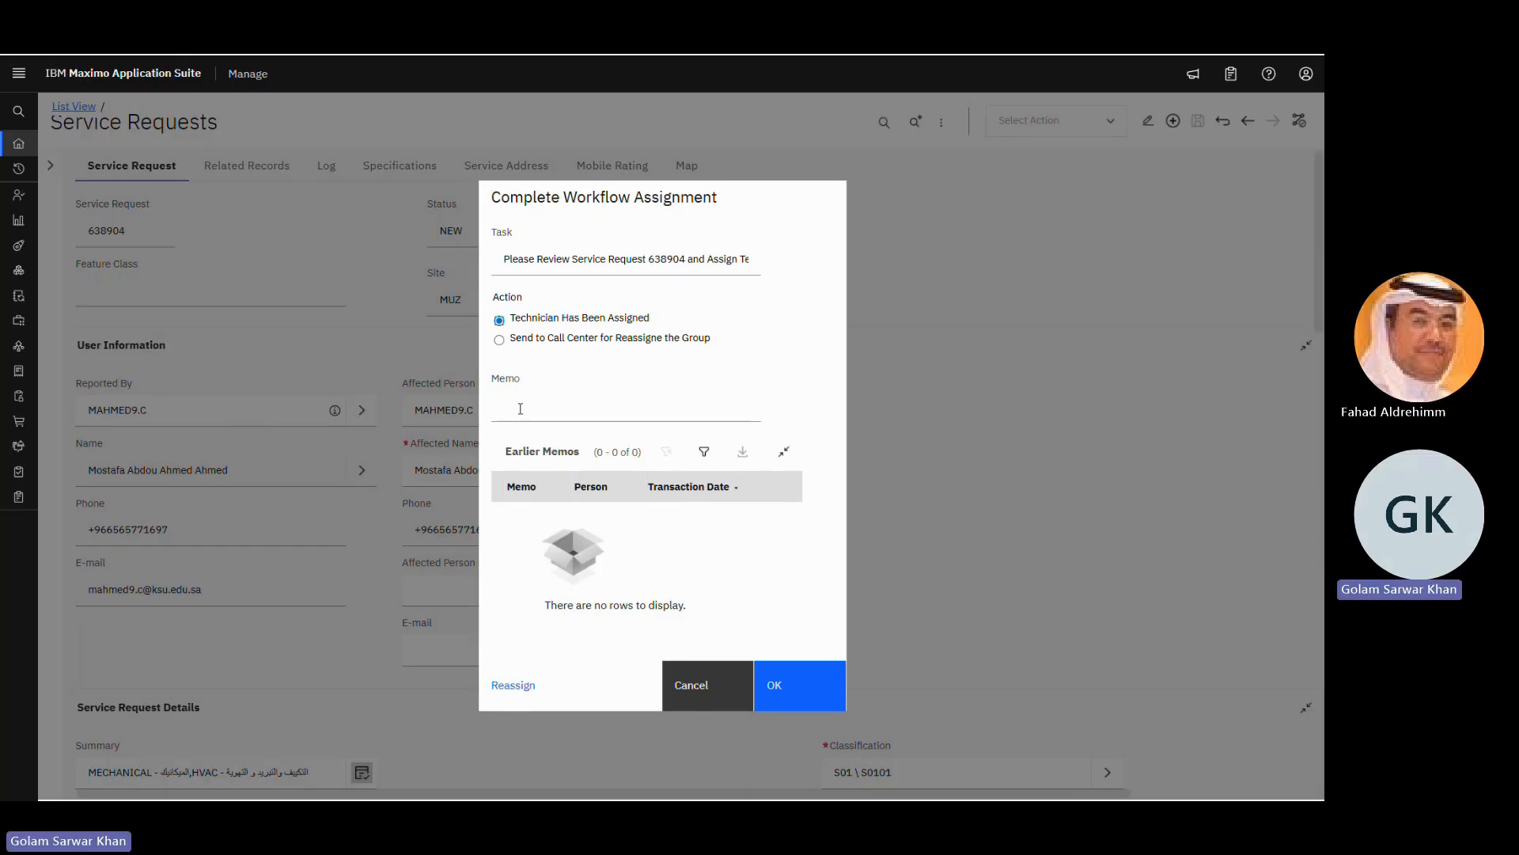
left_click(554, 408)
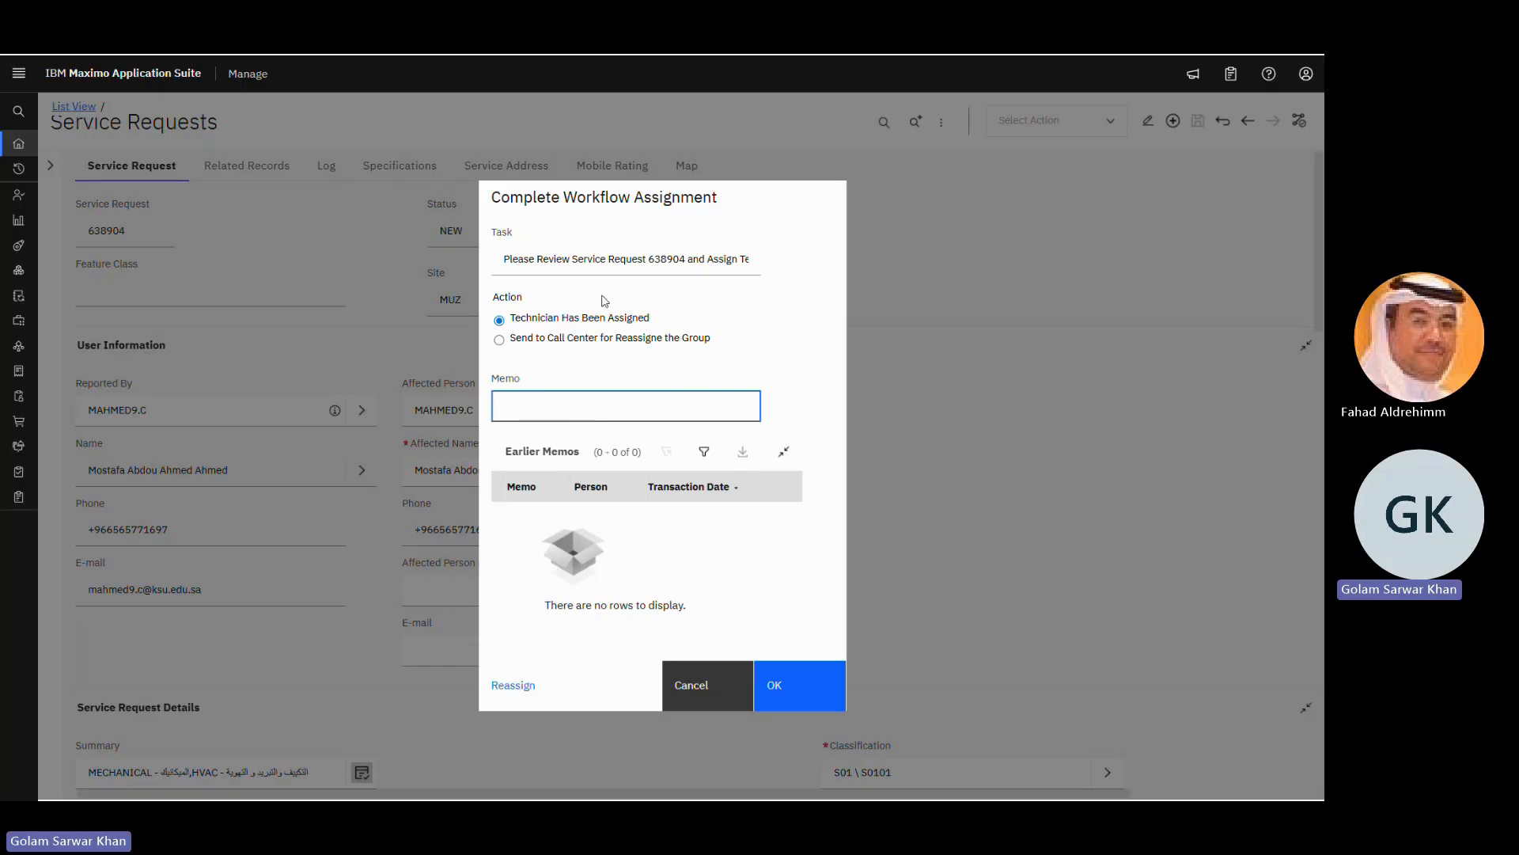
left_click(737, 346)
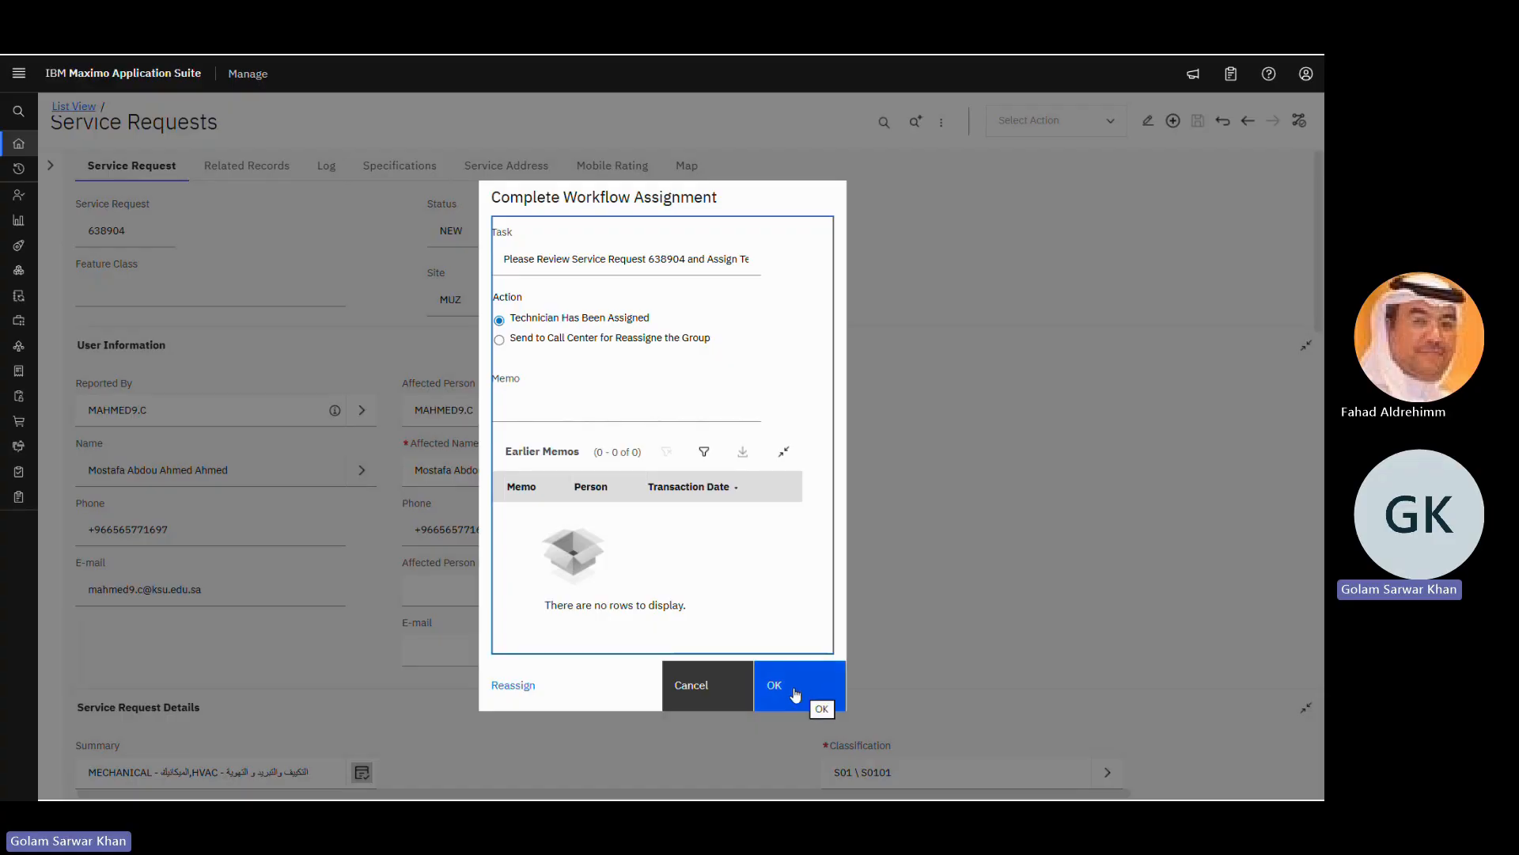
left_click(790, 691)
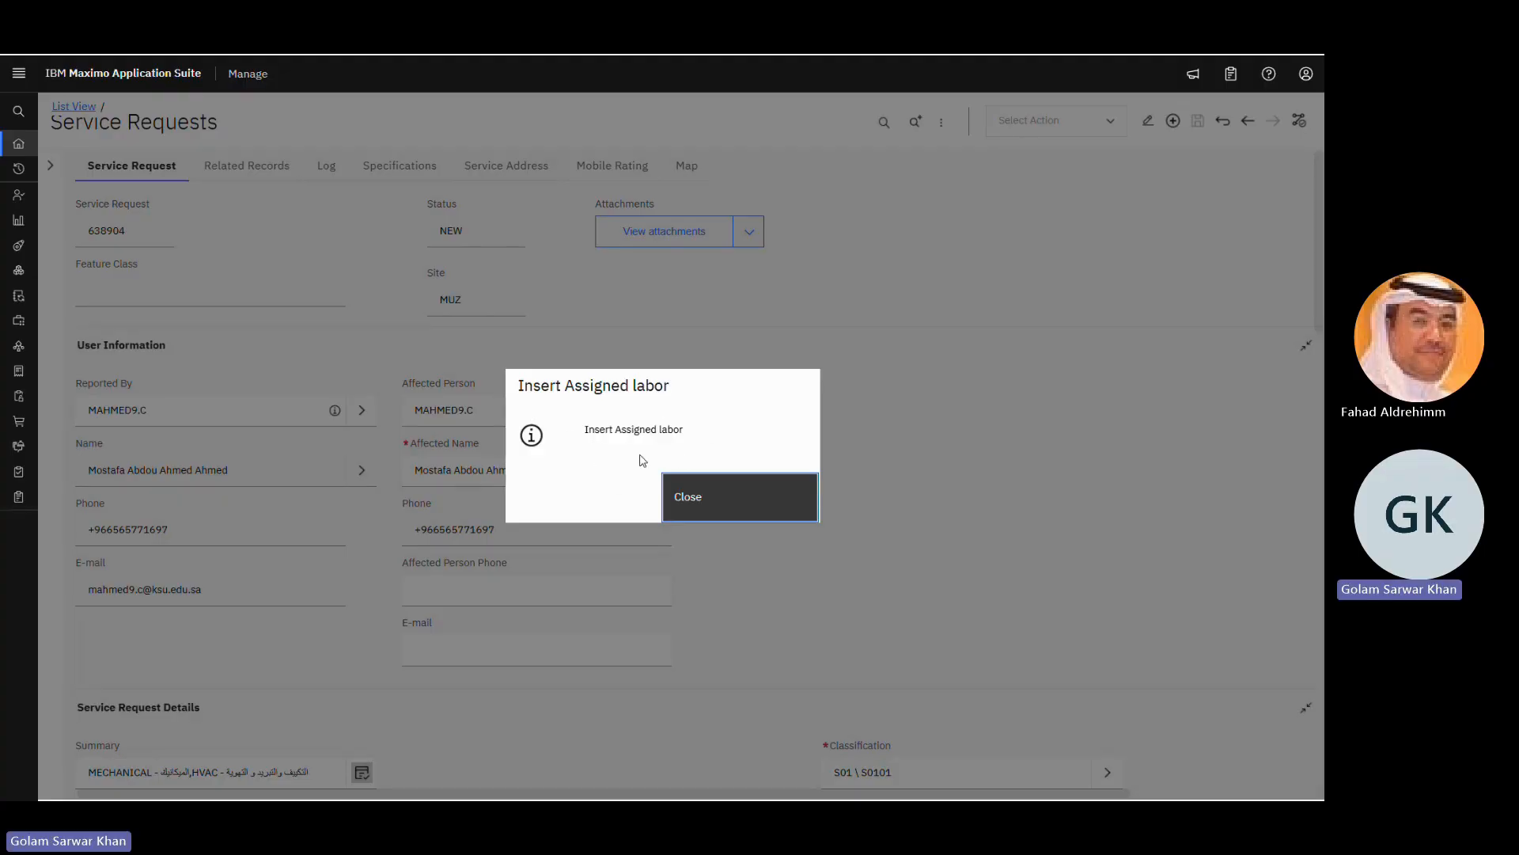
left_click(709, 504)
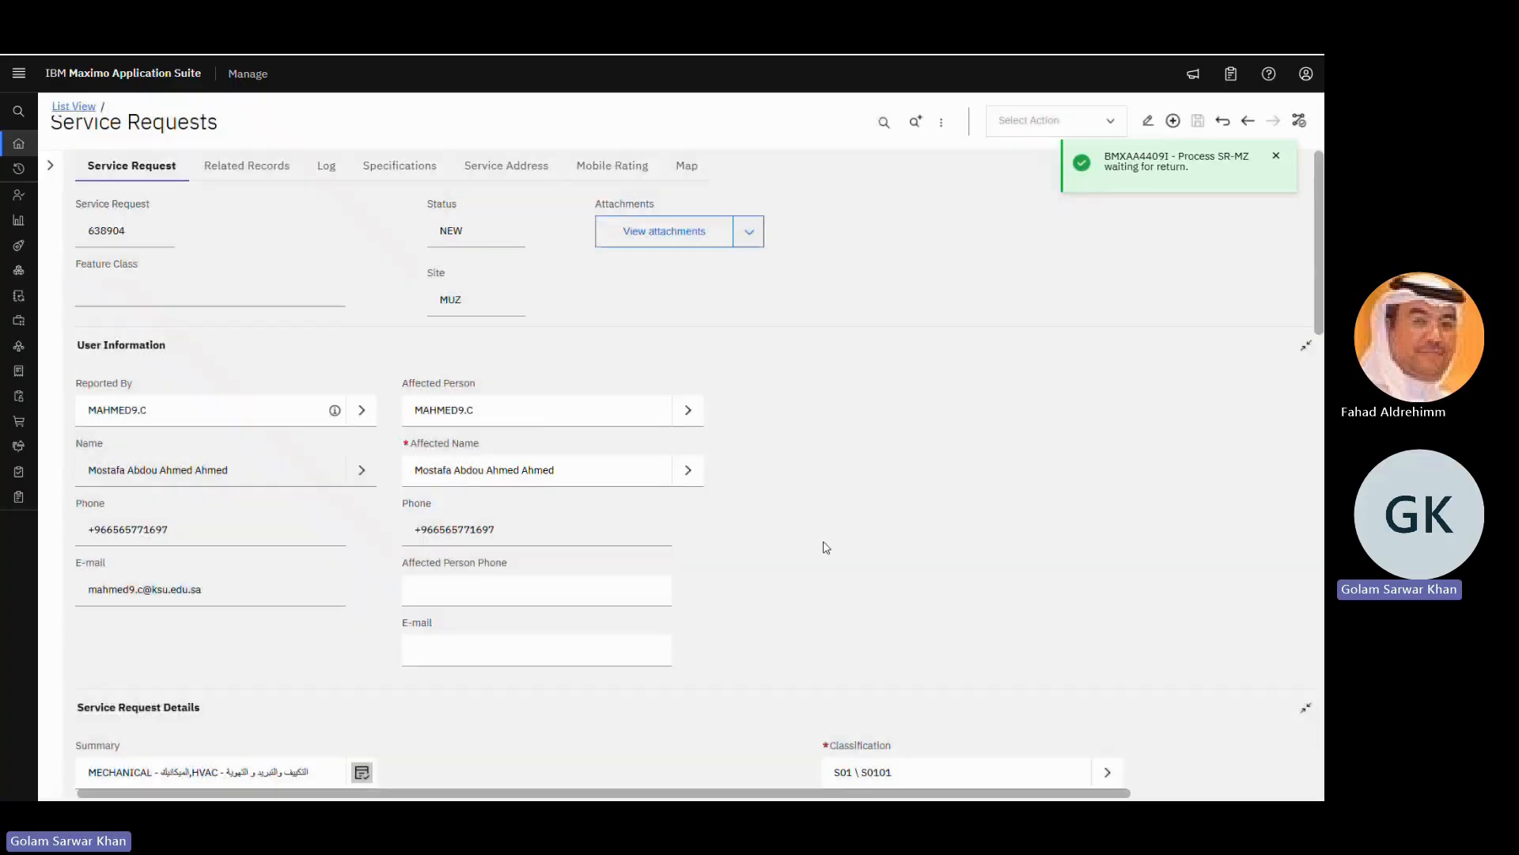
Step: Add a Time Tracking row with the available labor of craft MZ-MS and route the service request's workflow
scroll(823, 546, "down", 5)
scroll(765, 581, "down", 15)
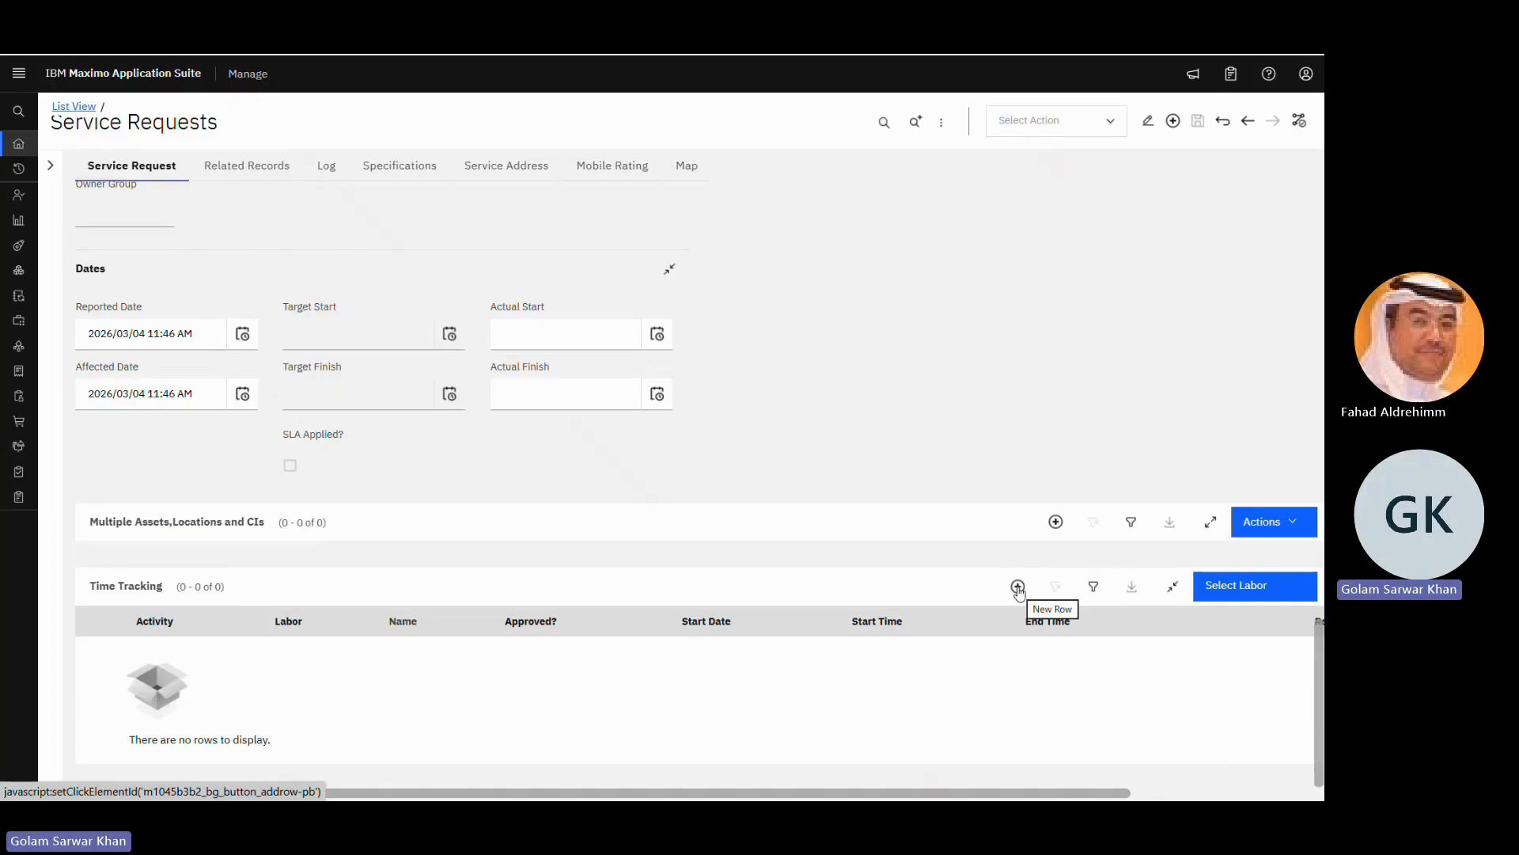
left_click(1019, 586)
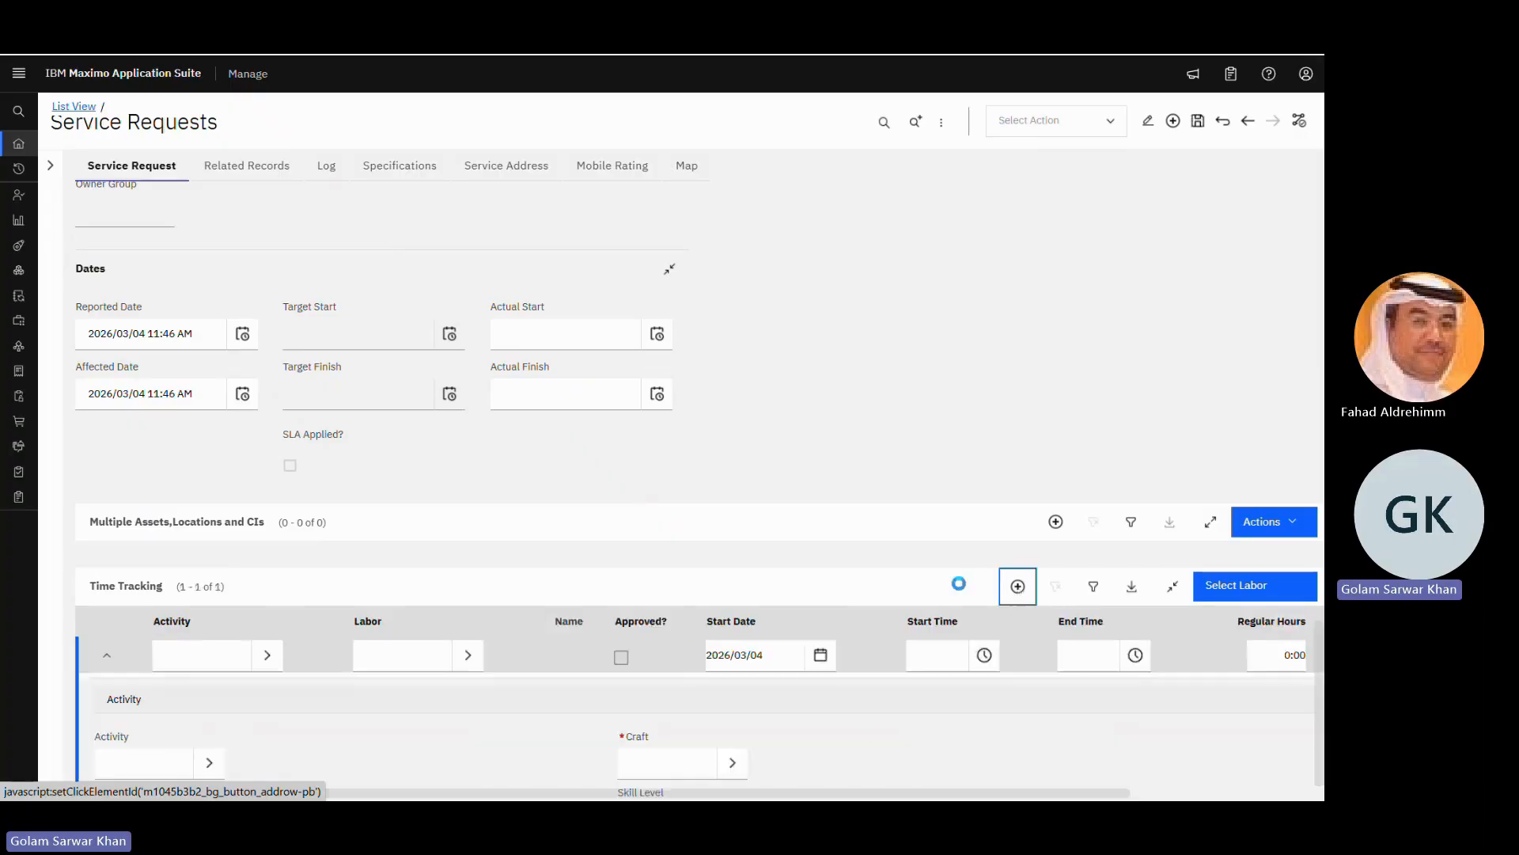
scroll(610, 523, "down", 2)
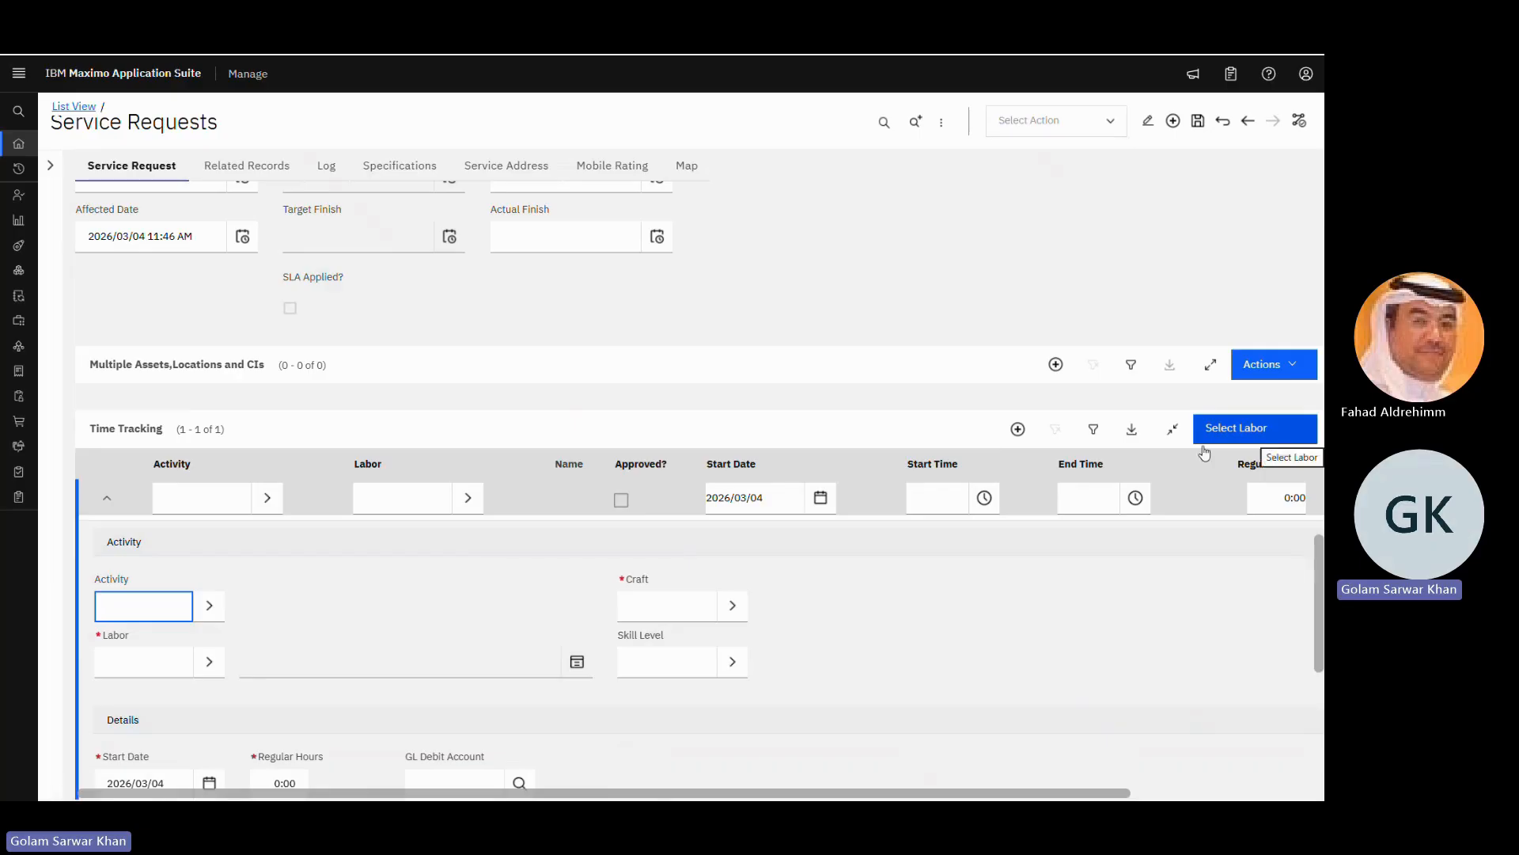
left_click(468, 500)
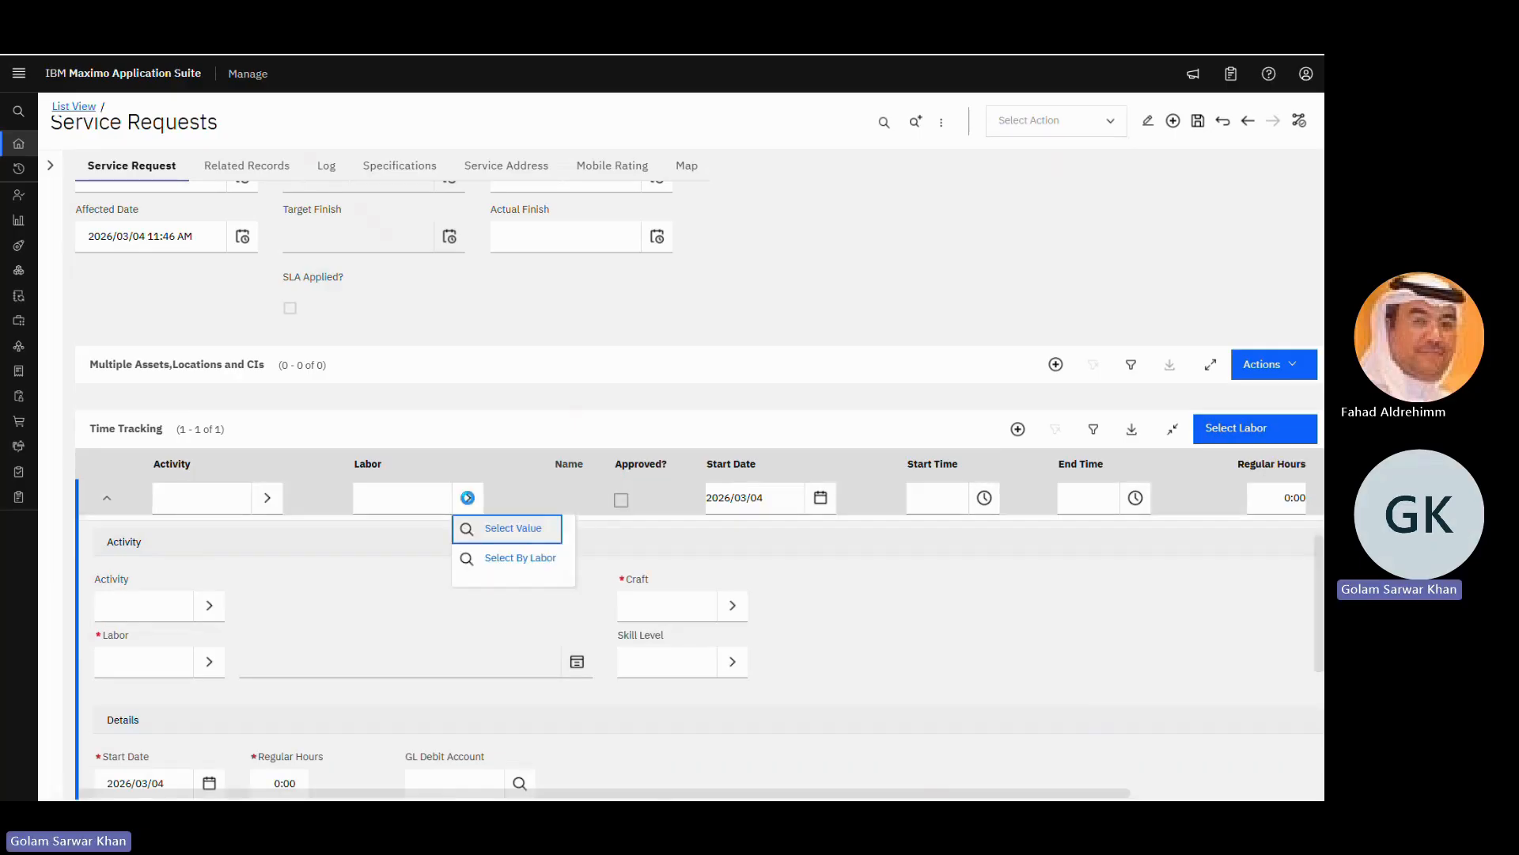
left_click(520, 539)
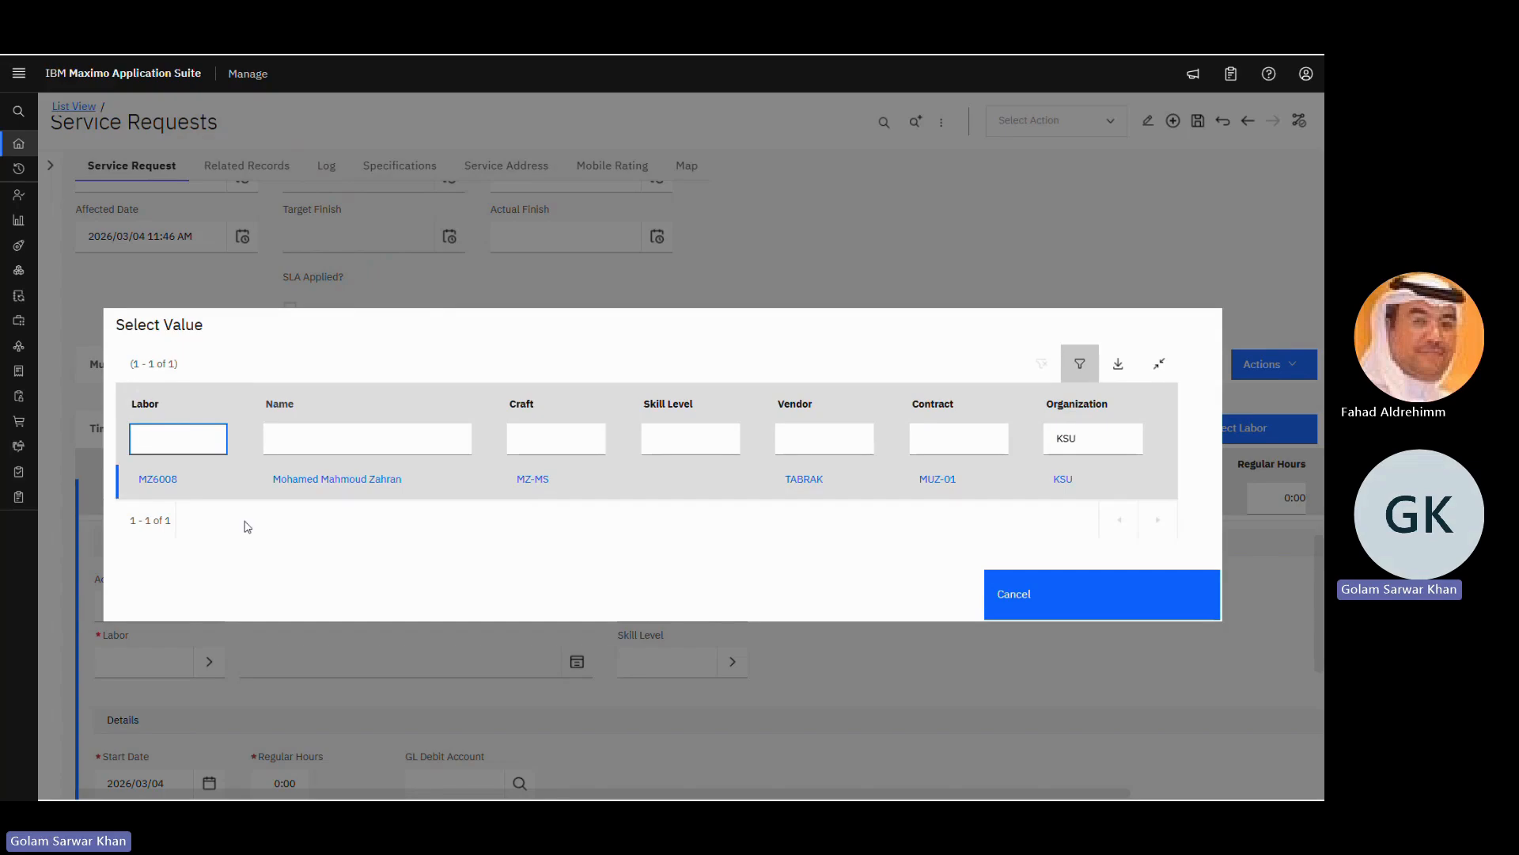
left_click(152, 481)
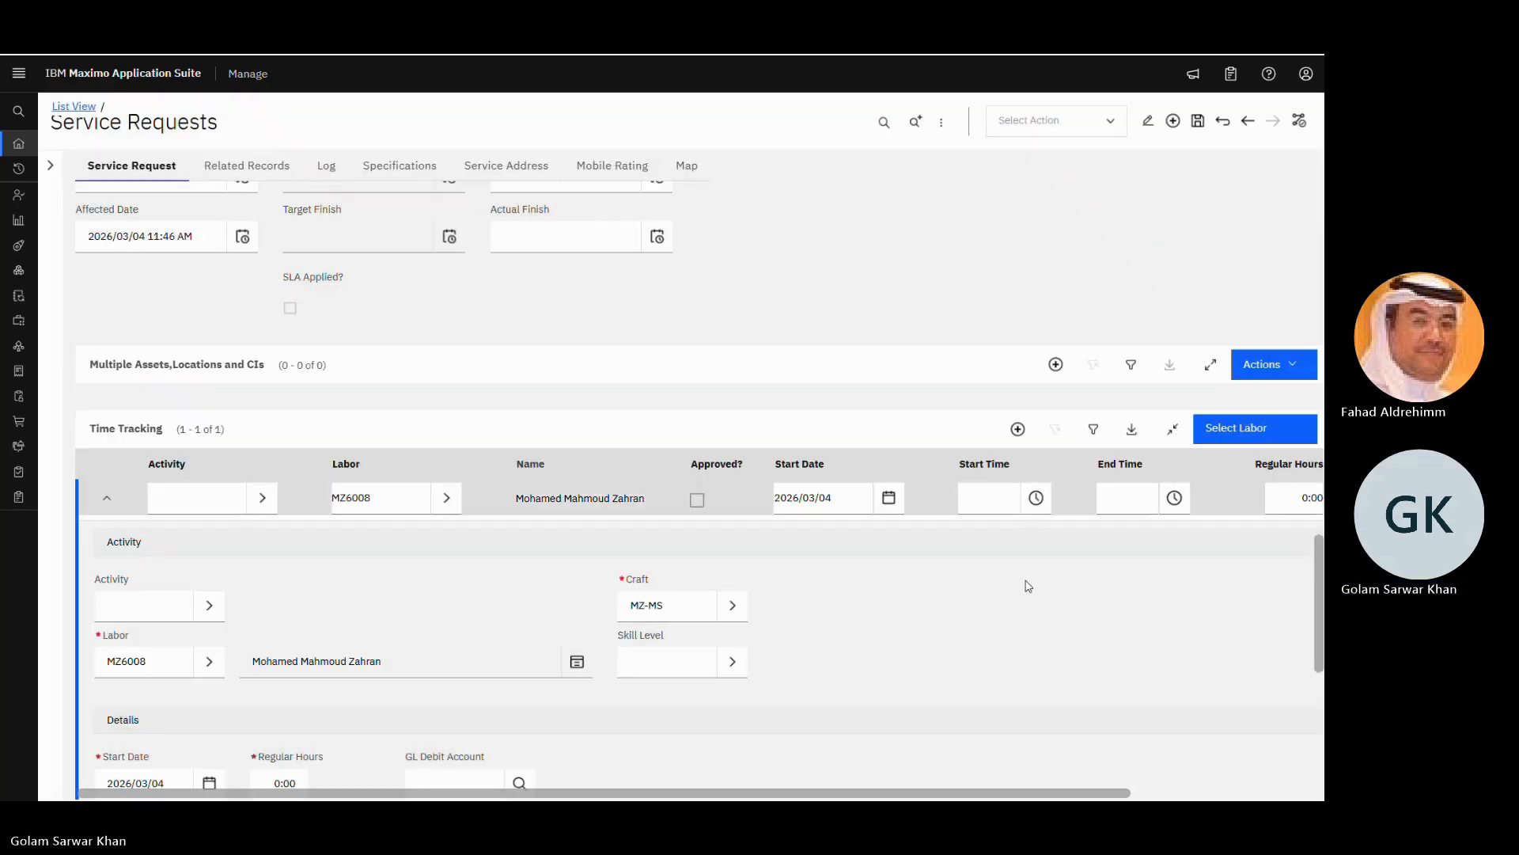
left_click(1298, 120)
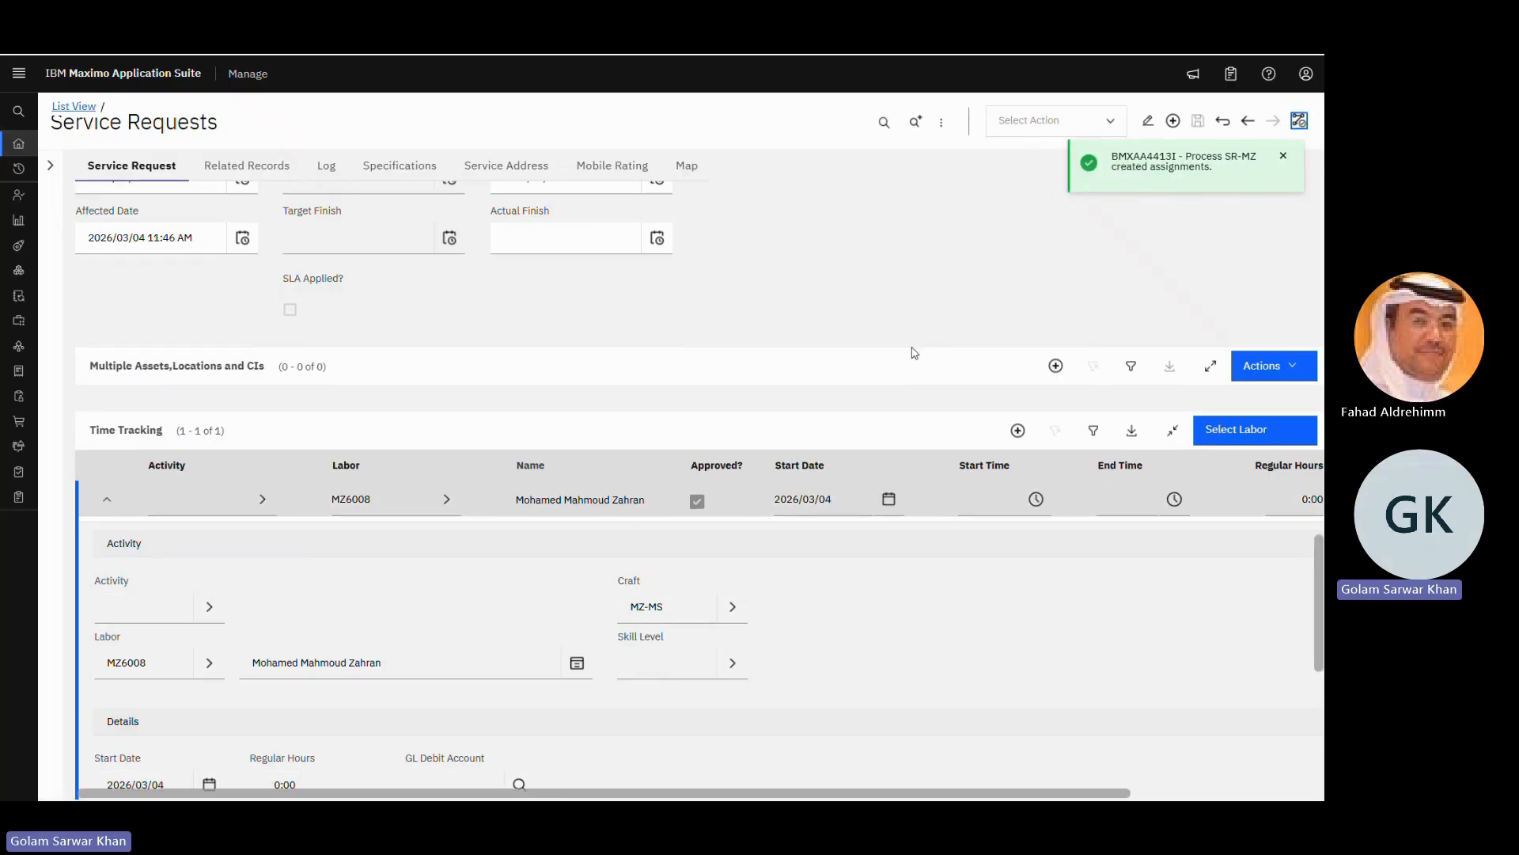
Step: Check the routed service request's status and details, and accept the workflow assignment to insert the technician's feedback
scroll(908, 348, "up", 10)
scroll(794, 367, "up", 10)
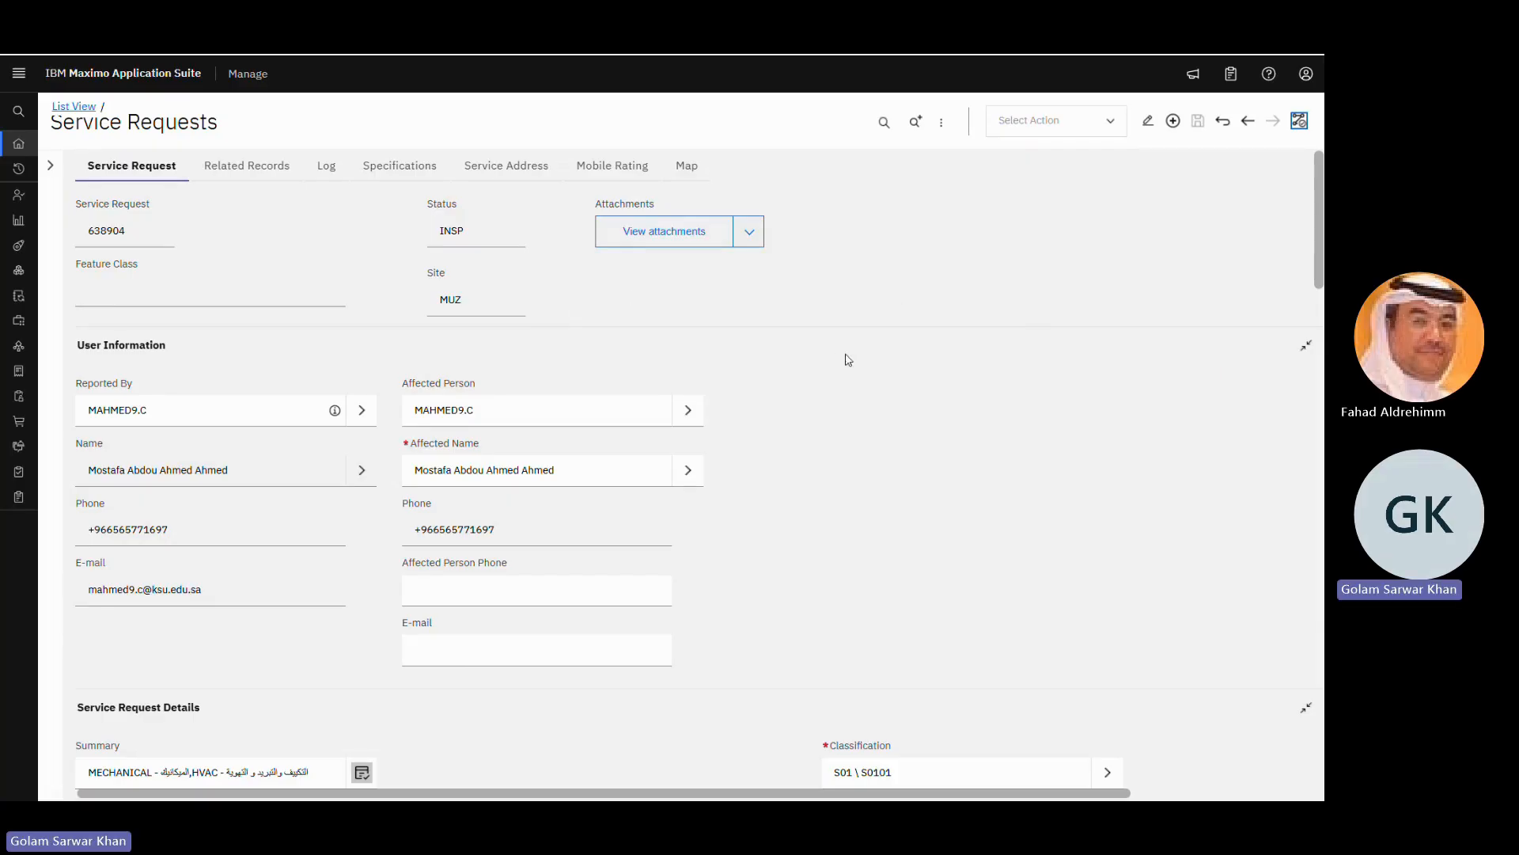
scroll(848, 360, "down", 5)
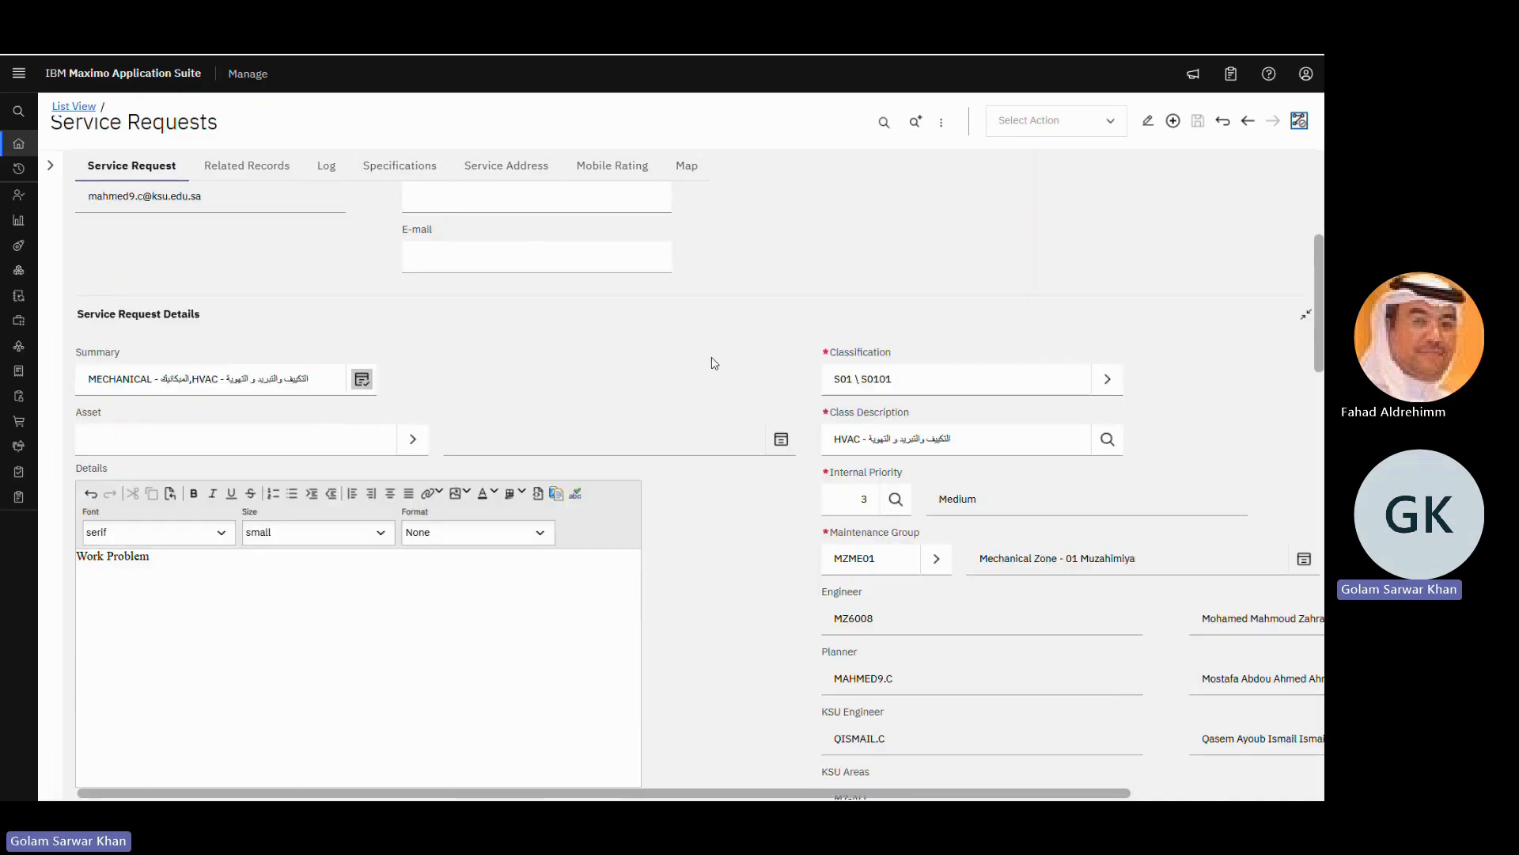
scroll(705, 309, "up", 6)
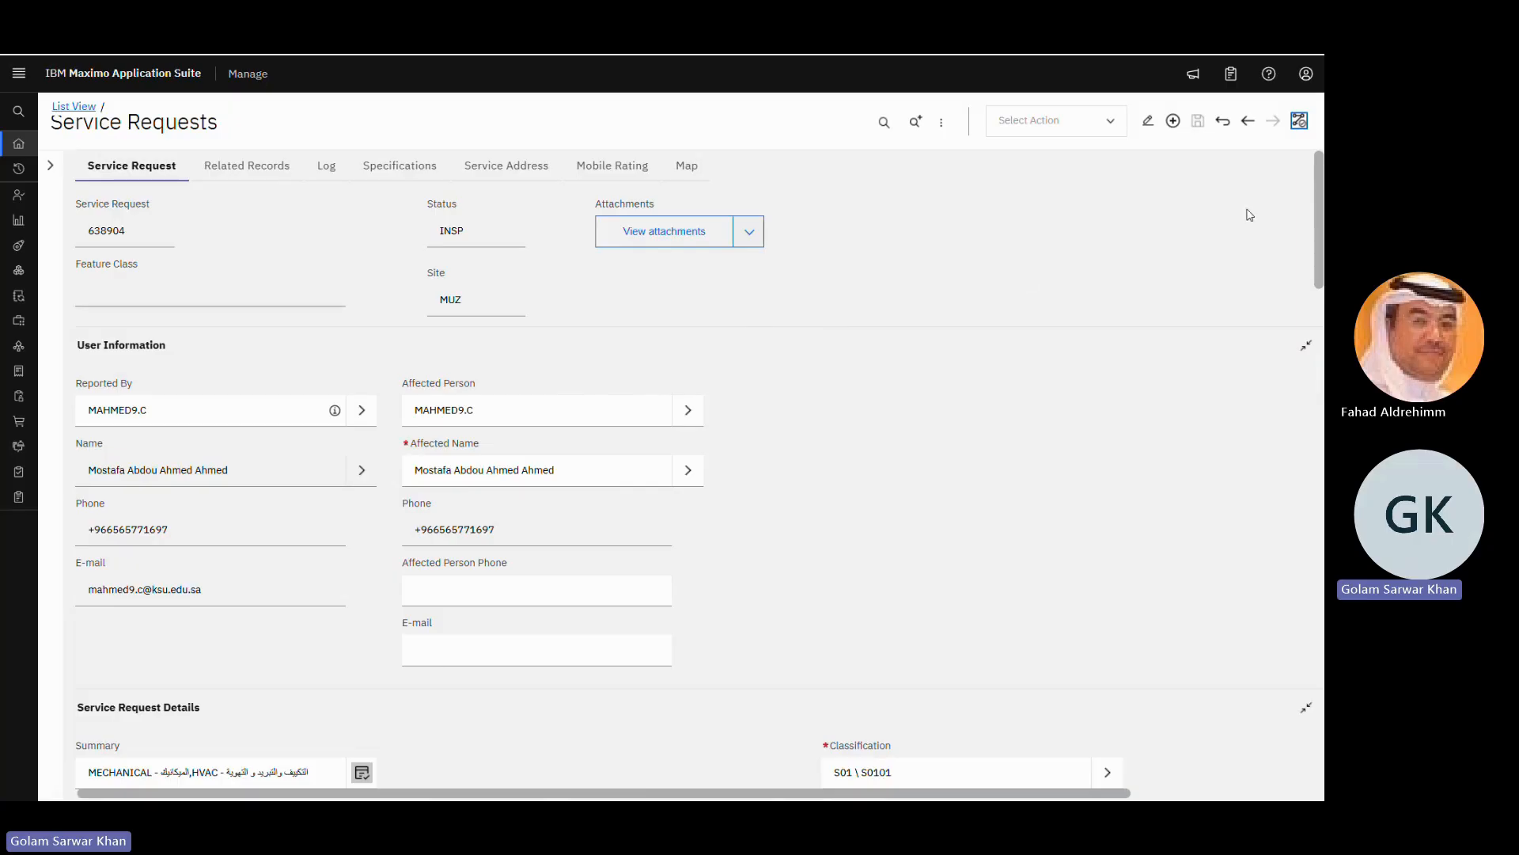
left_click(1299, 120)
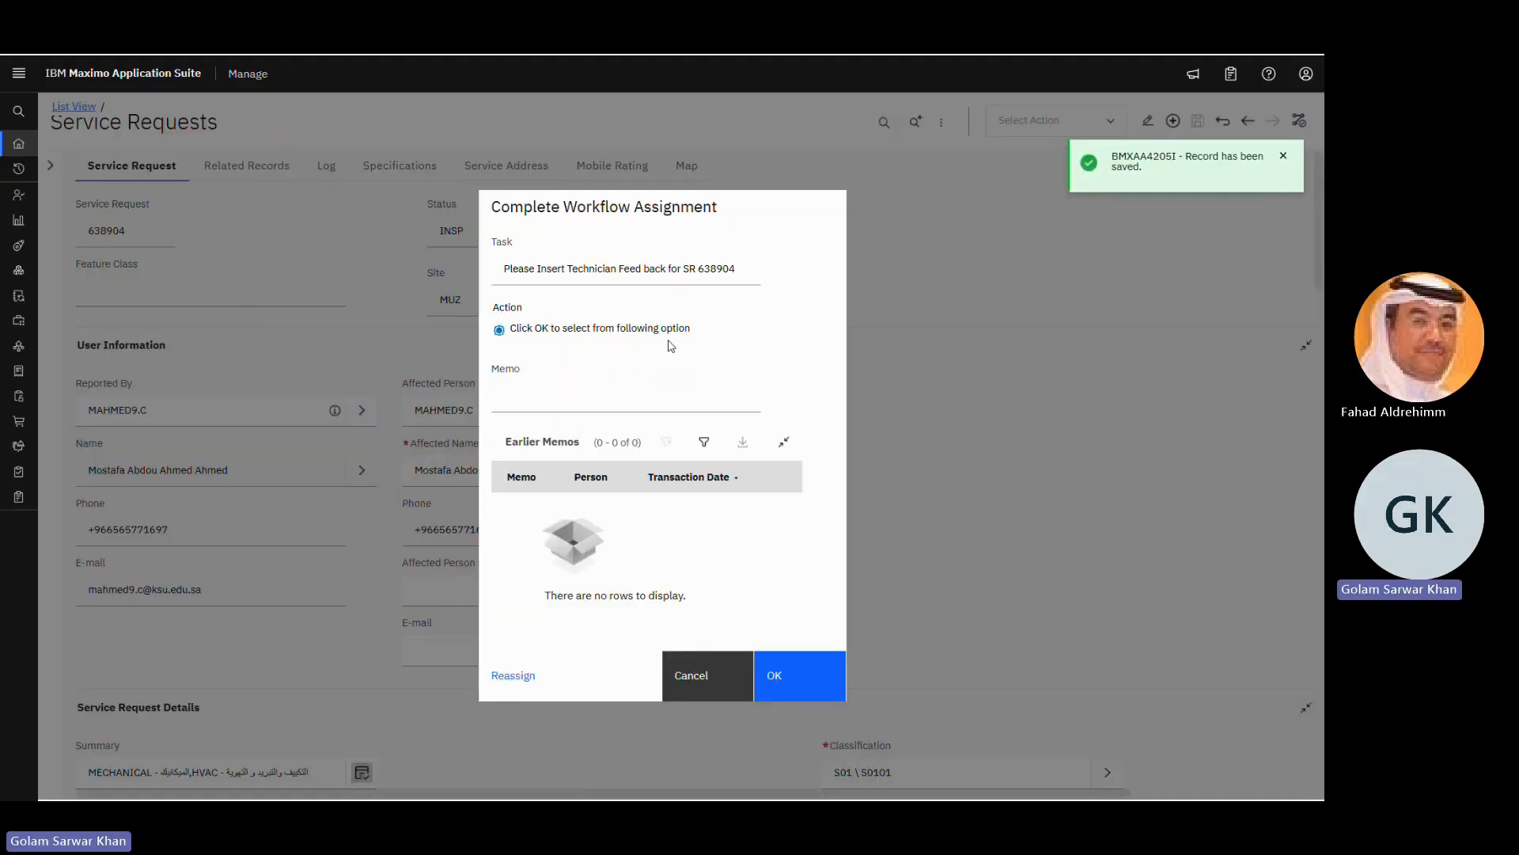
left_click(794, 669)
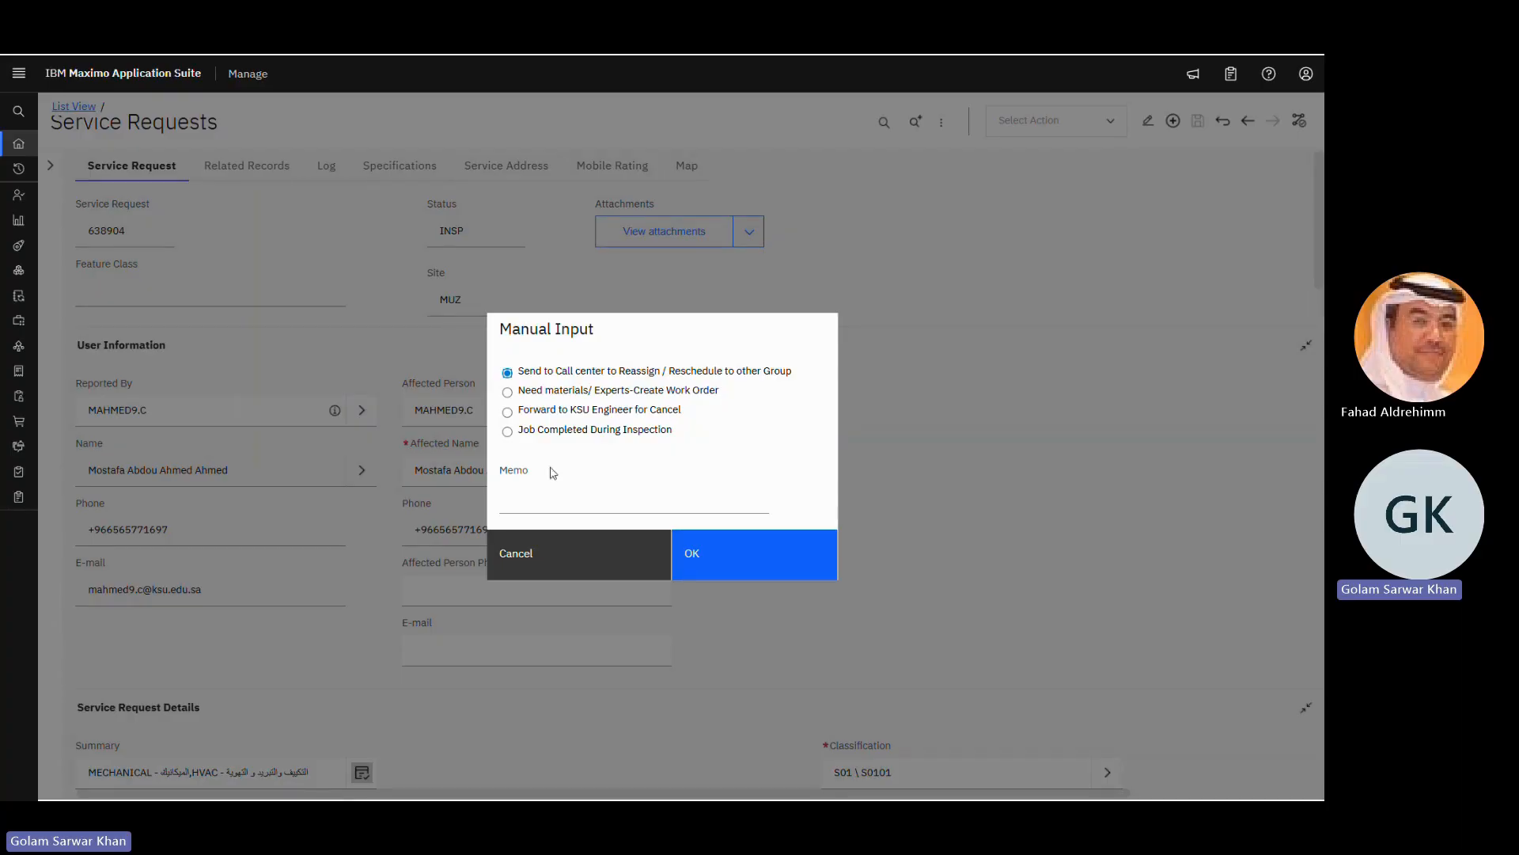
Step: Submit Job Completed During Inspection as the technician's feedback, leaving the memo empty
left_click(525, 500)
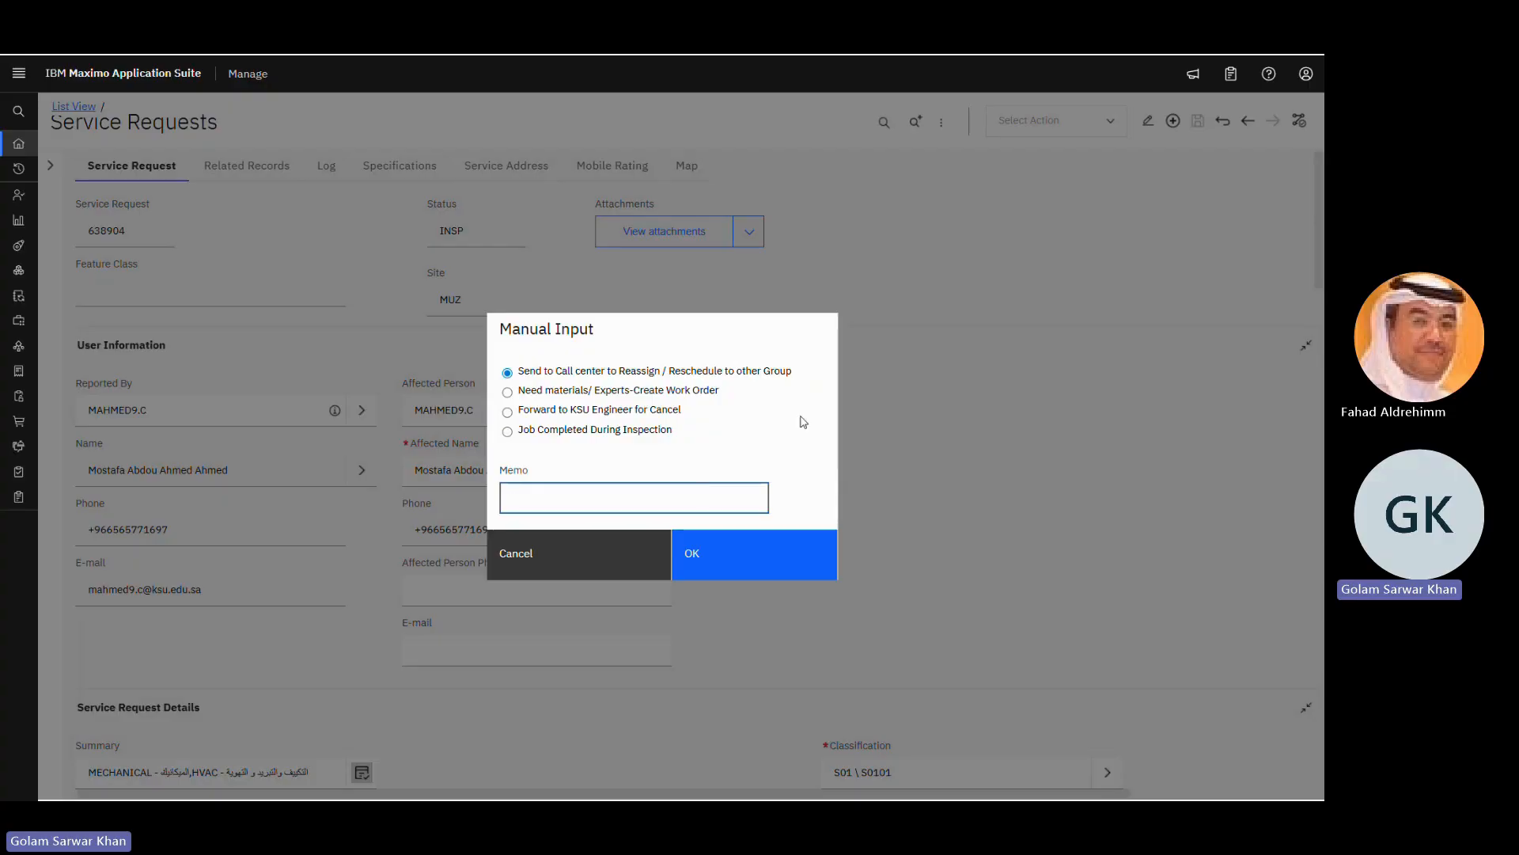
left_click(511, 393)
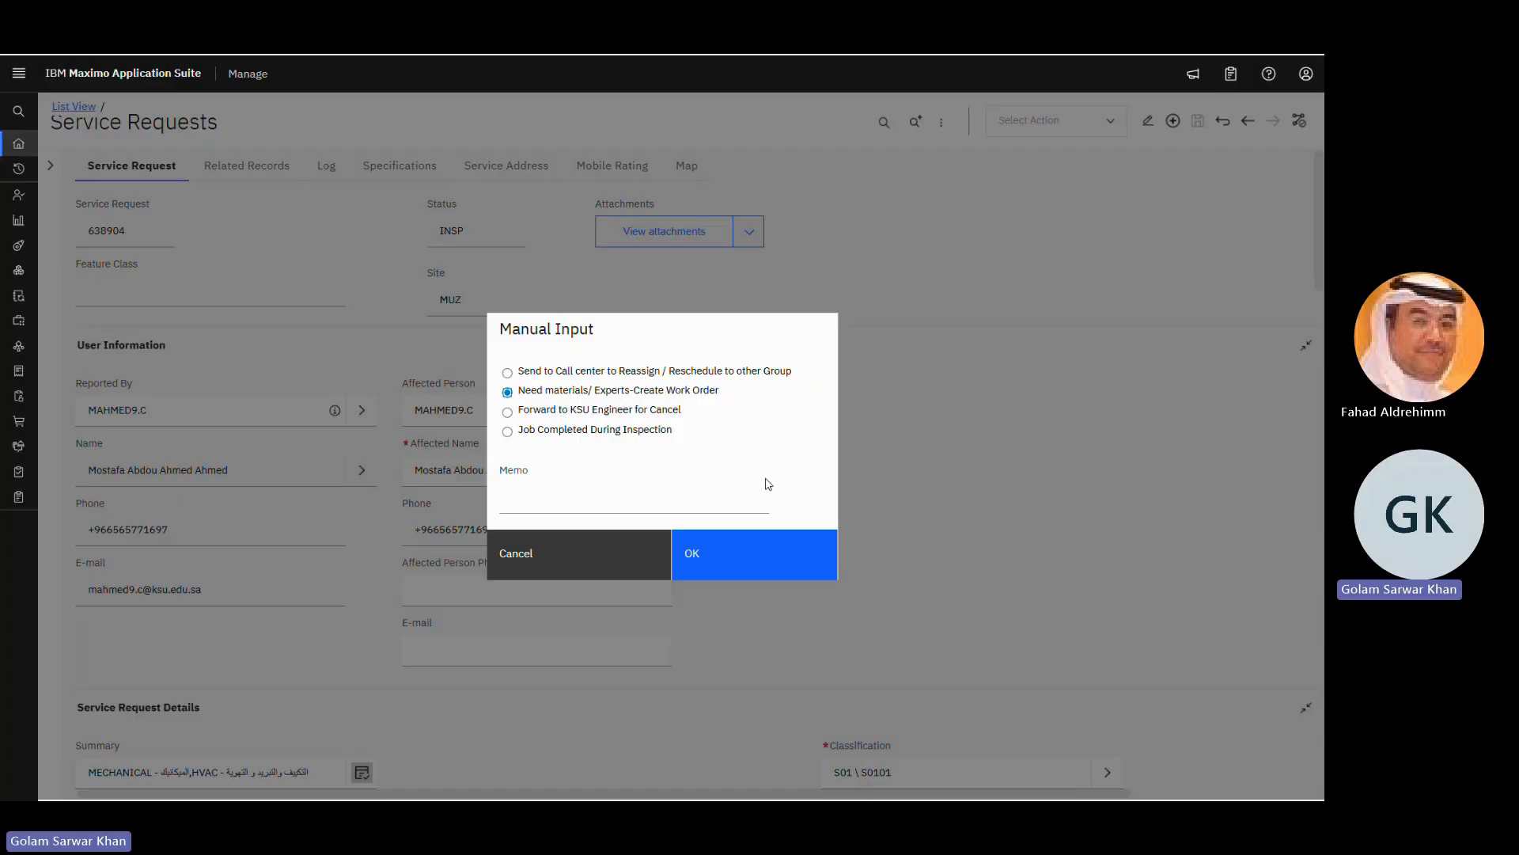
left_click(508, 413)
left_click(508, 433)
left_click(720, 563)
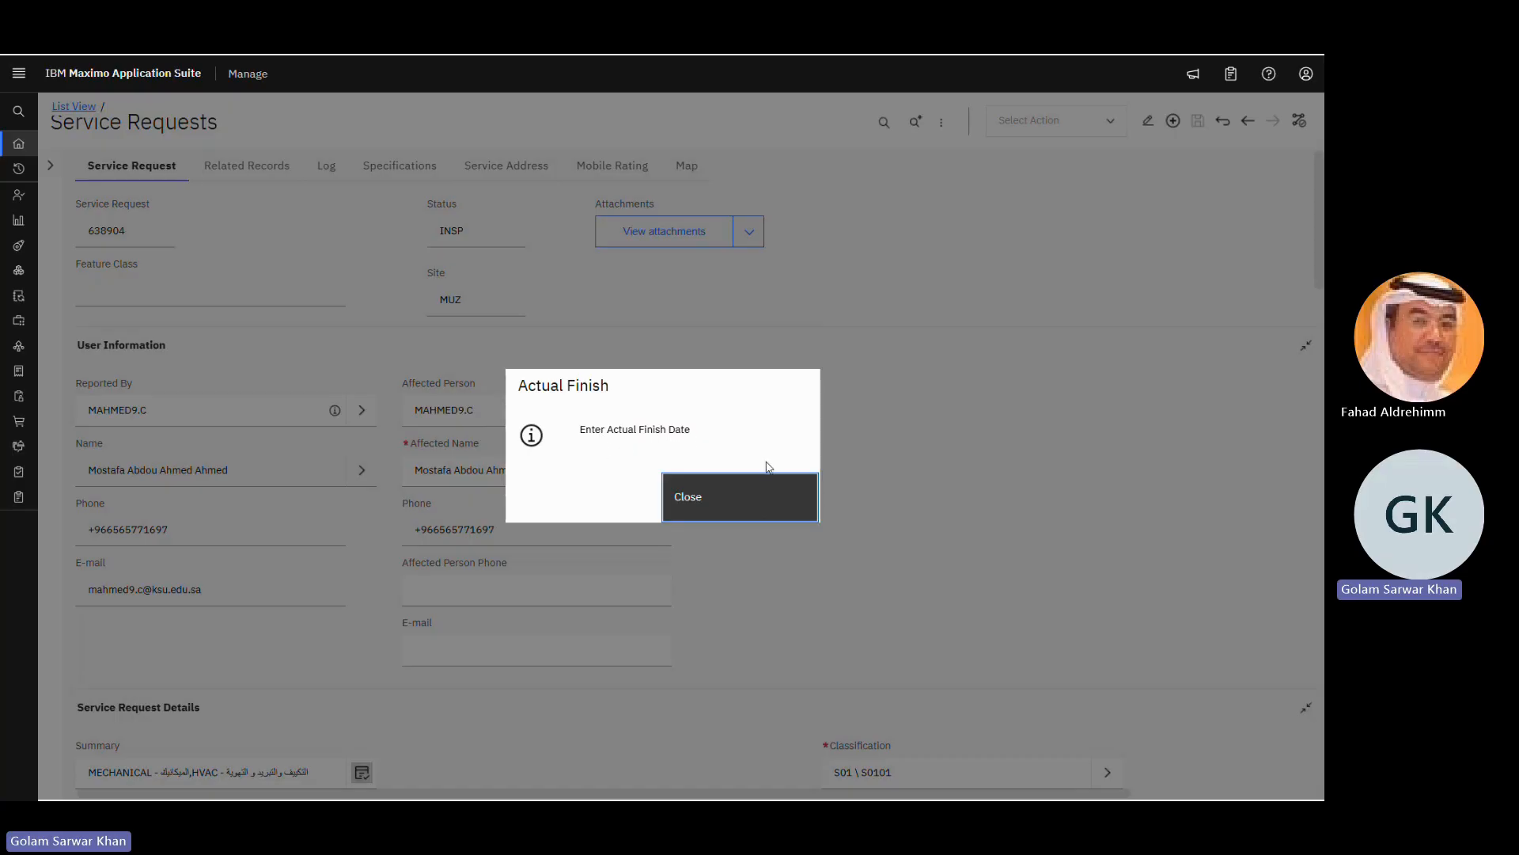
left_click(745, 513)
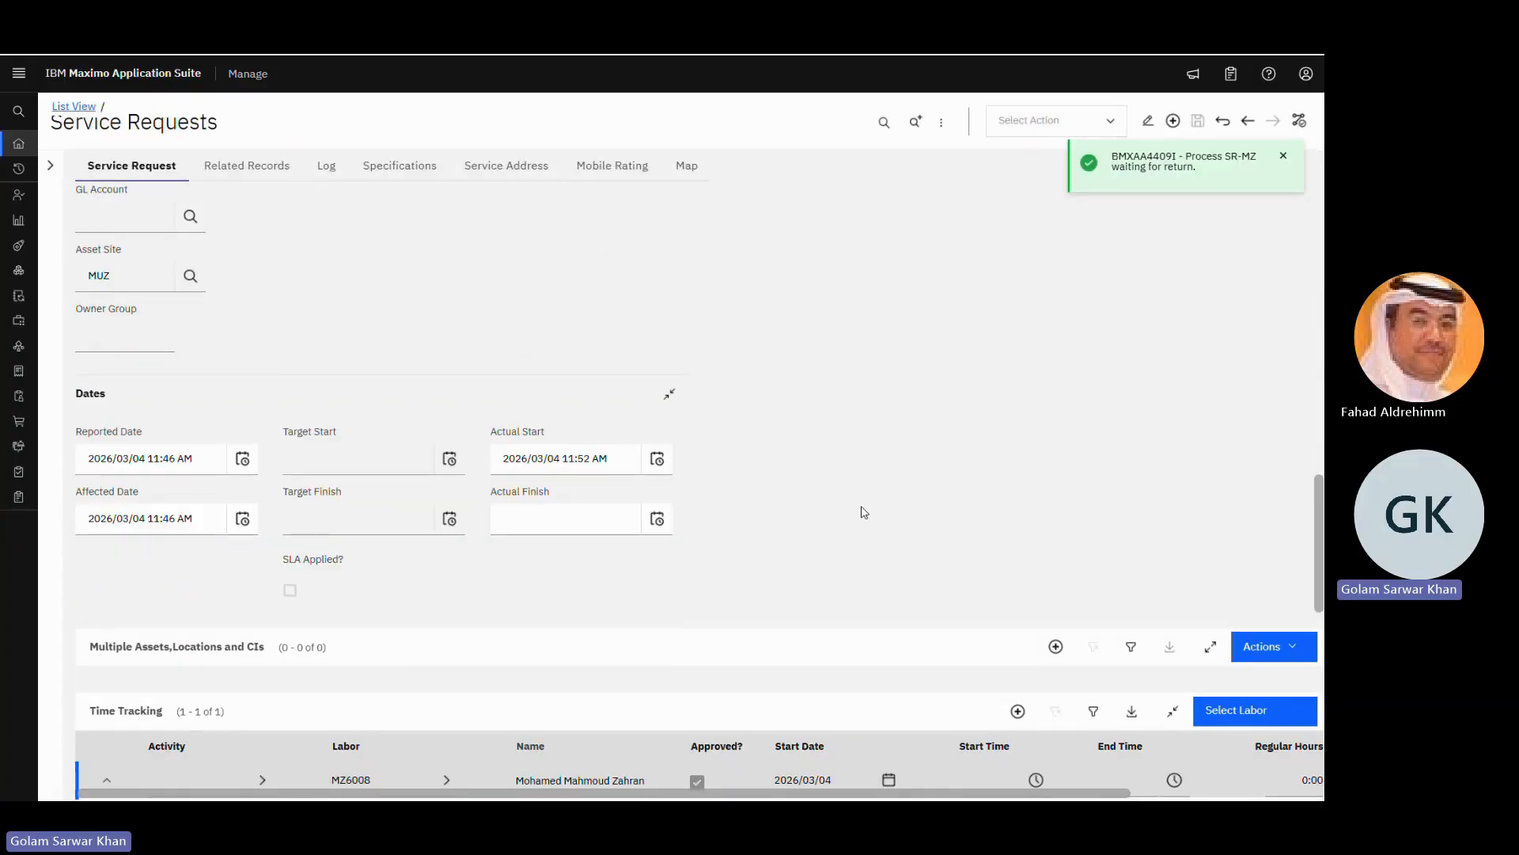
Step: Collapse the first Time Tracking row and add a second one with the available labor of craft MZ-MS
scroll(861, 512, "down", 4)
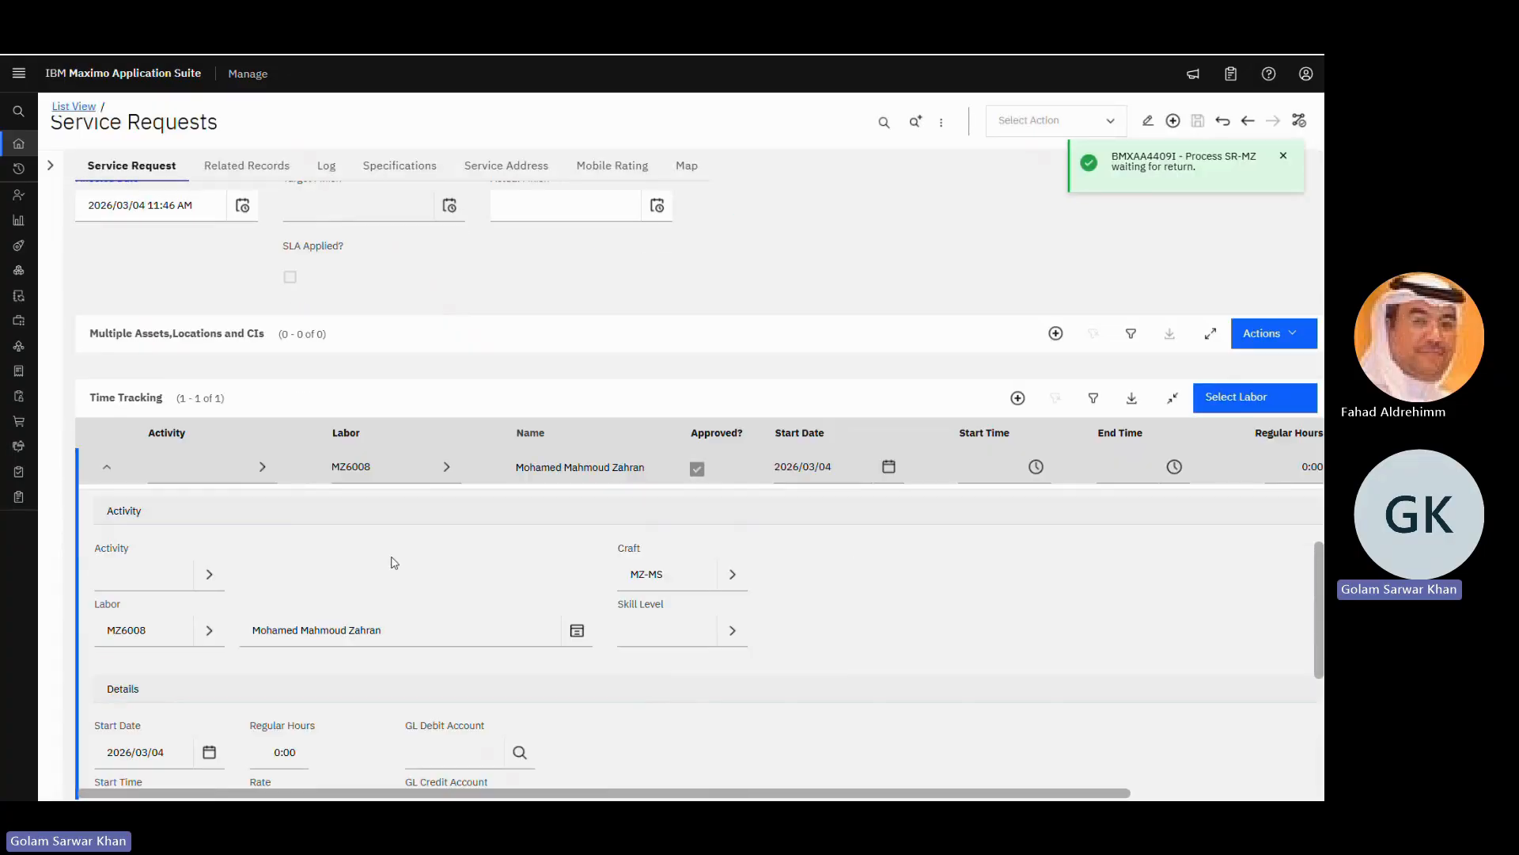
scroll(394, 562, "down", 1)
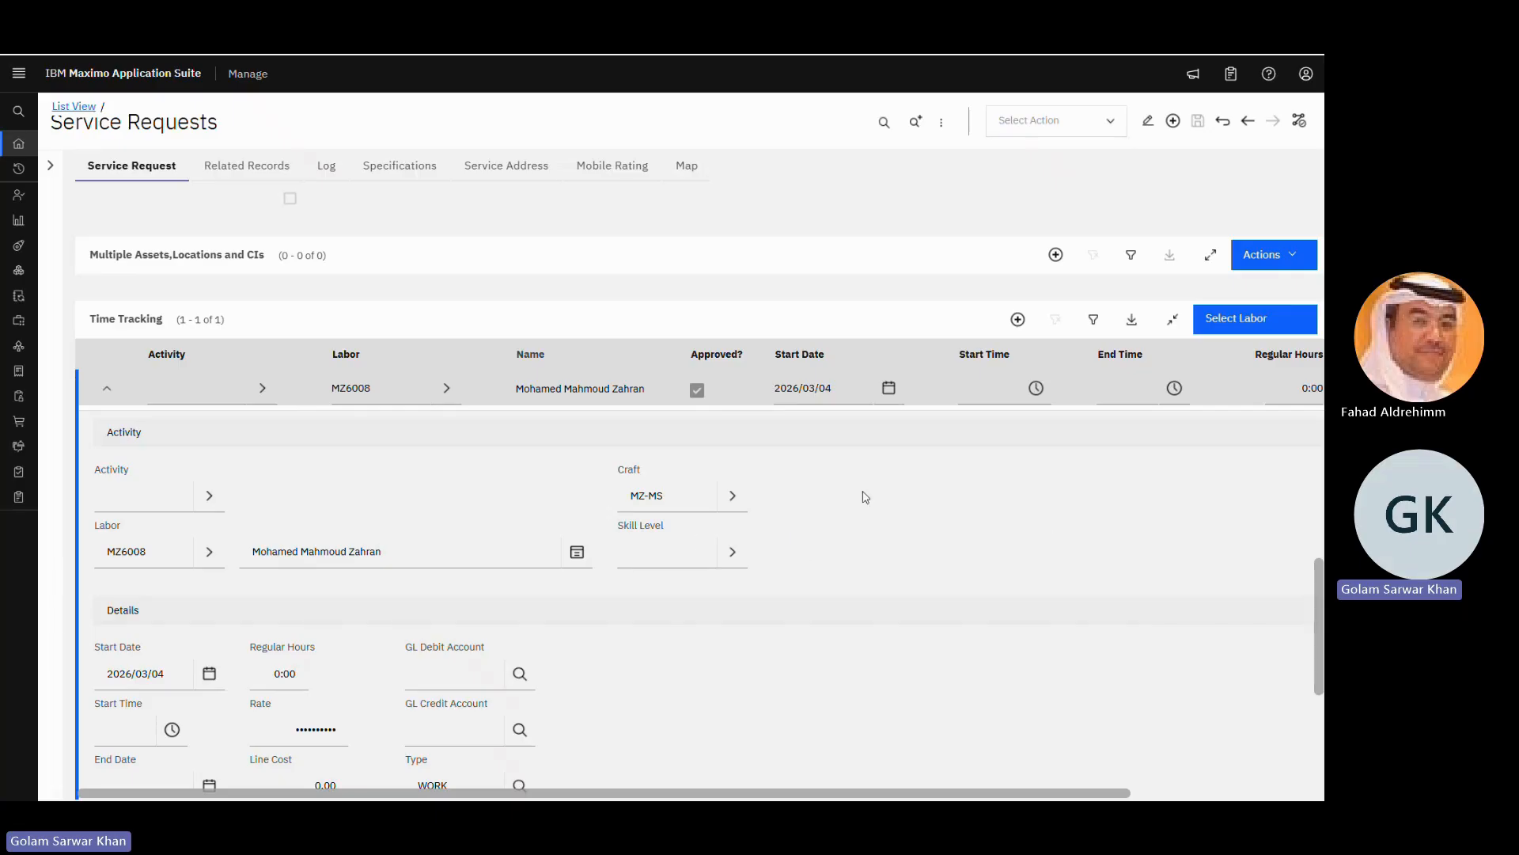
left_click(106, 388)
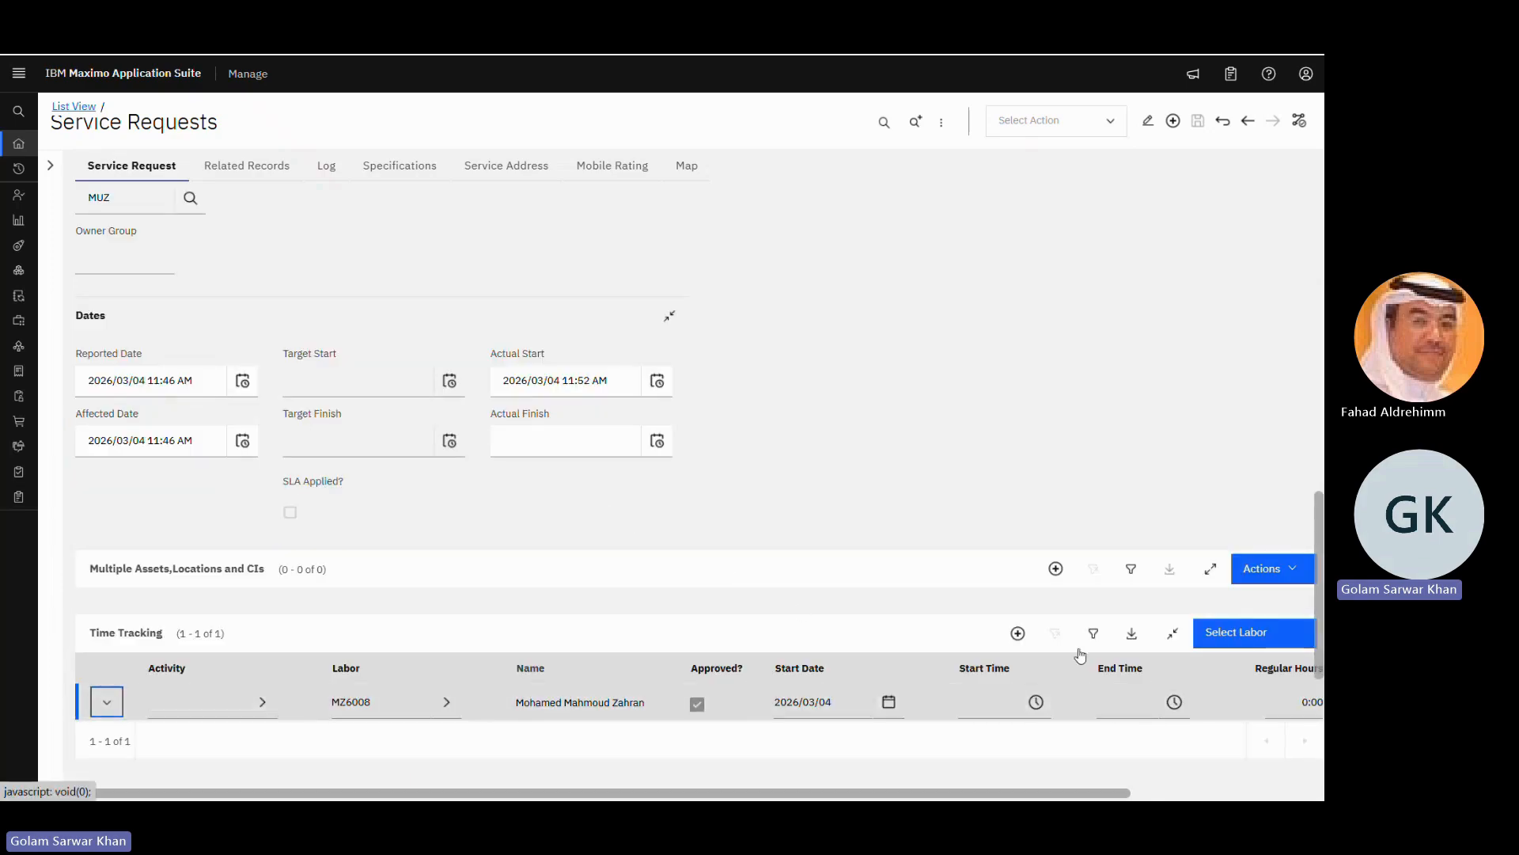
left_click(1019, 635)
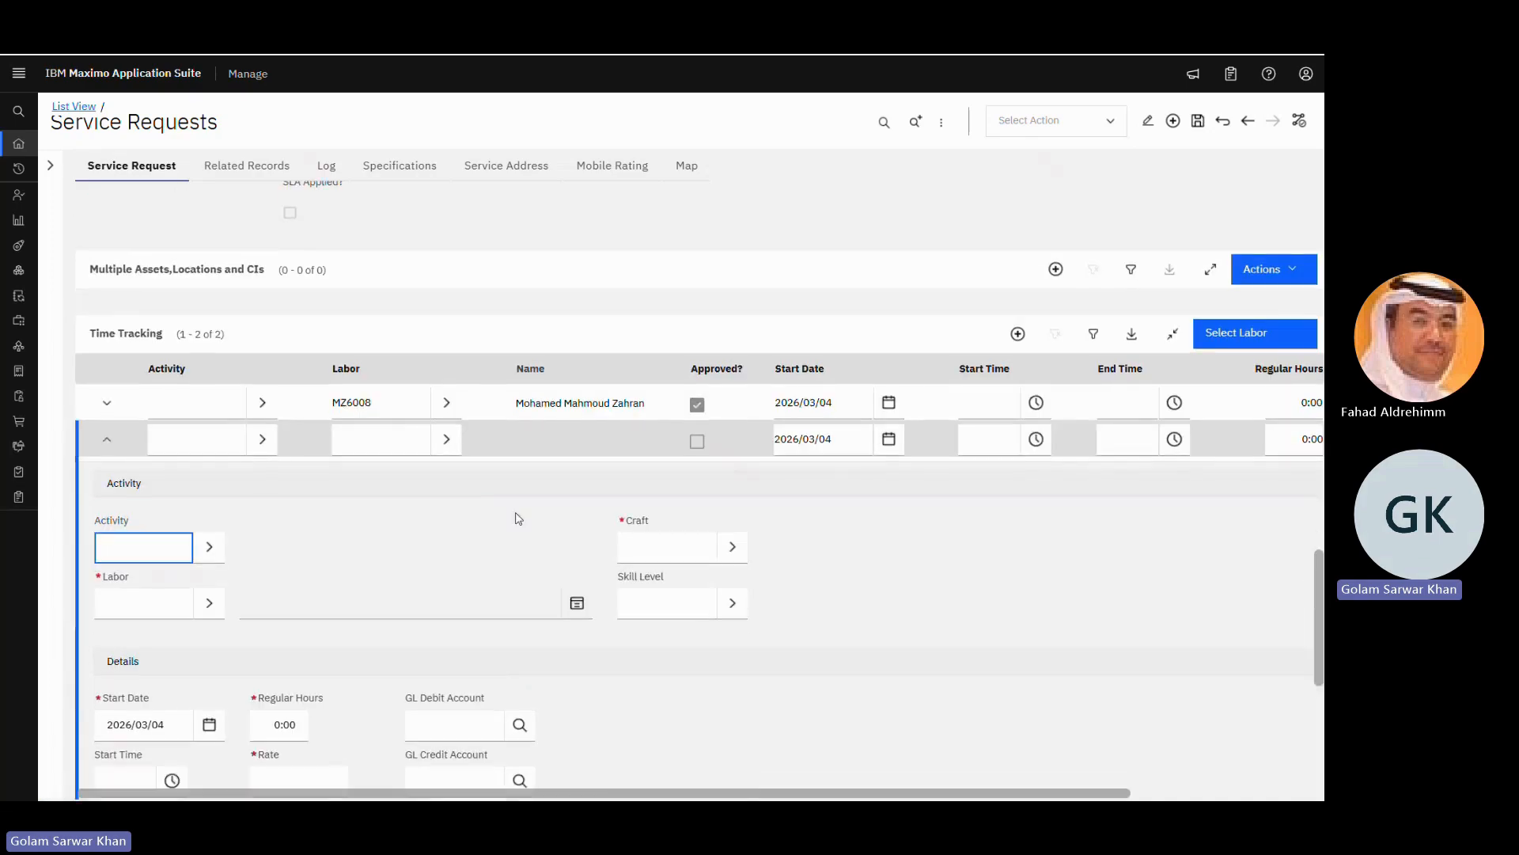
left_click(446, 438)
left_click(481, 467)
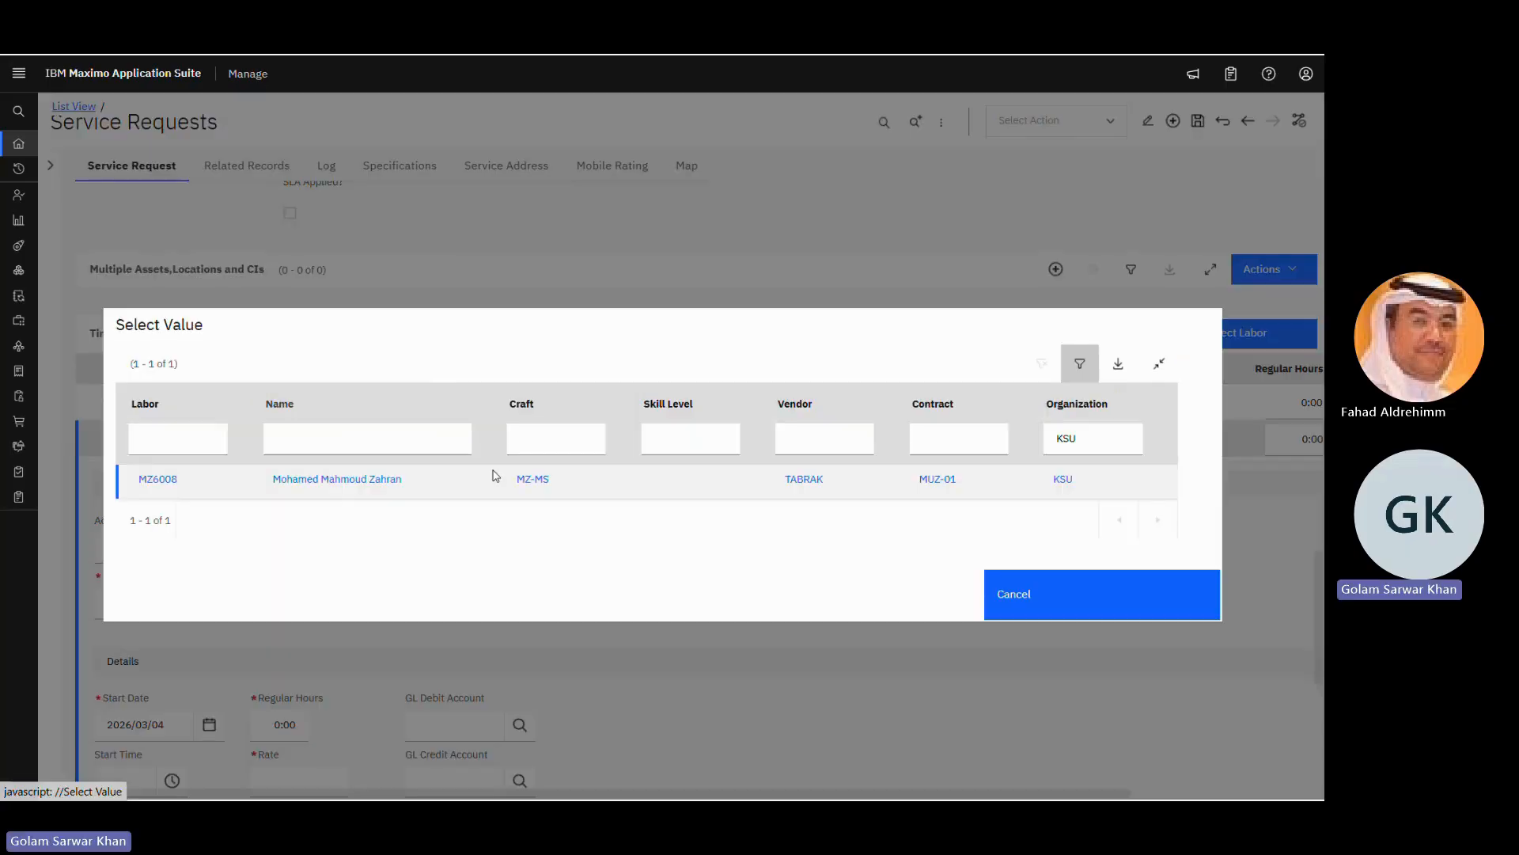
left_click(158, 480)
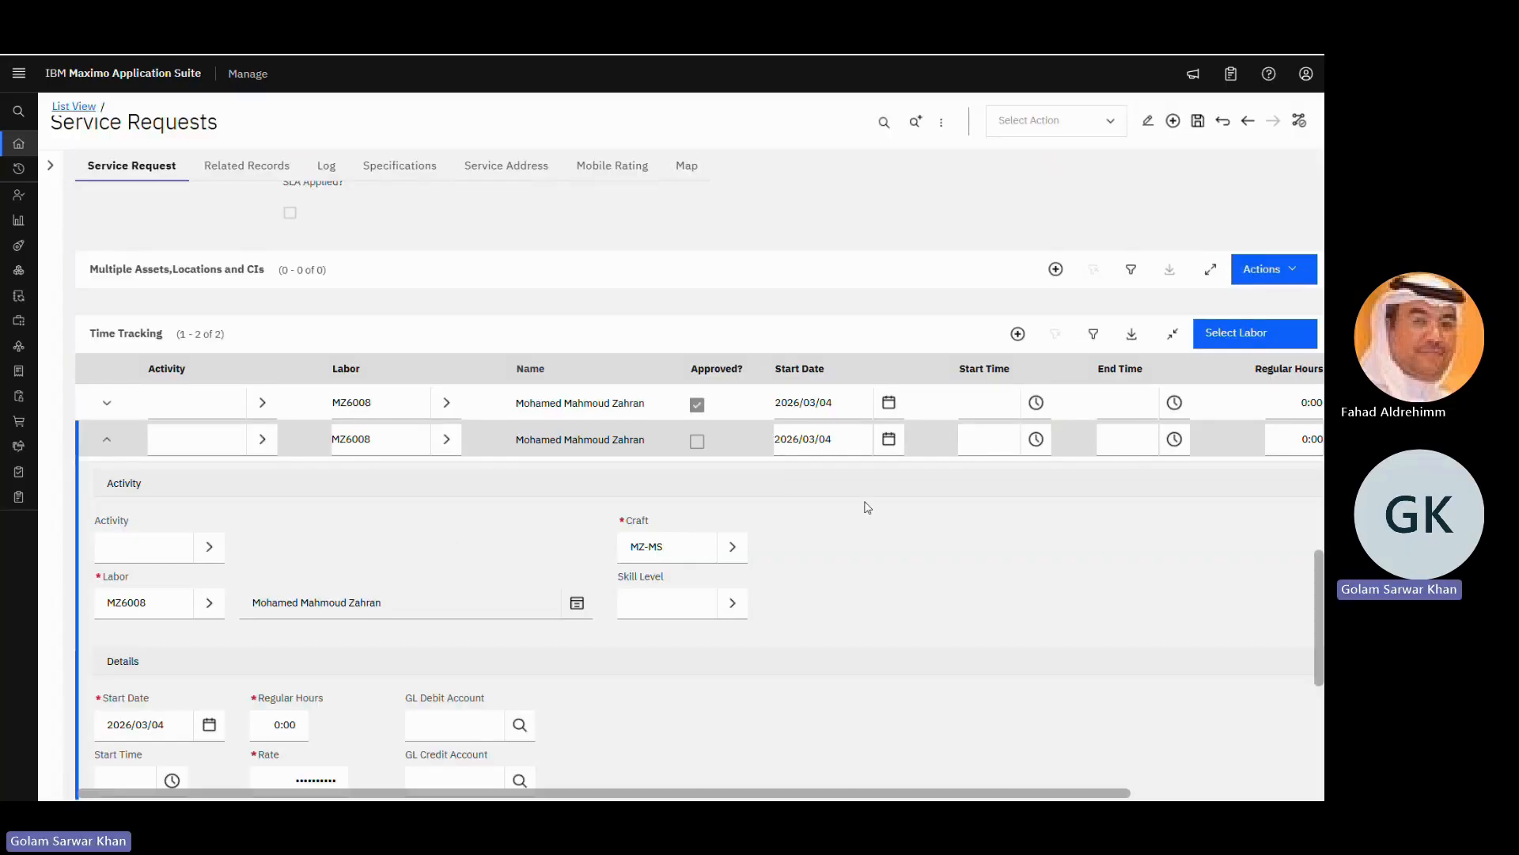
Step: Set the second Time Tracking row's start date to 2026/03/04 and enter 11 as its start time
scroll(166, 635, "down", 2)
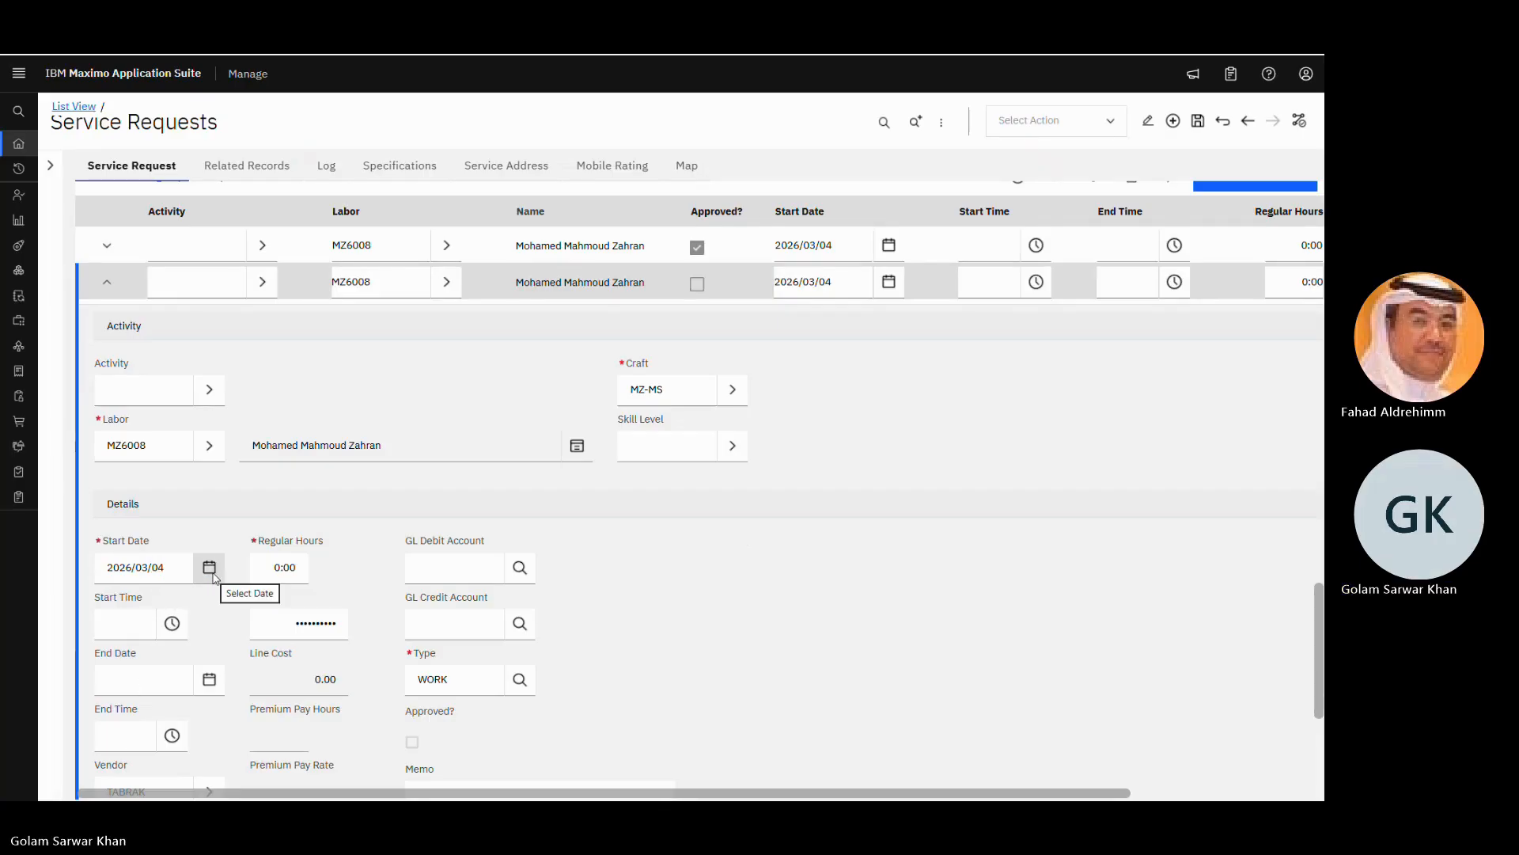
left_click(209, 567)
left_click(204, 355)
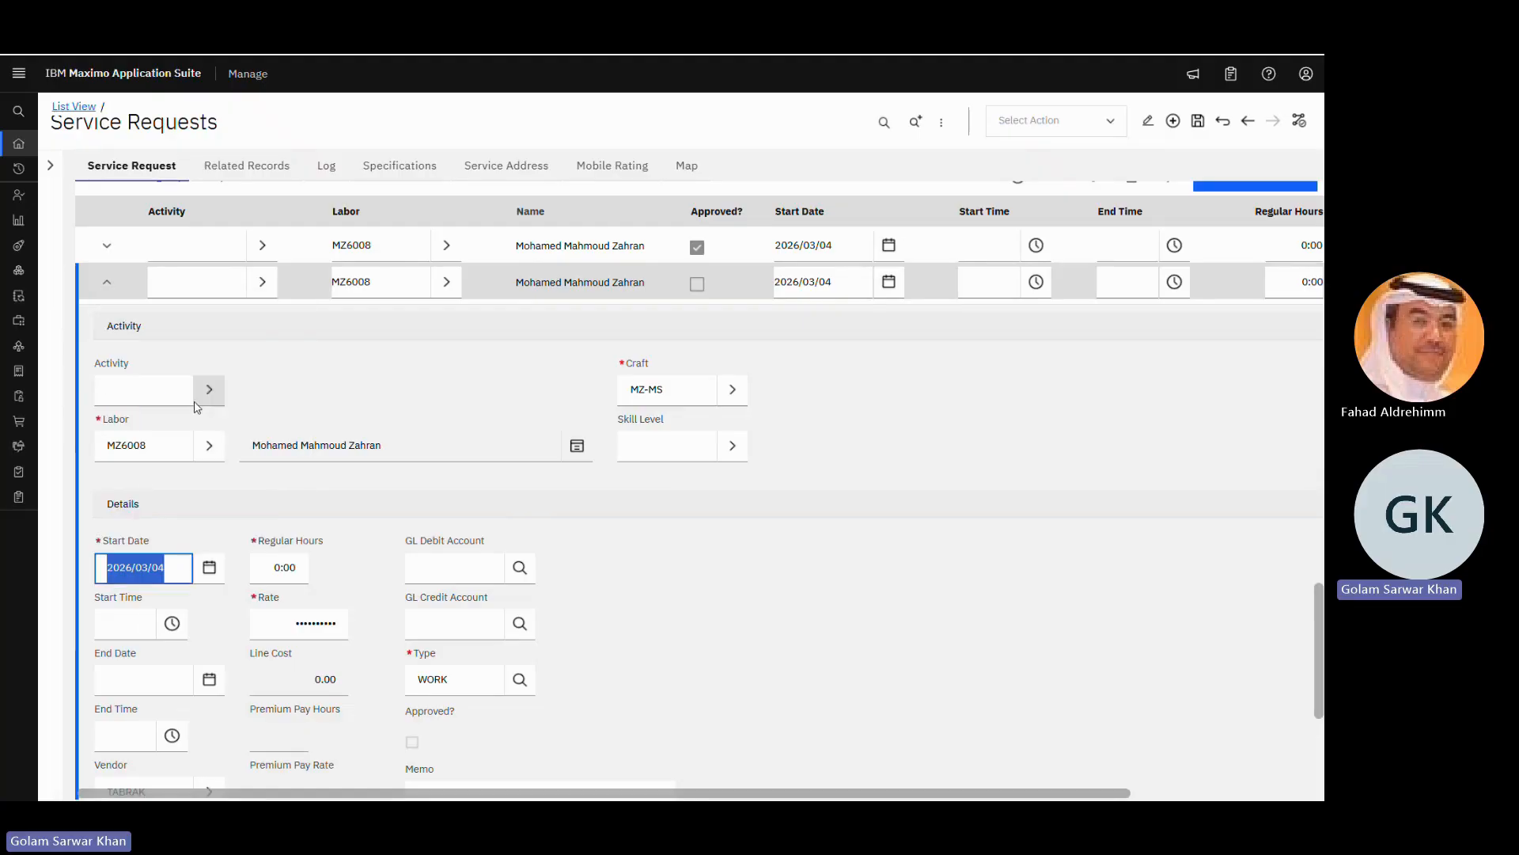
key("Tab")
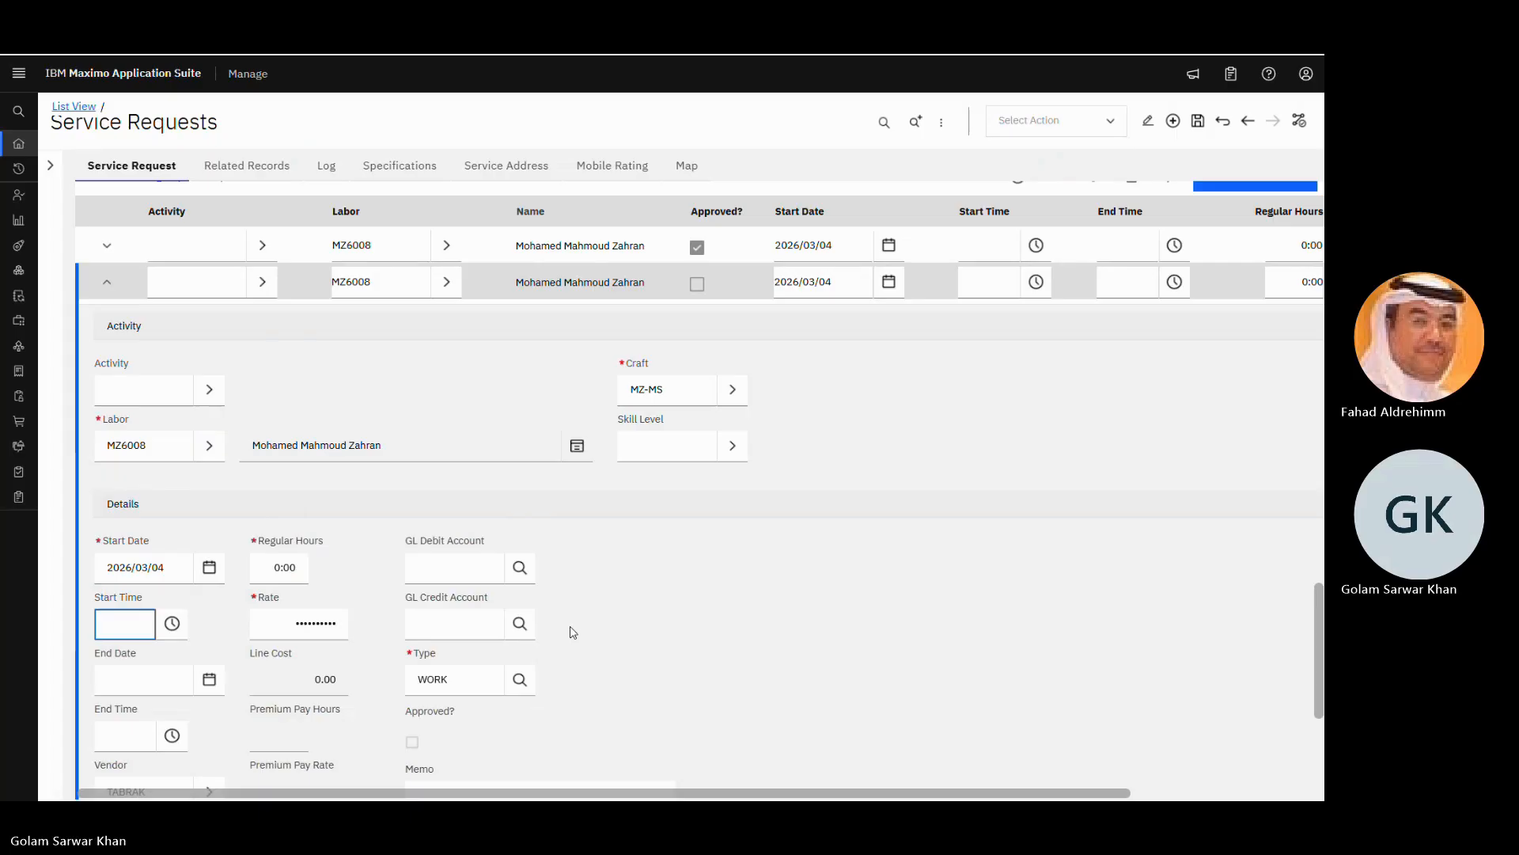
type("11")
key("Tab")
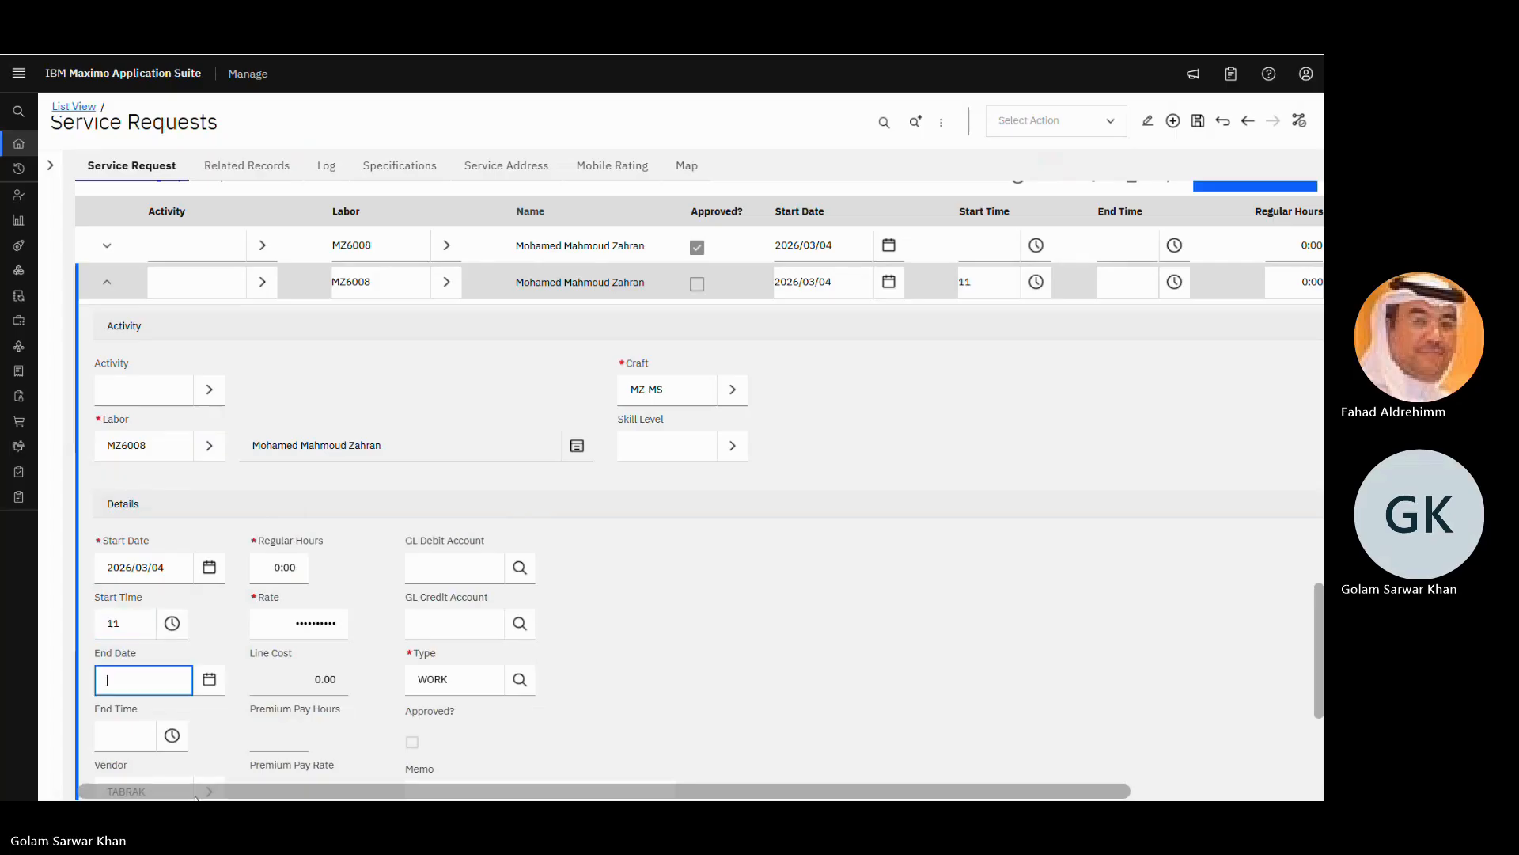
left_click(153, 631)
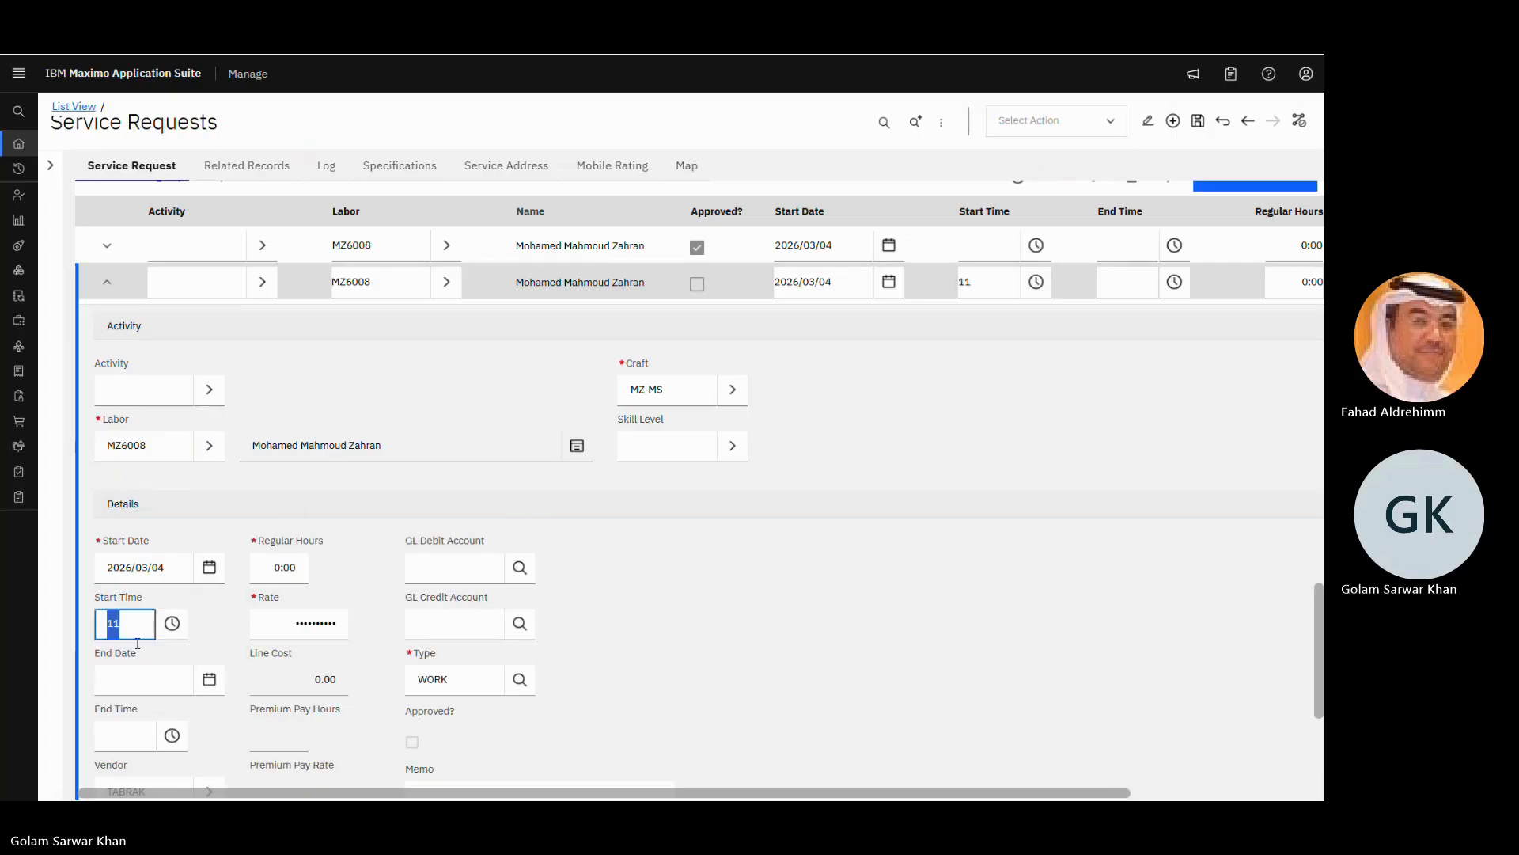
left_click(141, 680)
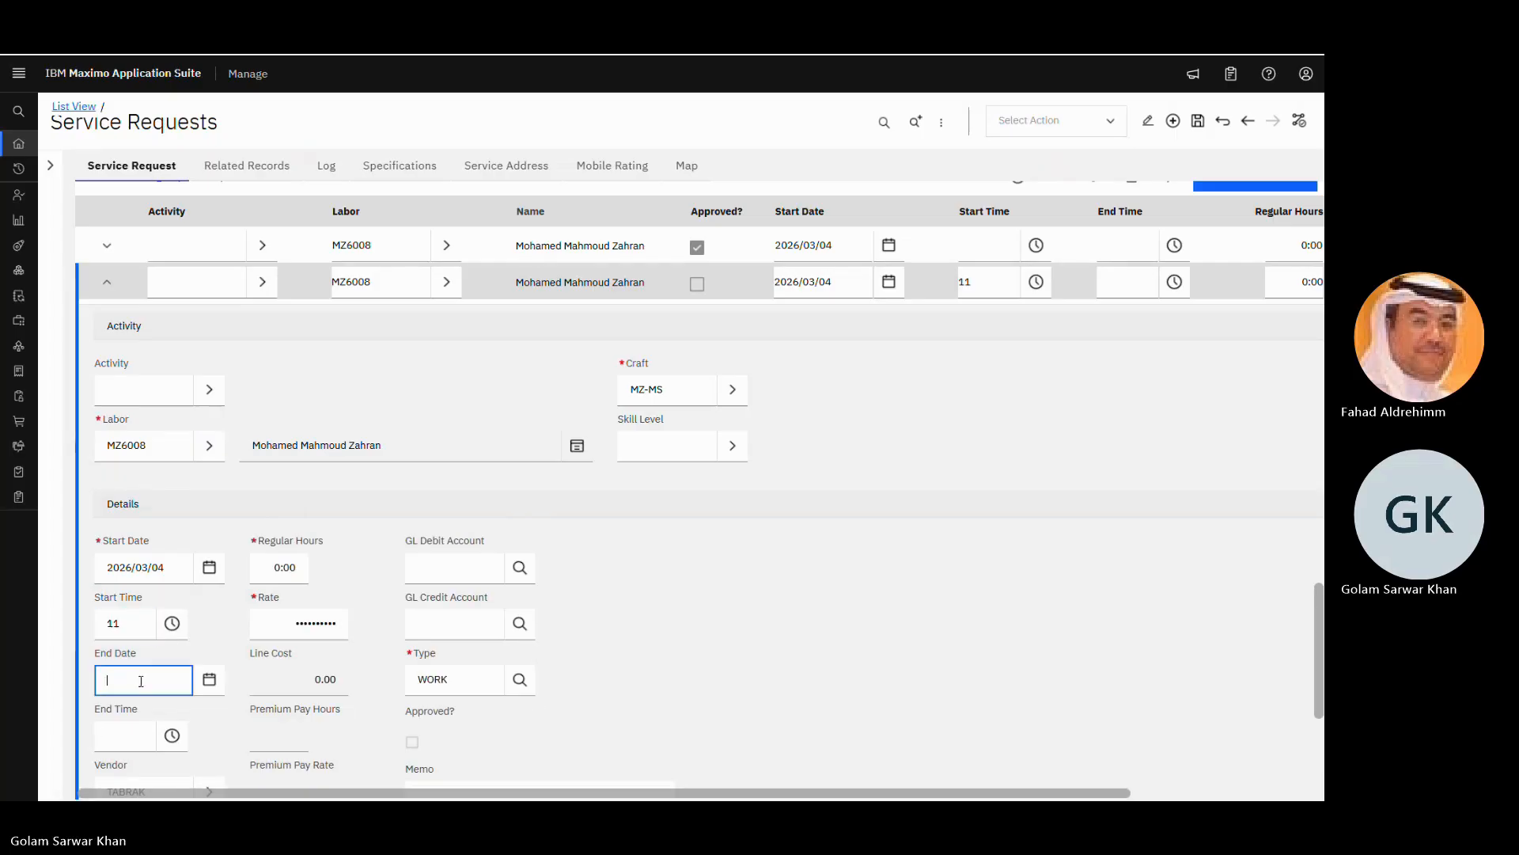
Step: Choose 11:15 AM from the listed times as the second Time Tracking row's start time
left_click(172, 623)
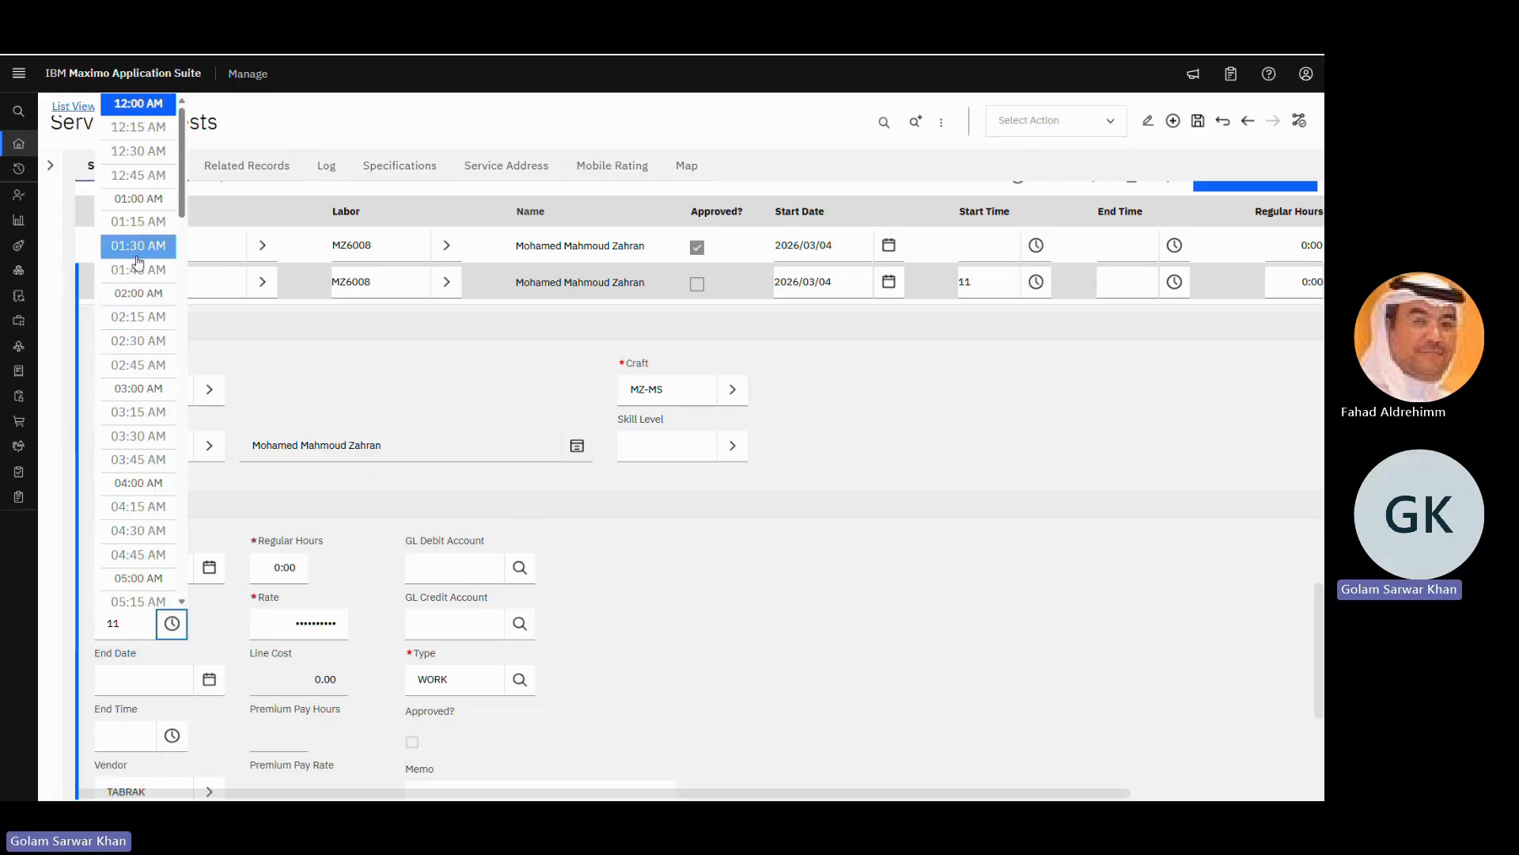
left_click(136, 315)
scroll(143, 360, "down", 13)
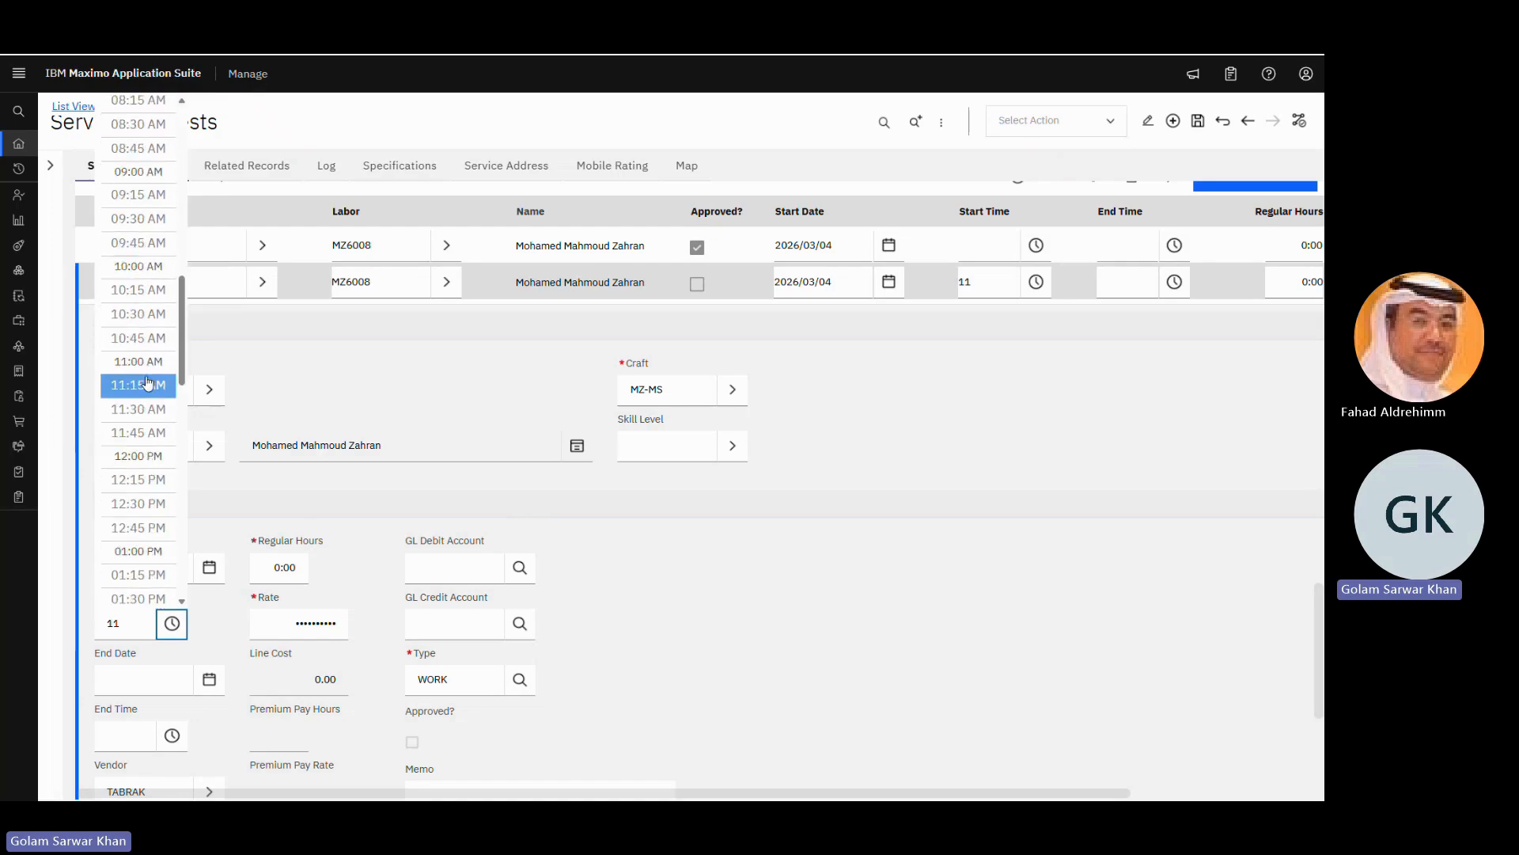
scroll(142, 364, "up", 5)
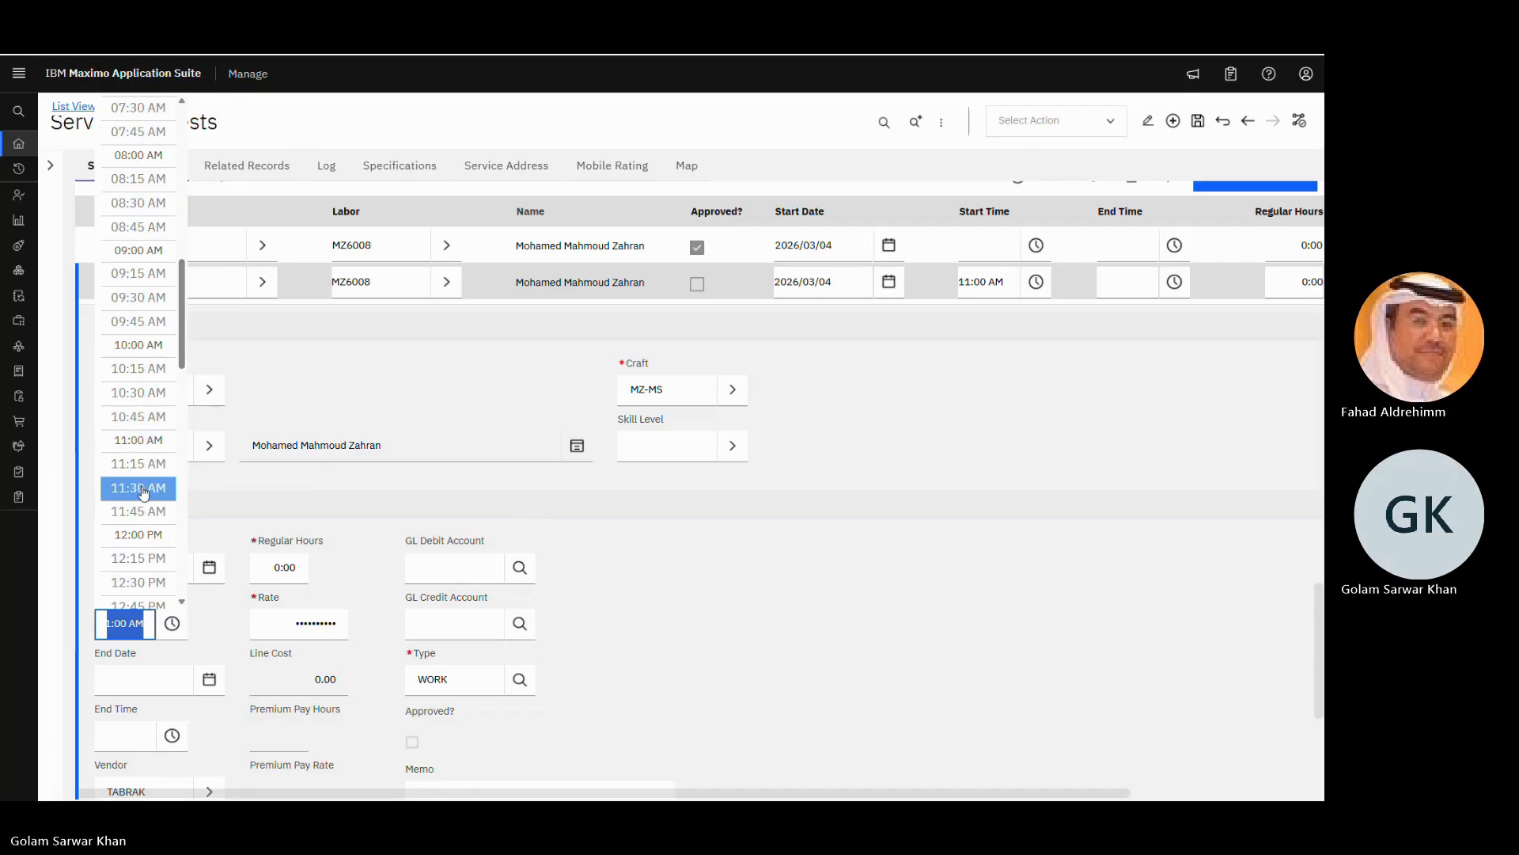
left_click(145, 470)
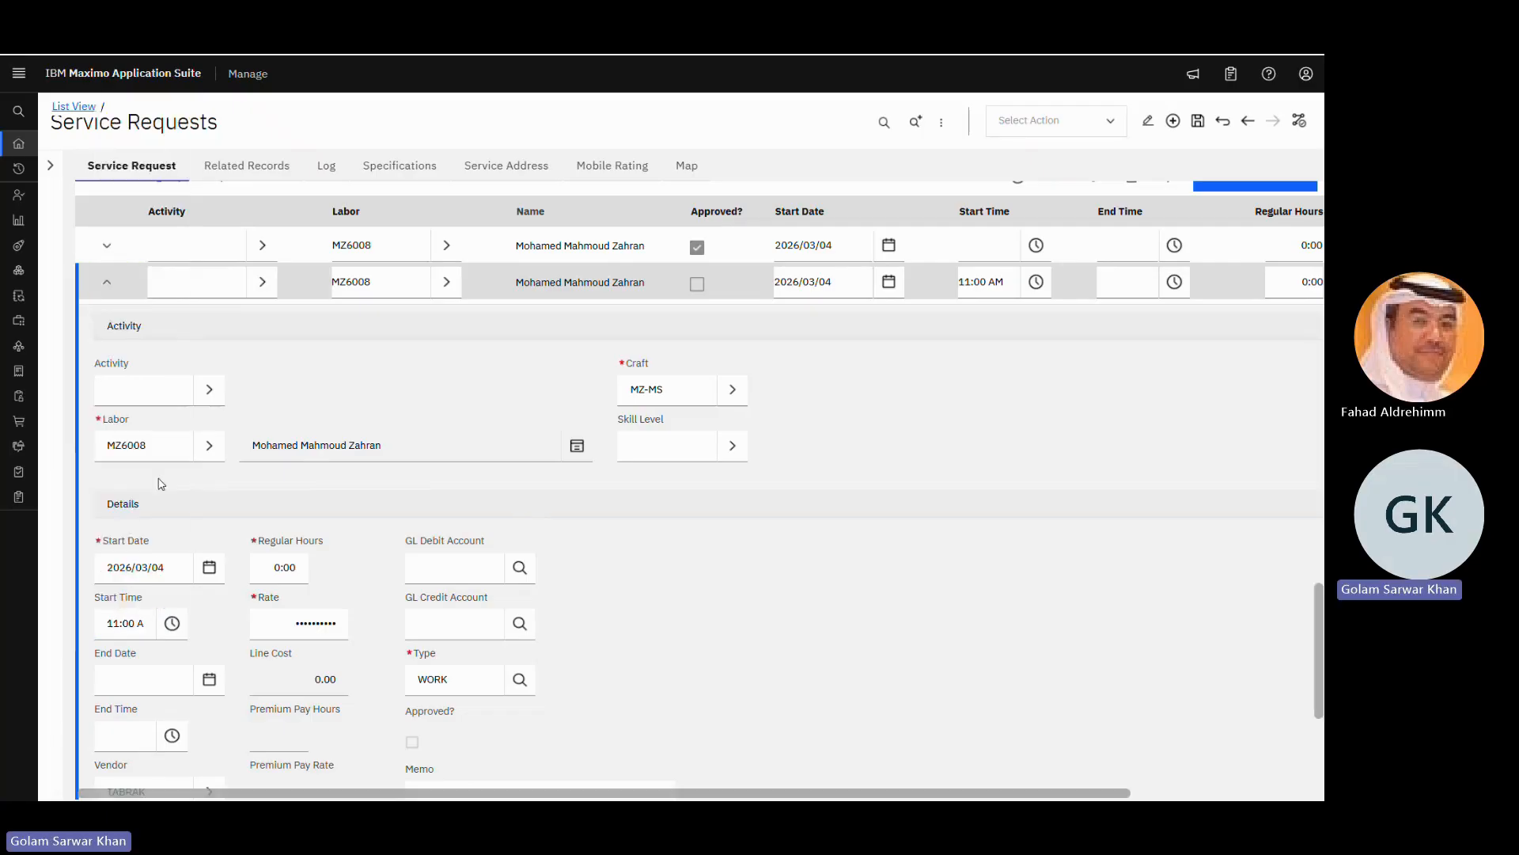
Step: Set the second Time Tracking row's end date to 2026/03/04 and its end time to 11:30 AM
left_click(144, 681)
left_click(209, 680)
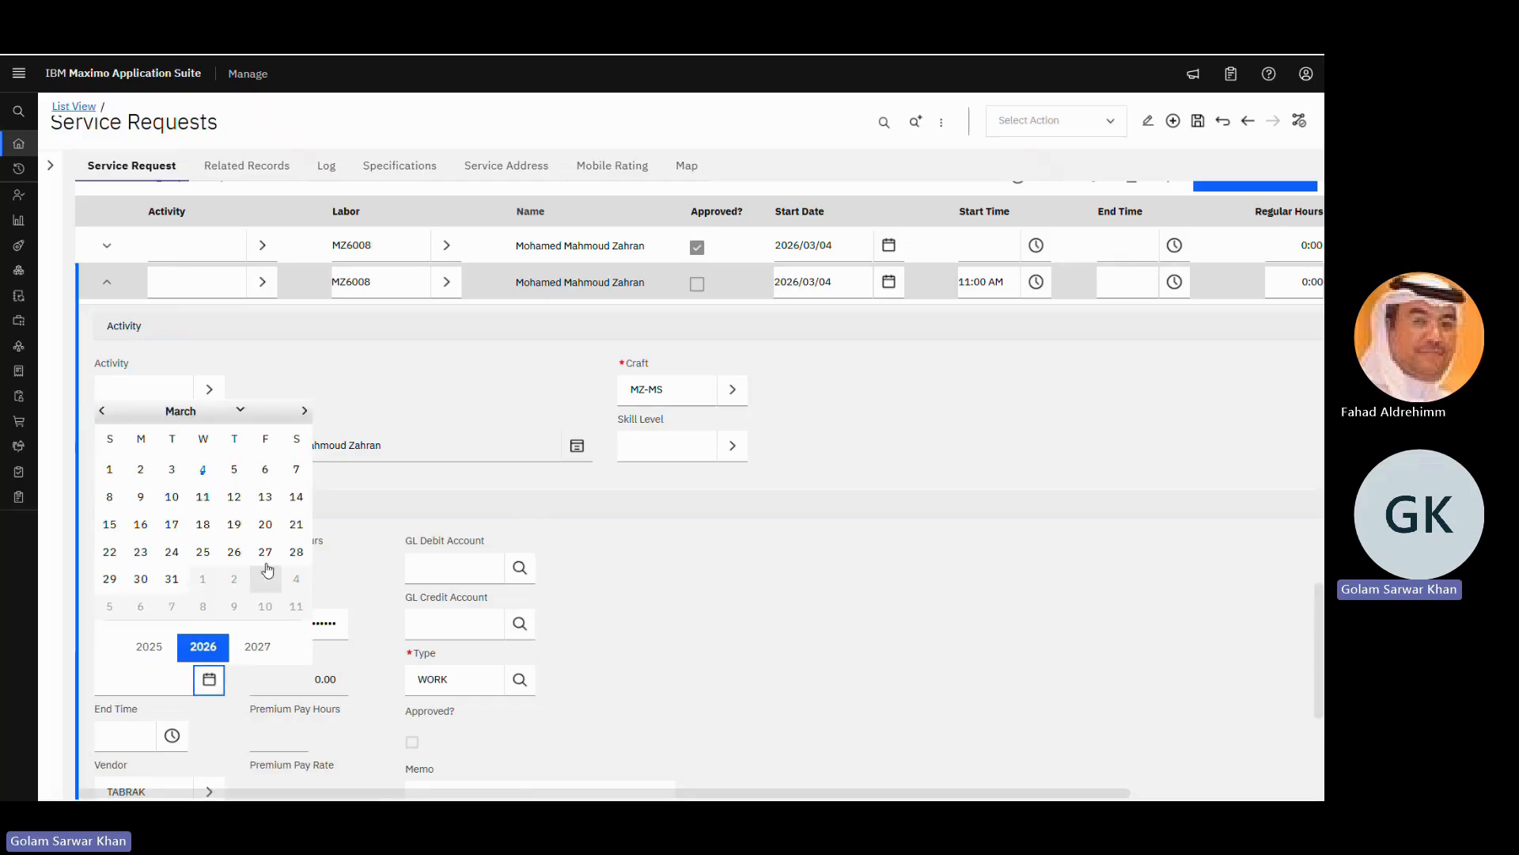
left_click(206, 467)
left_click(172, 735)
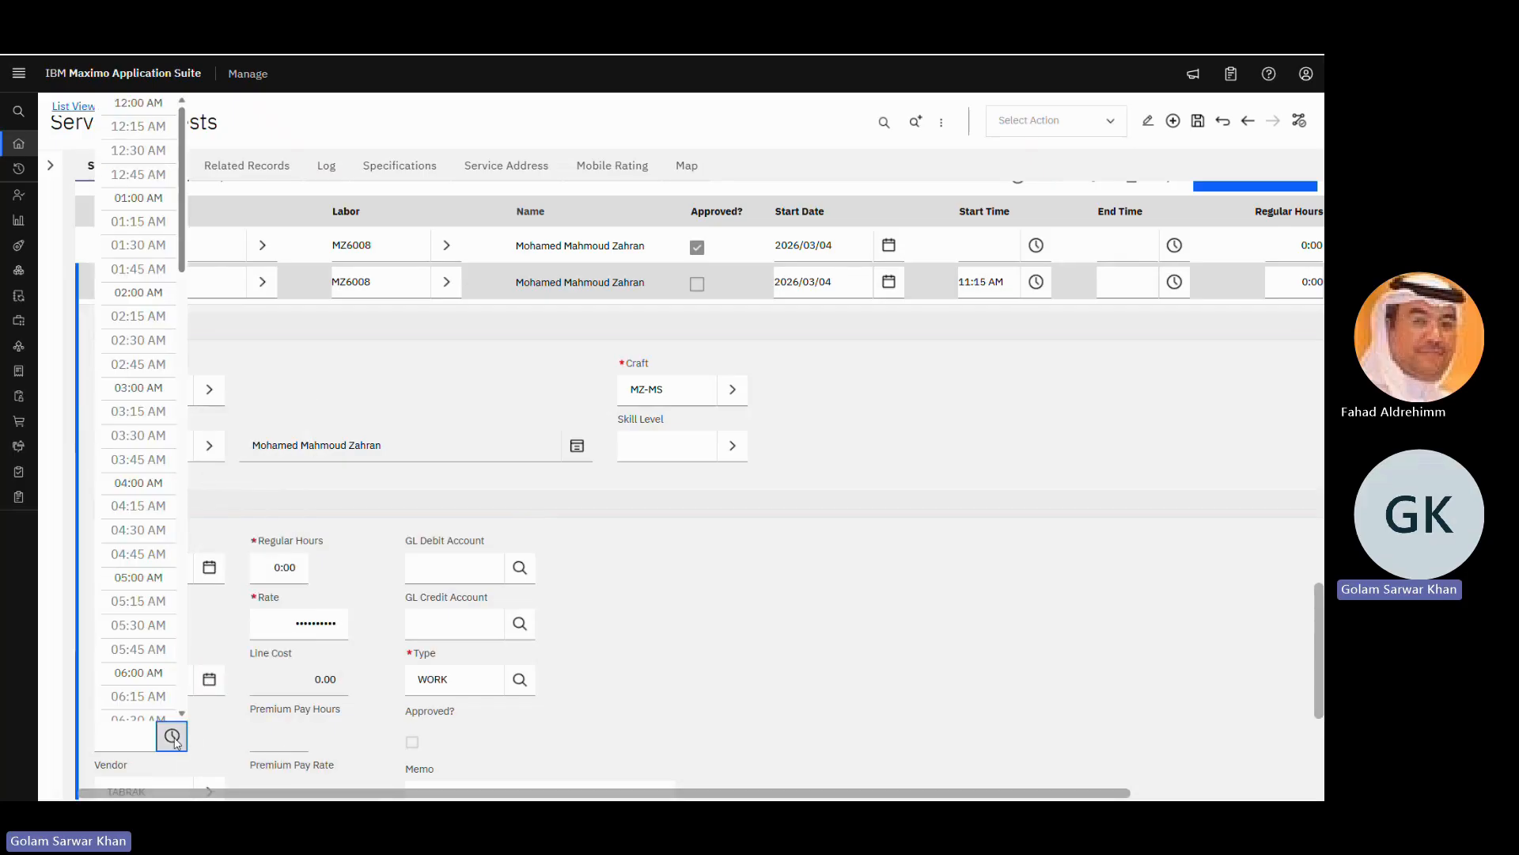
scroll(132, 485, "down", 4)
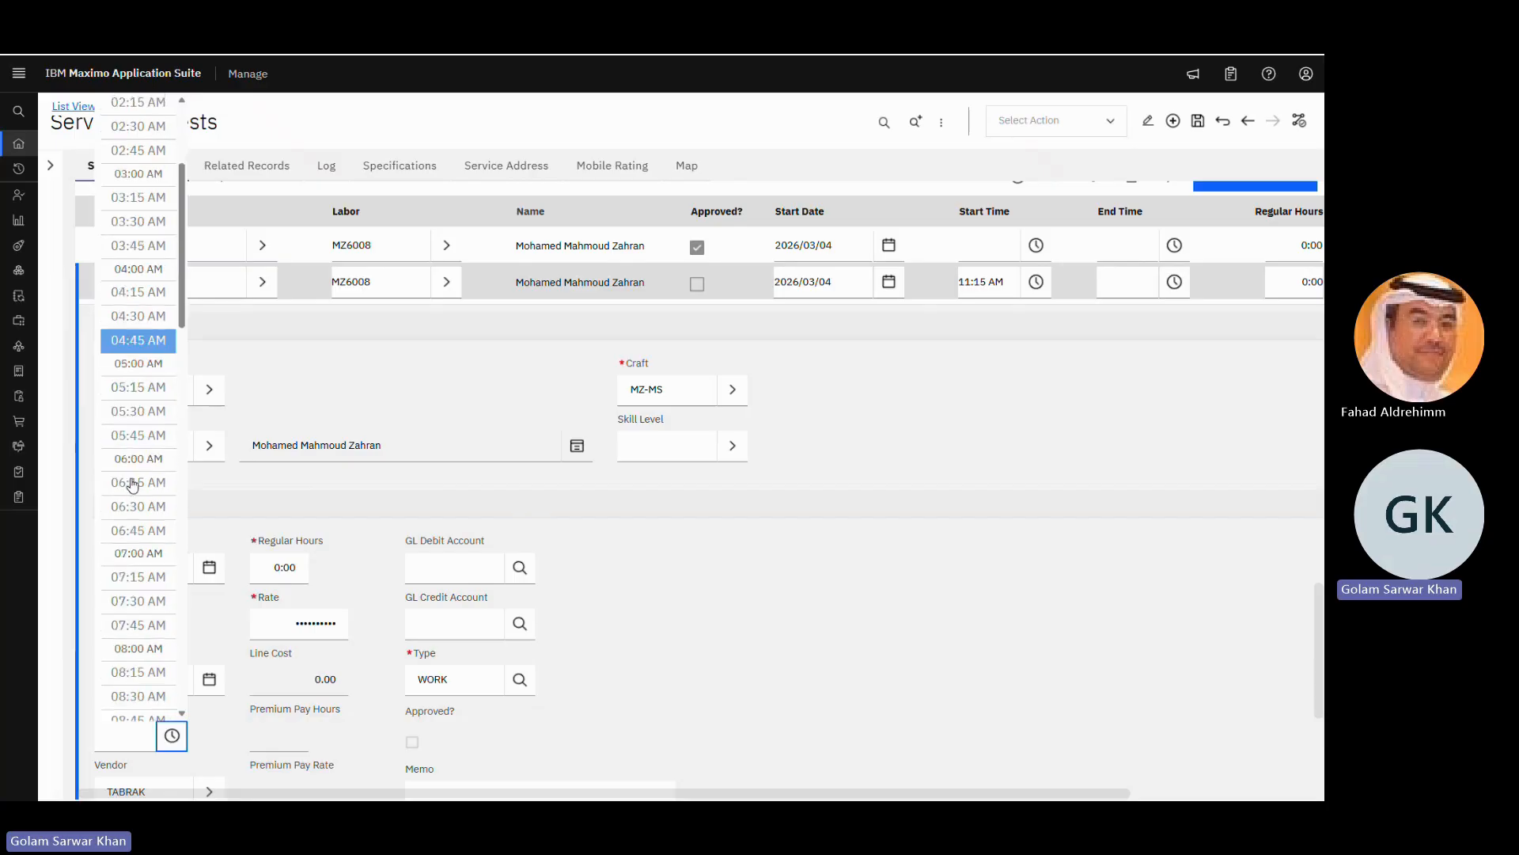
scroll(133, 485, "down", 4)
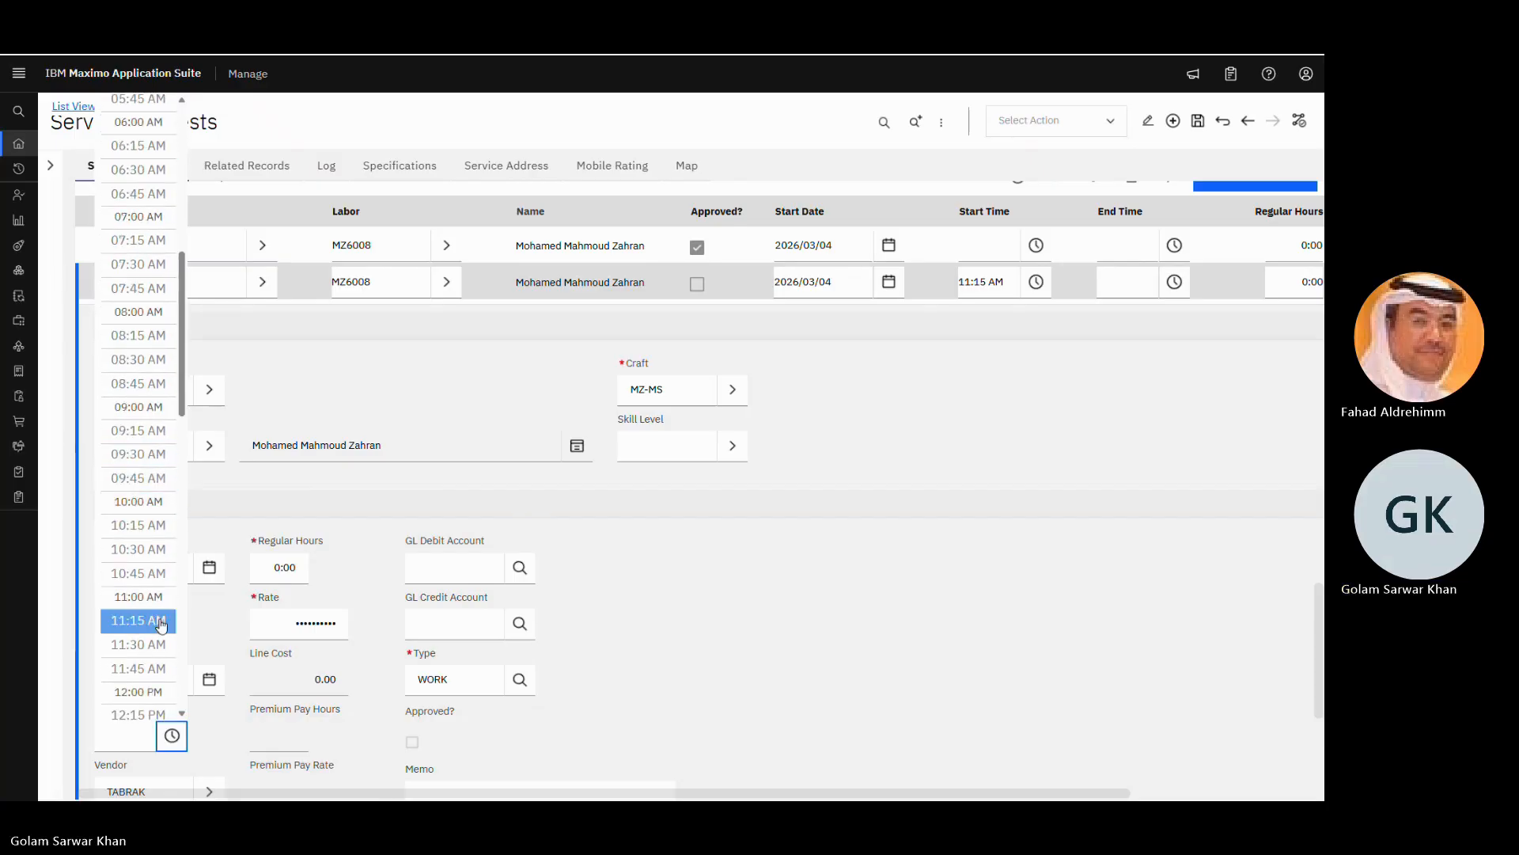
left_click(137, 646)
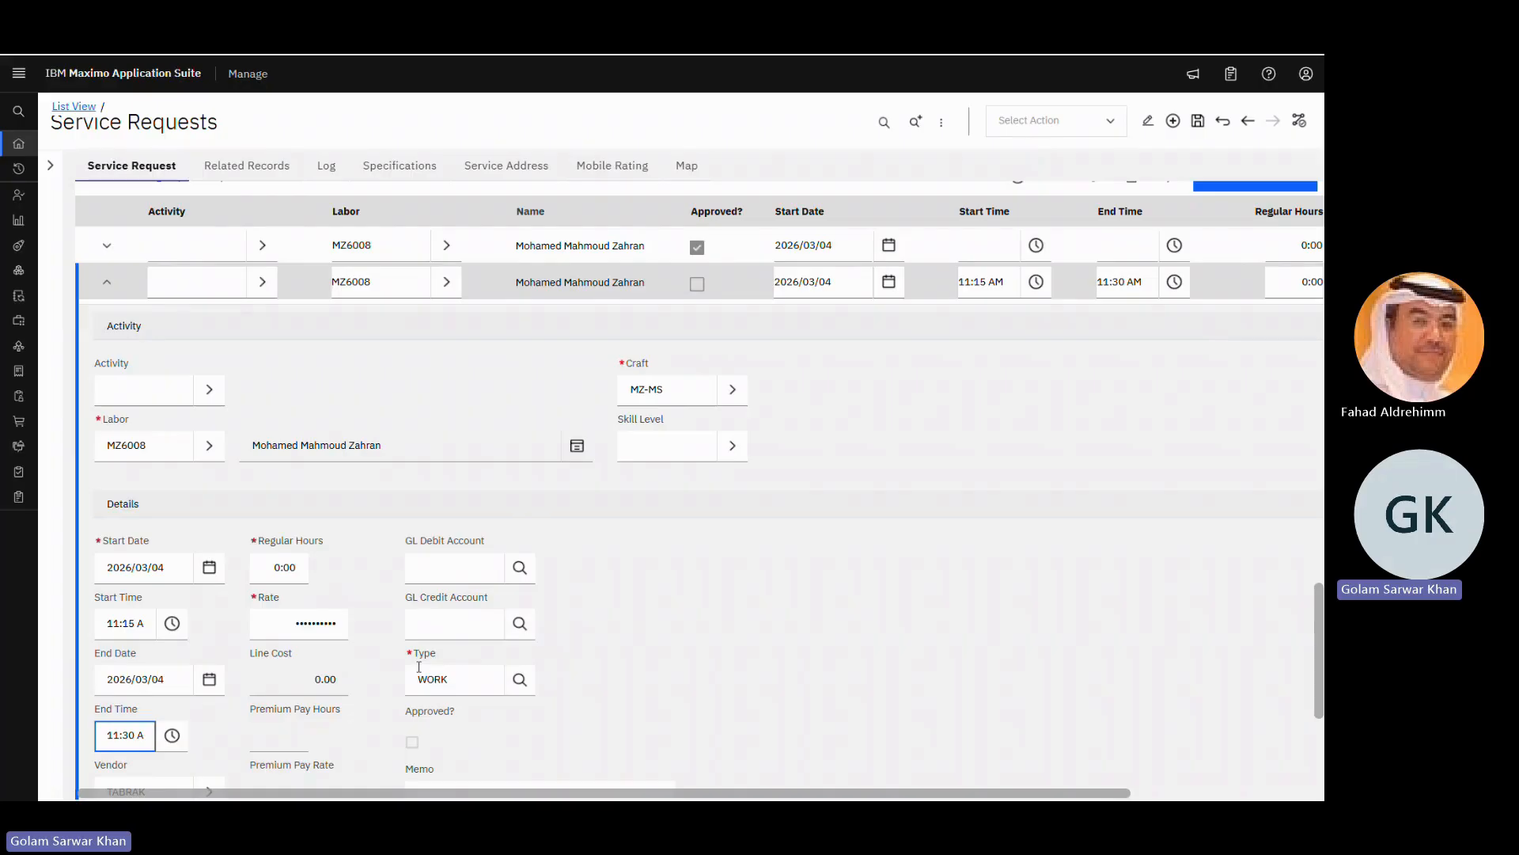
Step: Save the service request with the recorded labor time and dismiss the Actual Finish notice
scroll(419, 667, "down", 2)
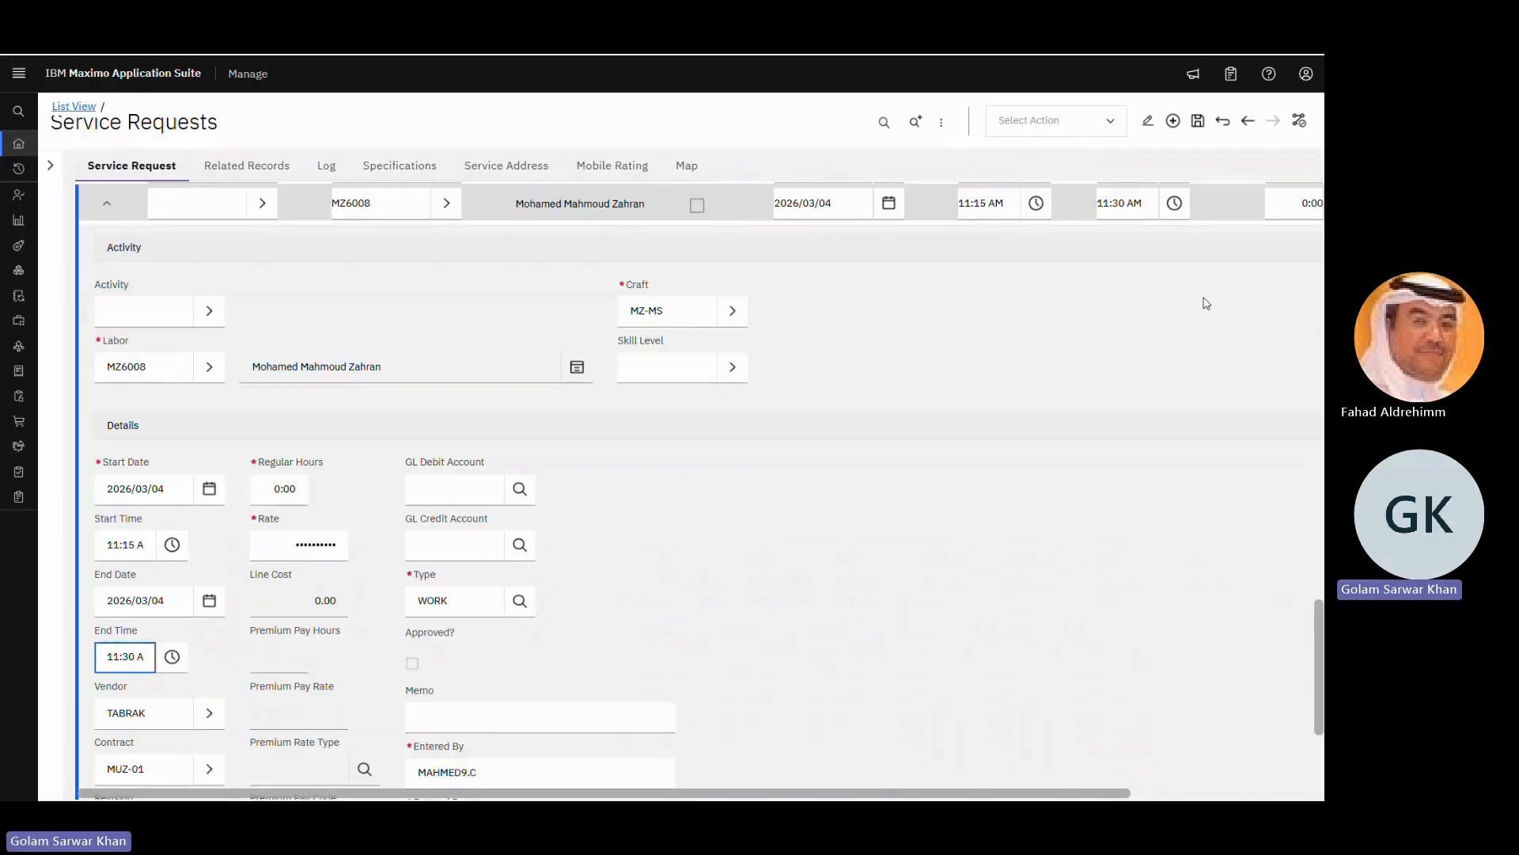
left_click(1198, 120)
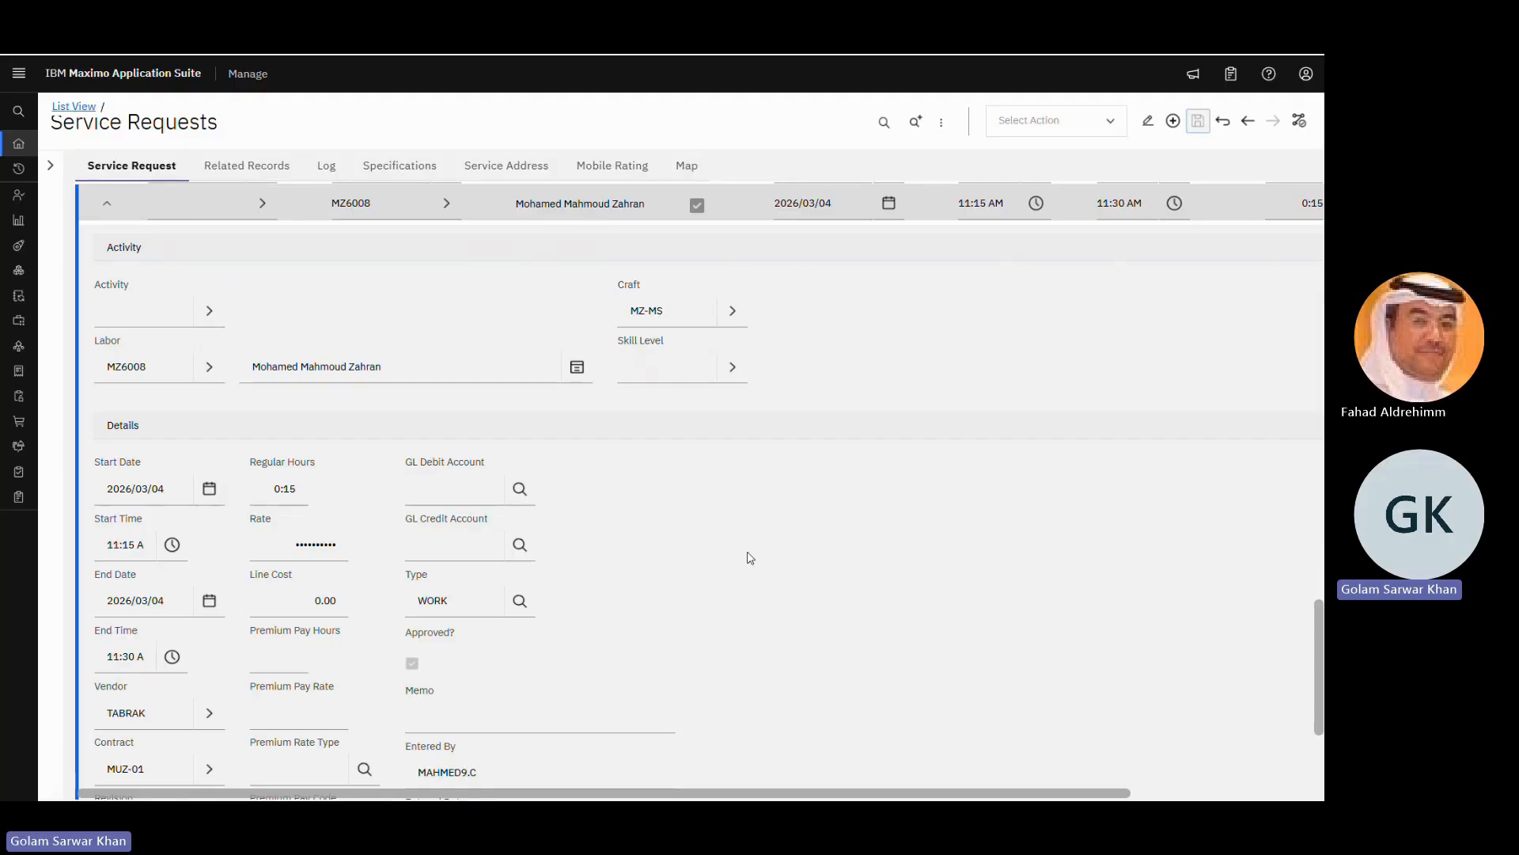
scroll(750, 558, "up", 3)
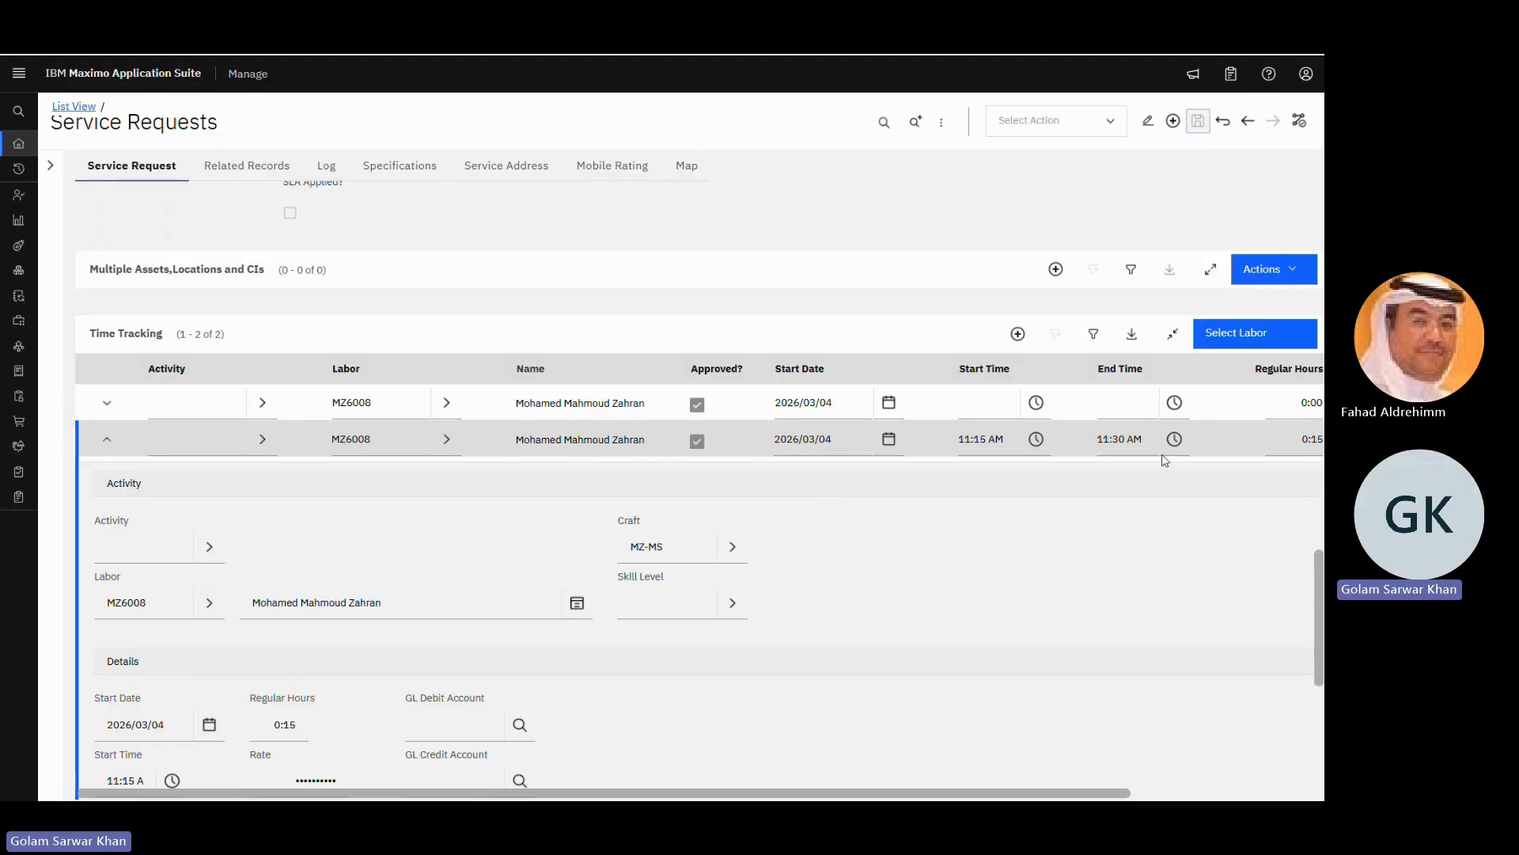
left_click(1198, 120)
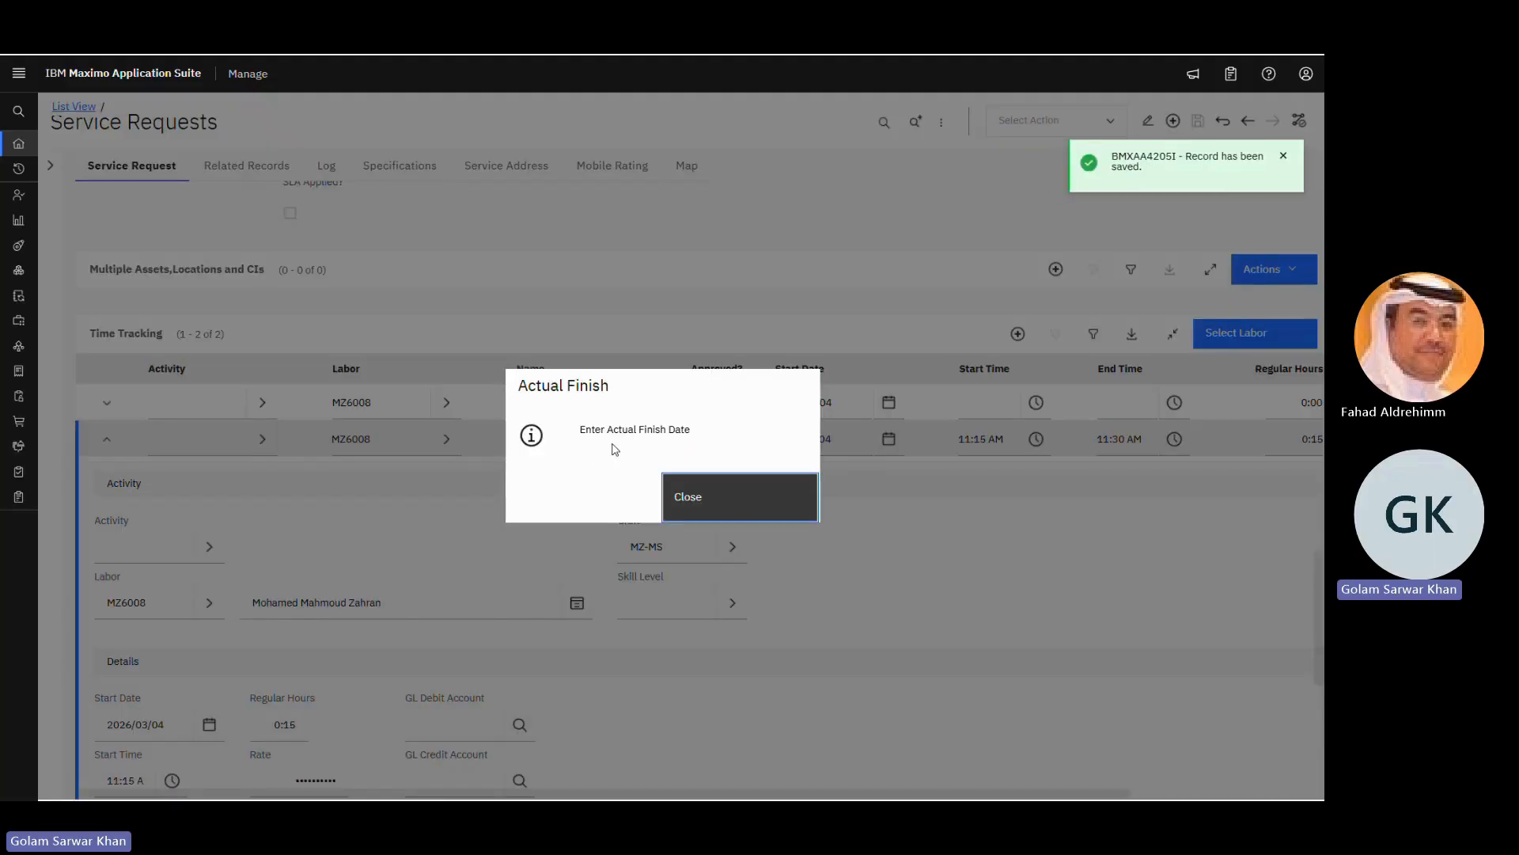
left_click(728, 513)
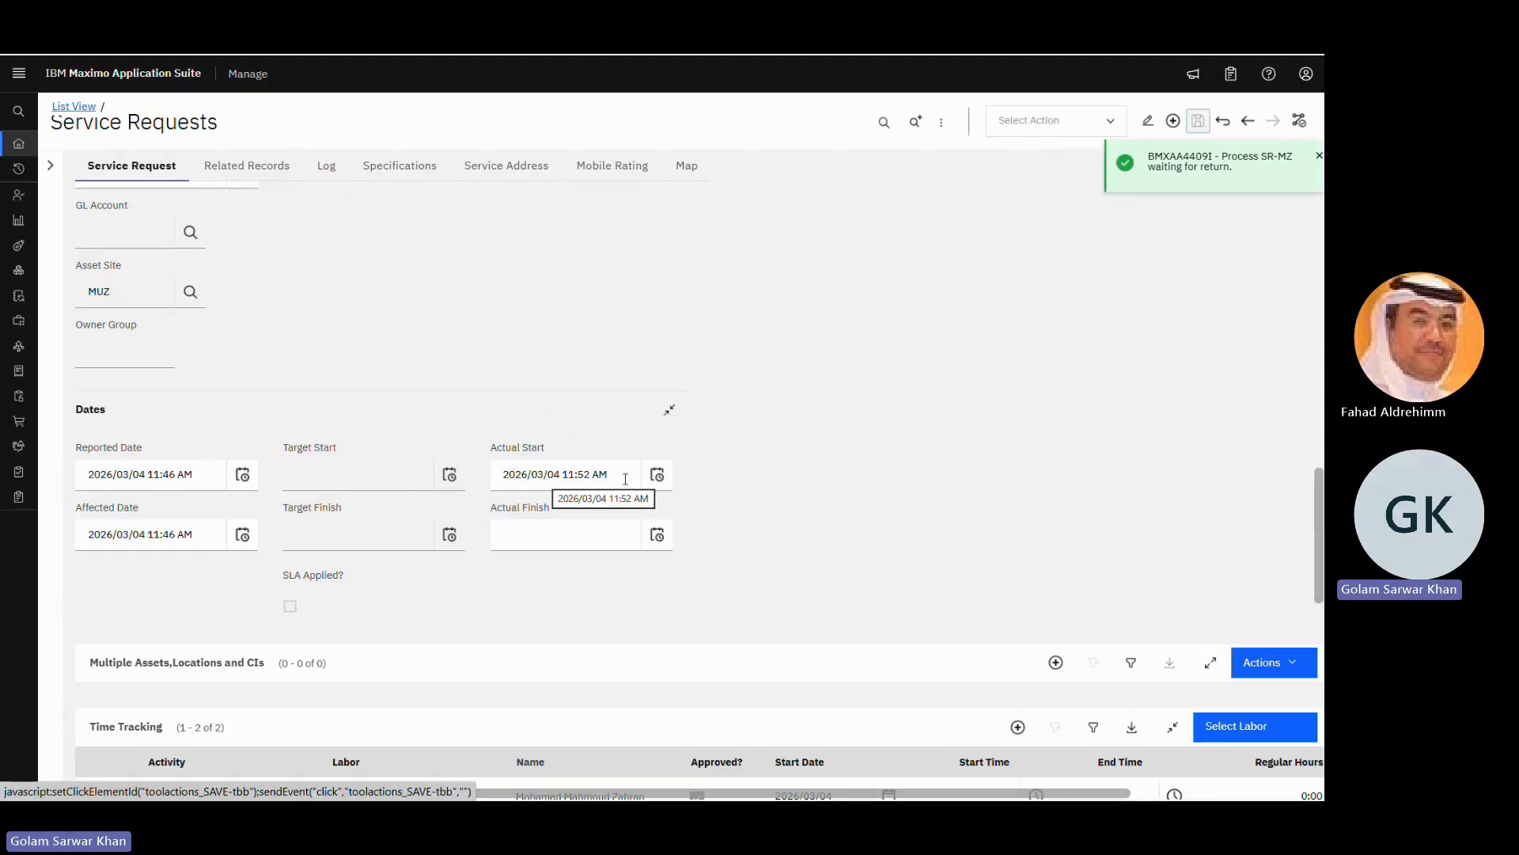
Step: Set the service request's Actual Finish to 2026/03/04 11:57 AM and route its workflow
left_click(655, 537)
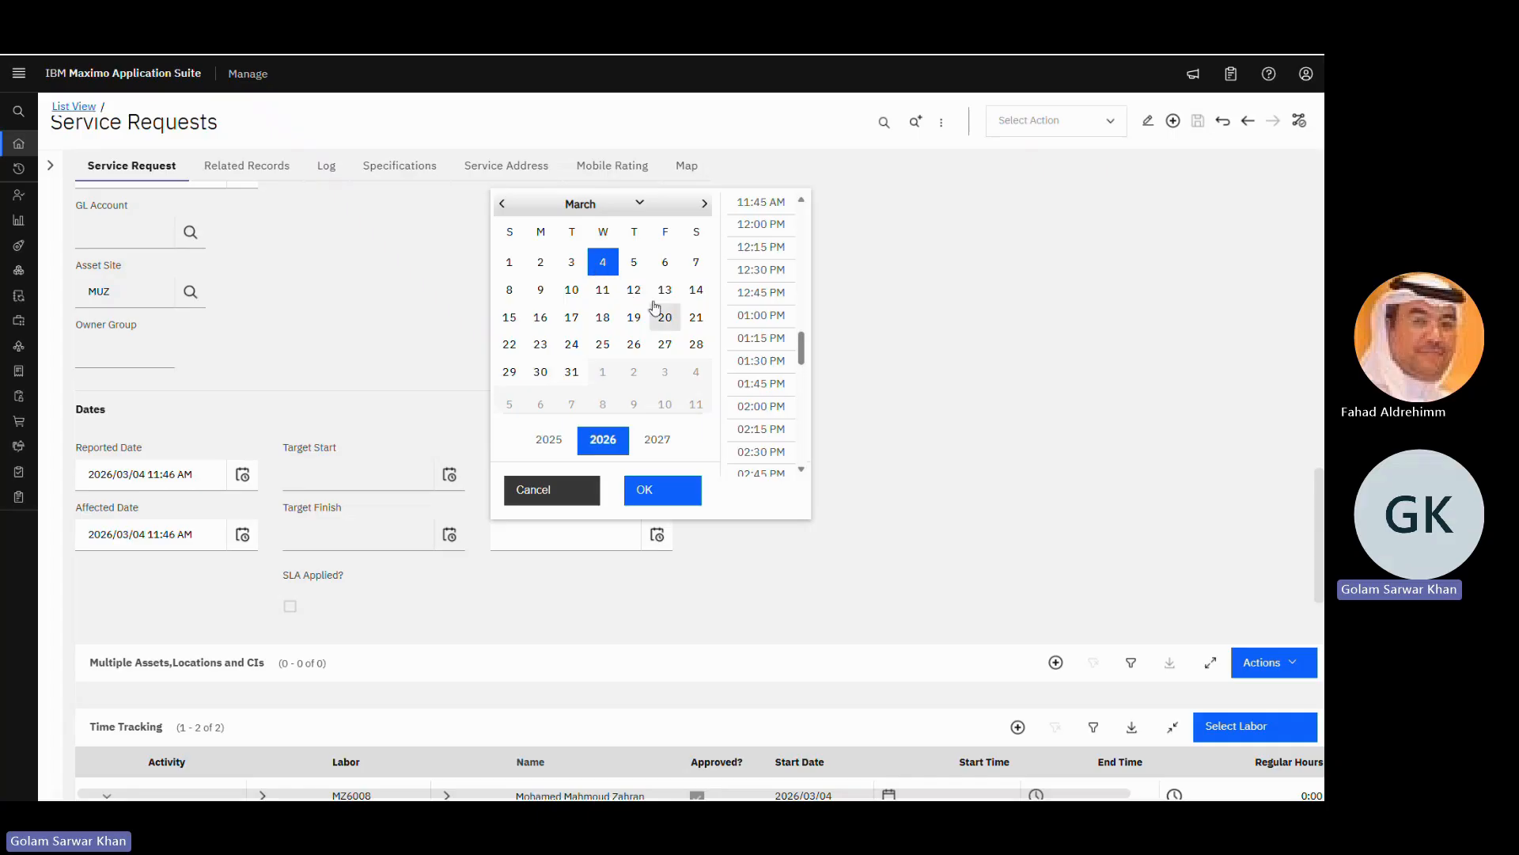
left_click(675, 491)
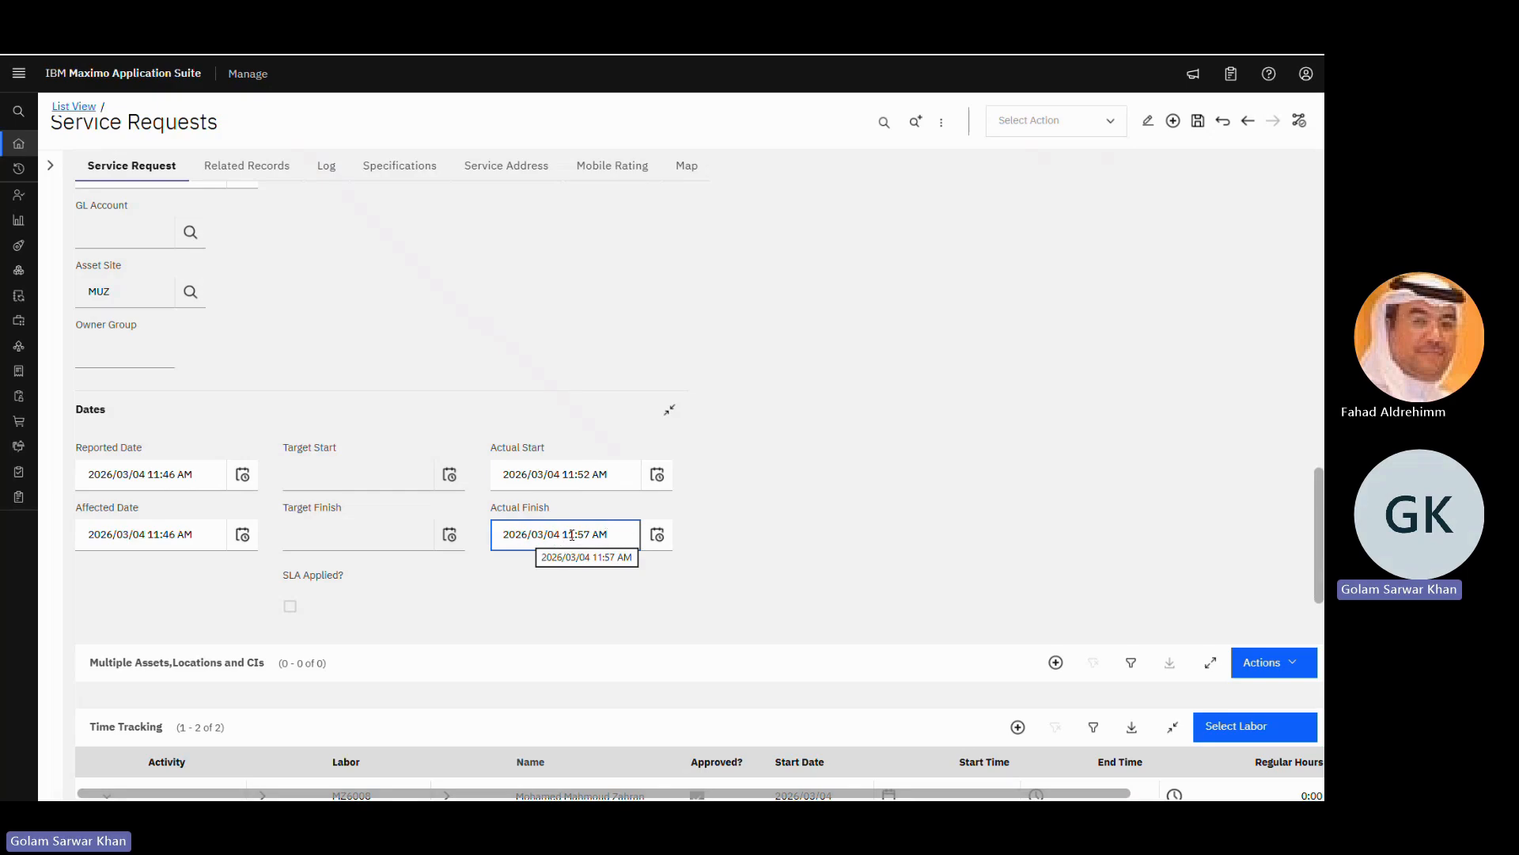
left_click(1300, 121)
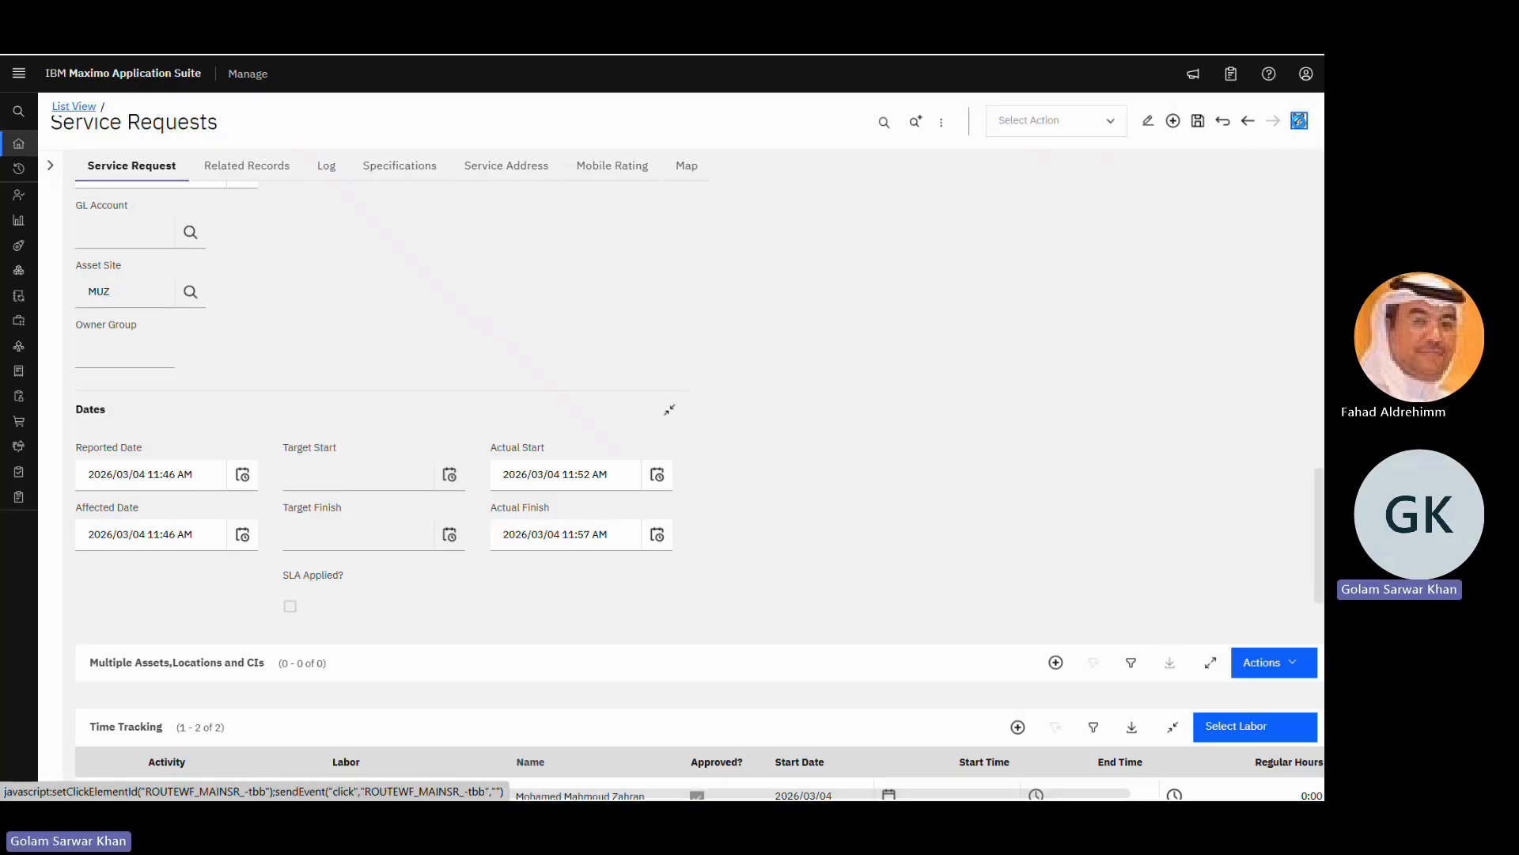
Step: Review the routed service request's status, affected person information and location details
scroll(625, 392, "up", 10)
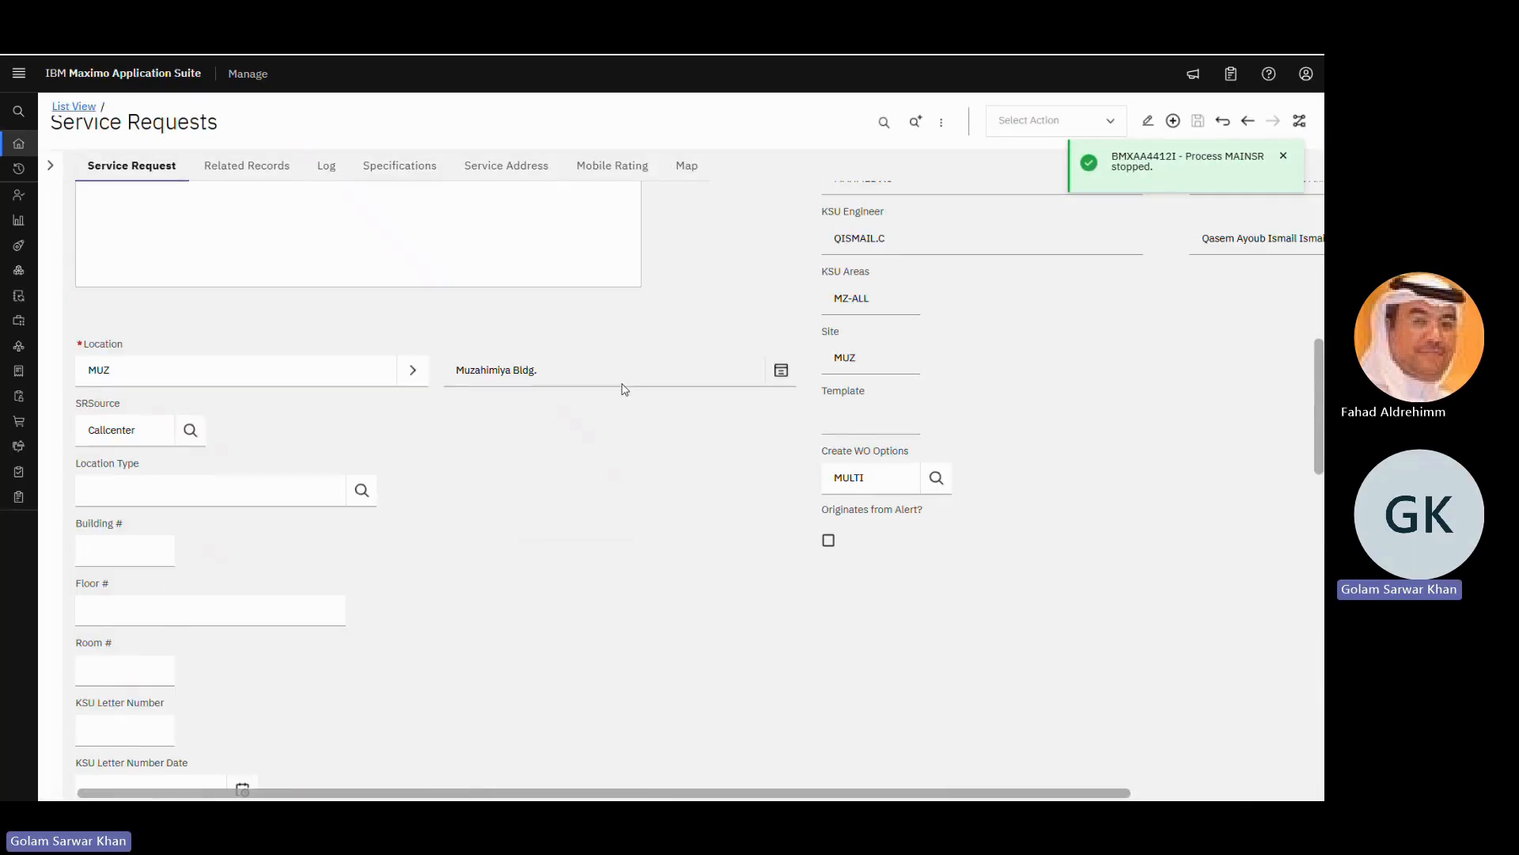
scroll(625, 393, "up", 10)
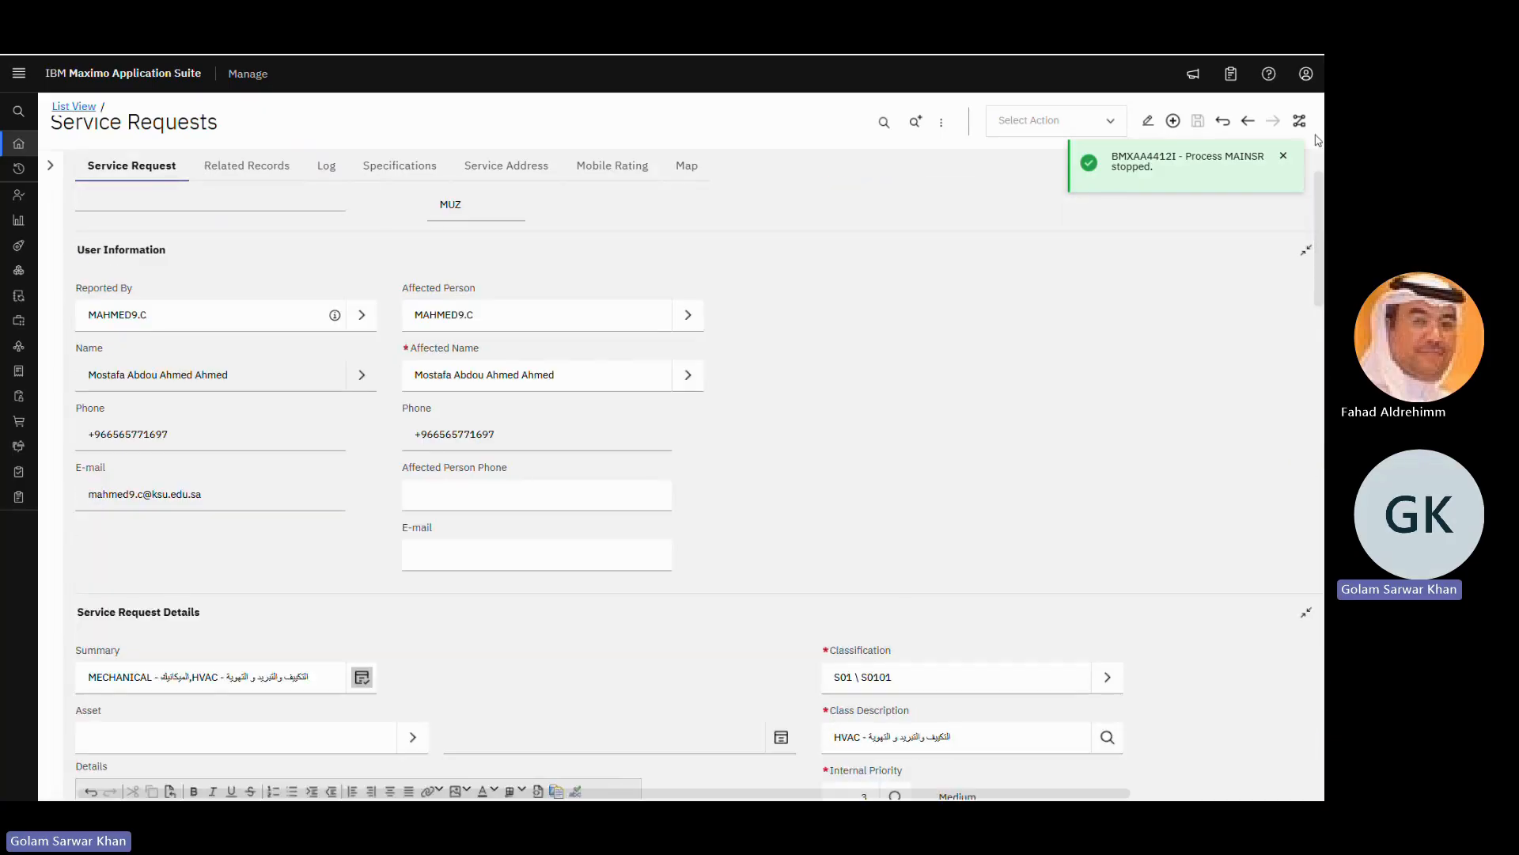
scroll(655, 333, "up", 1)
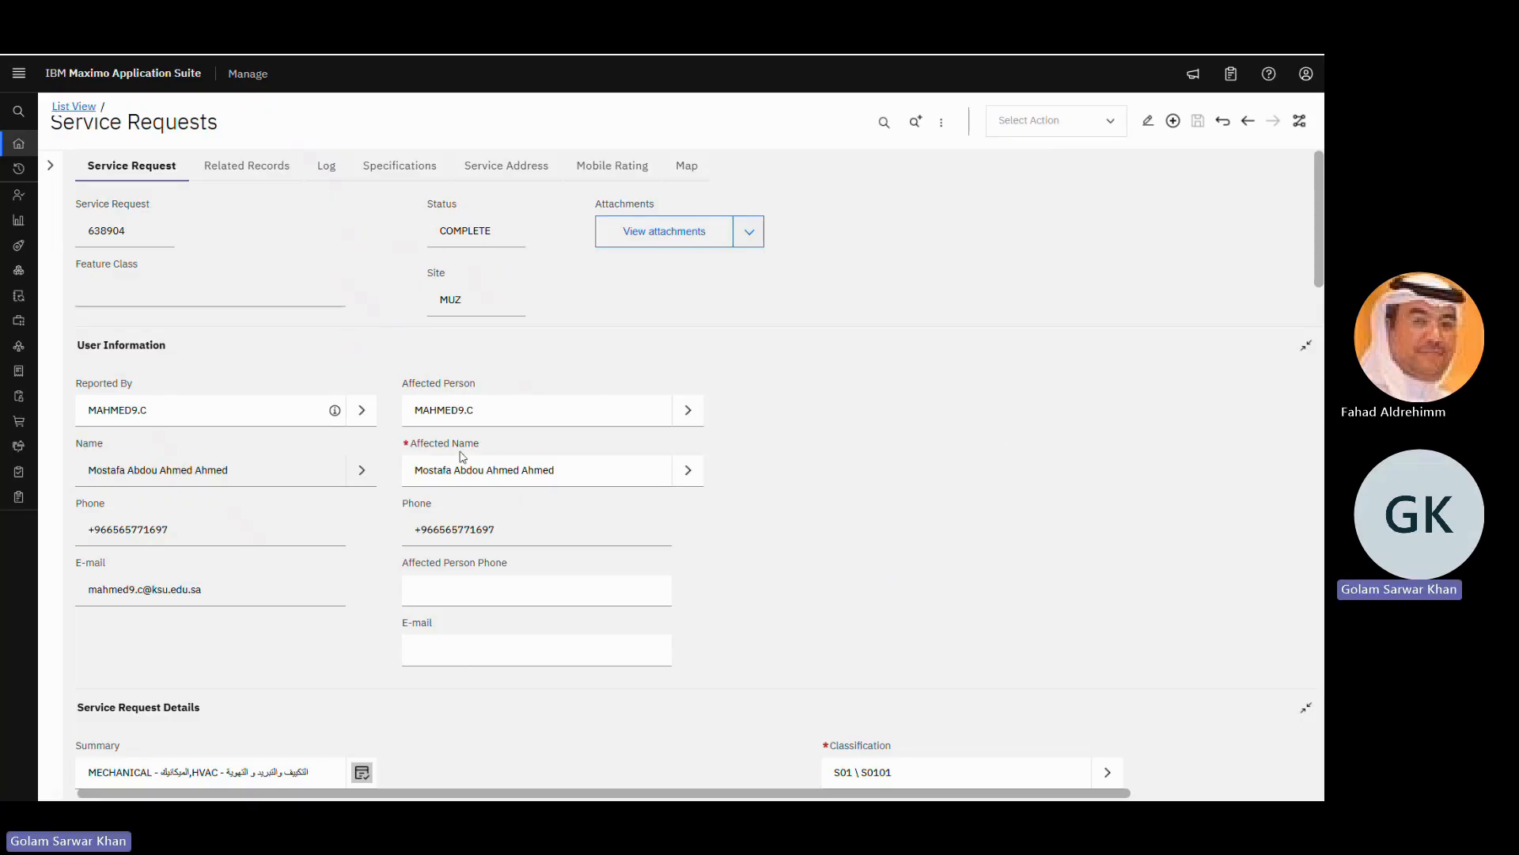
left_click(502, 409)
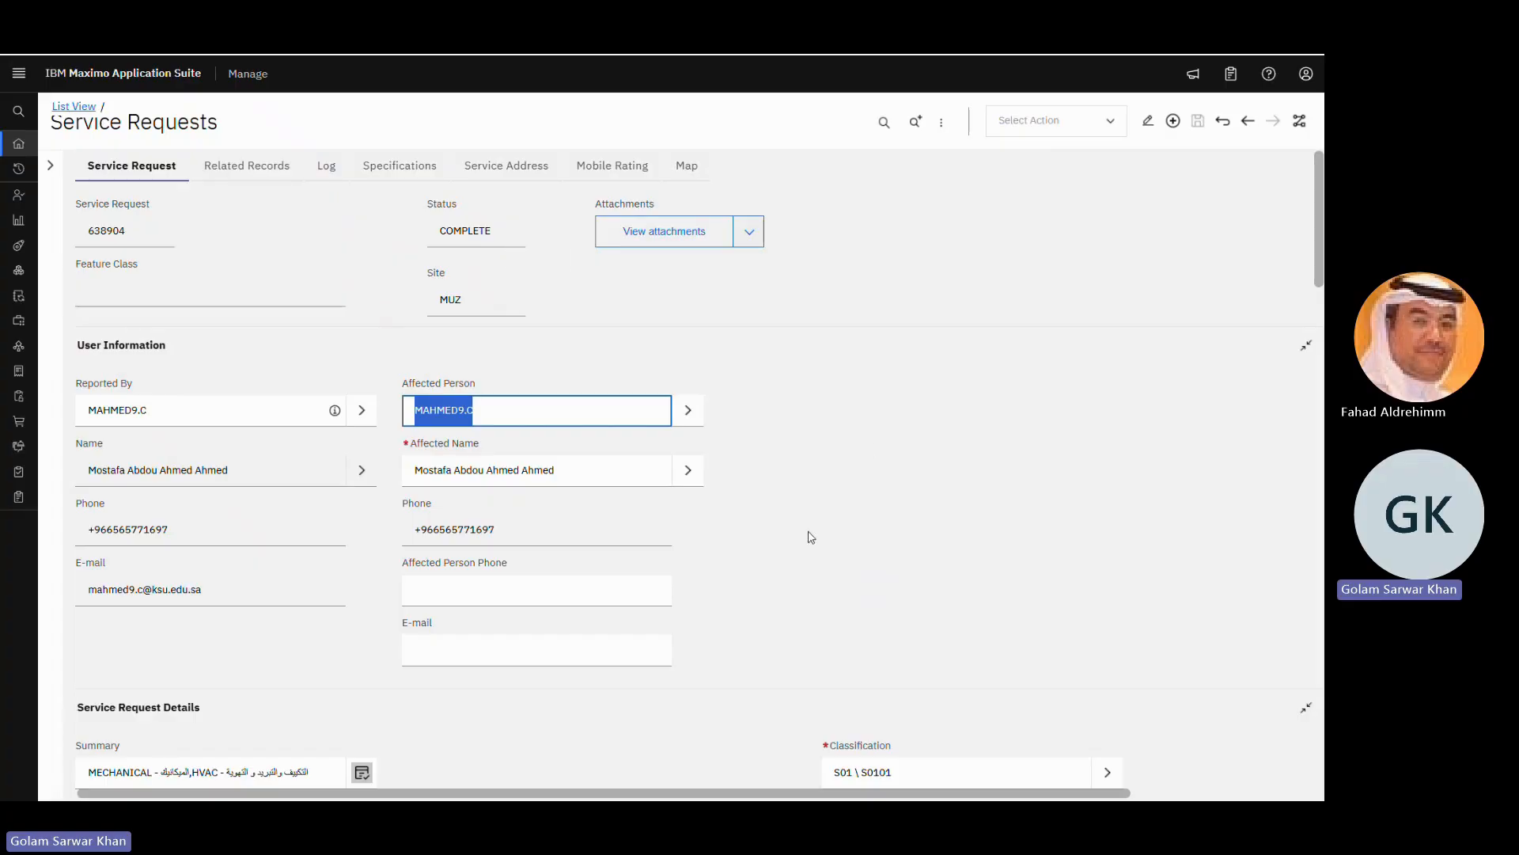
scroll(807, 532, "down", 2)
scroll(712, 582, "down", 10)
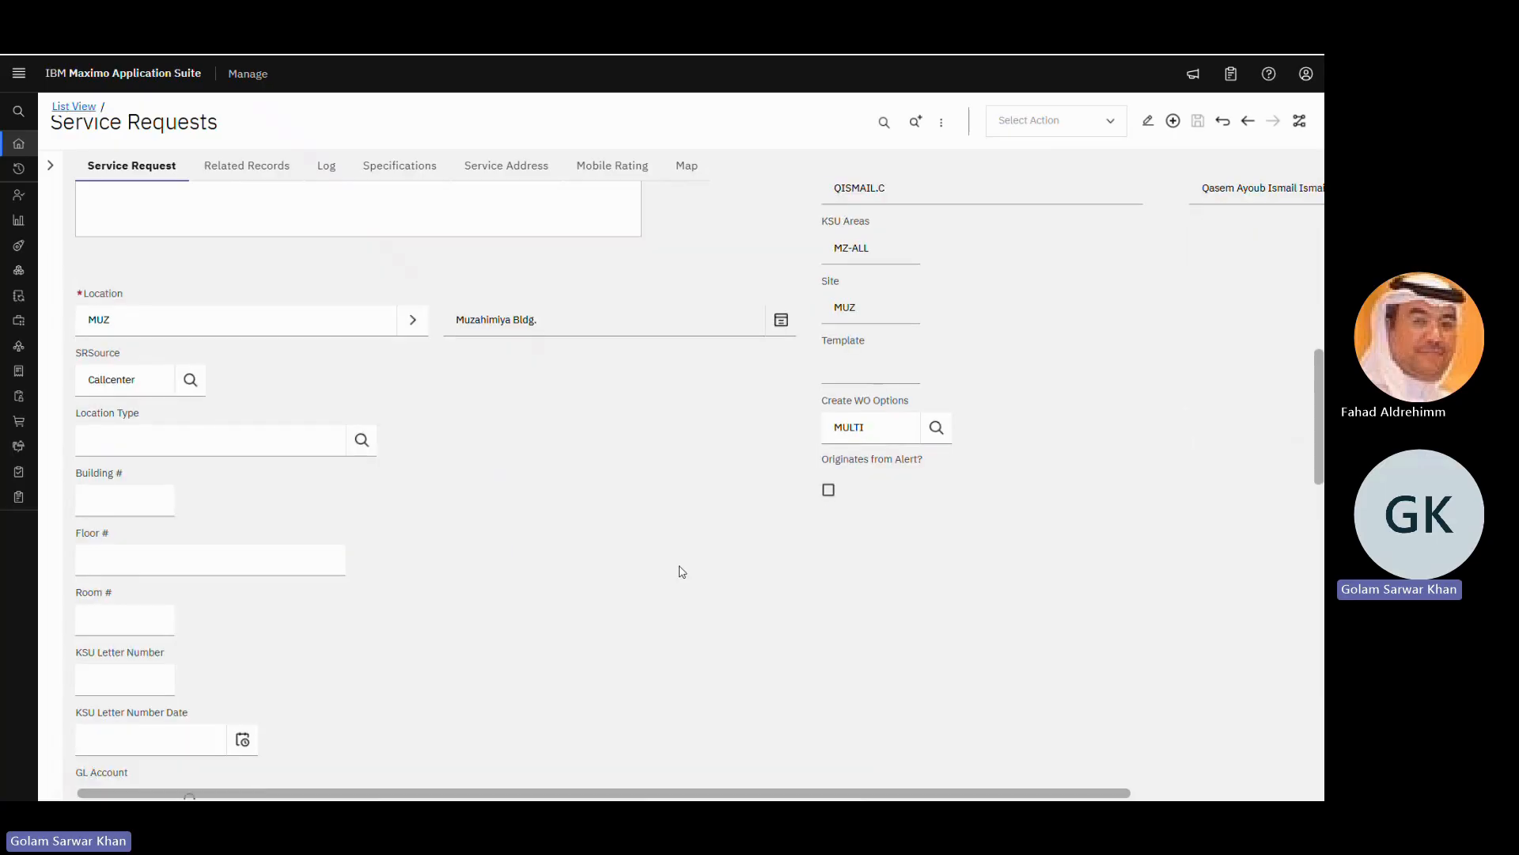
scroll(683, 571, "up", 8)
scroll(683, 572, "up", 5)
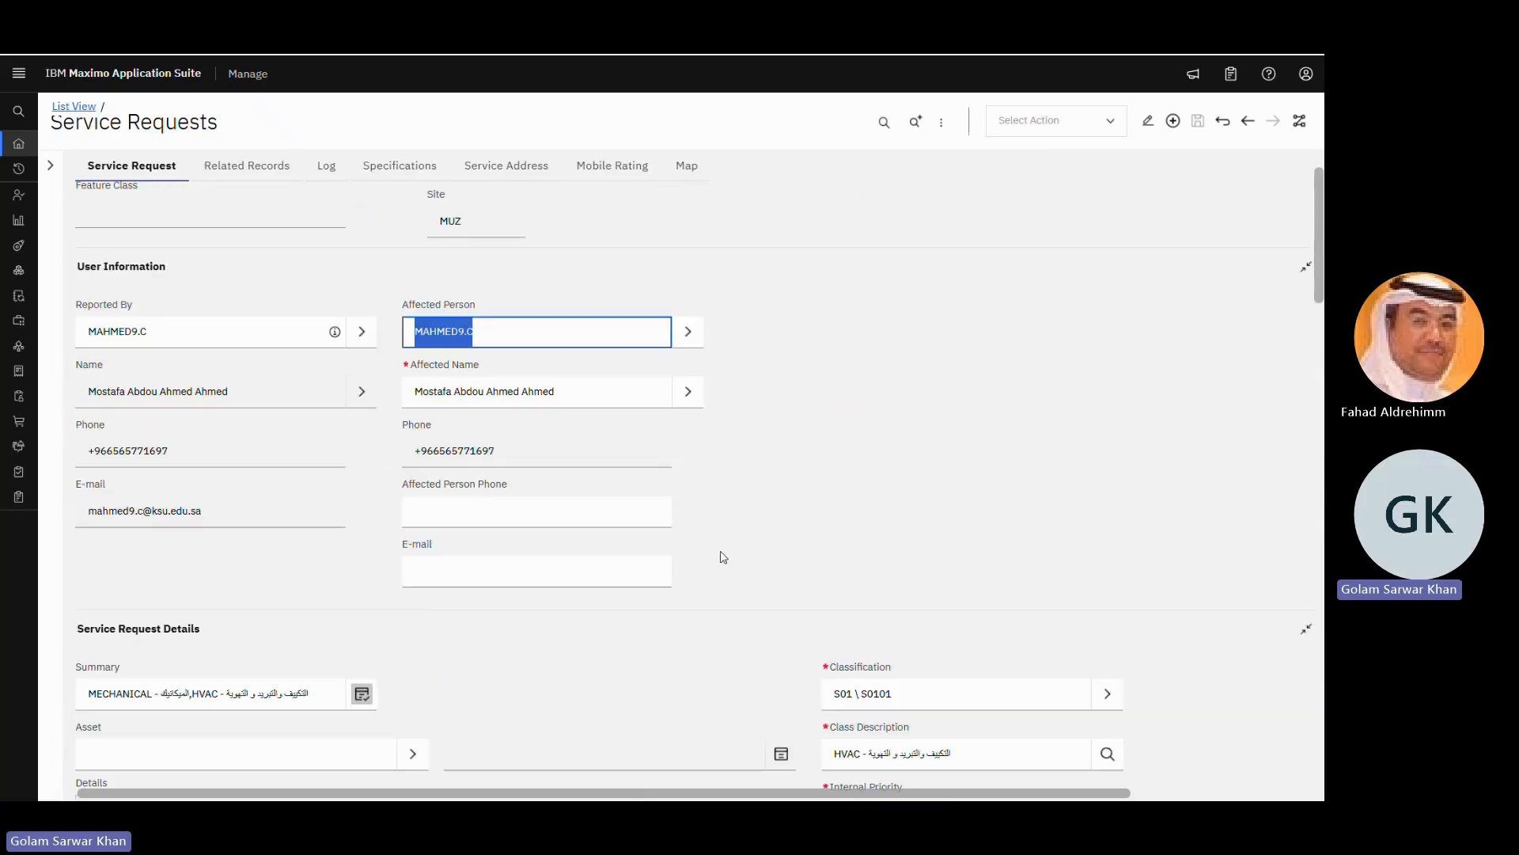